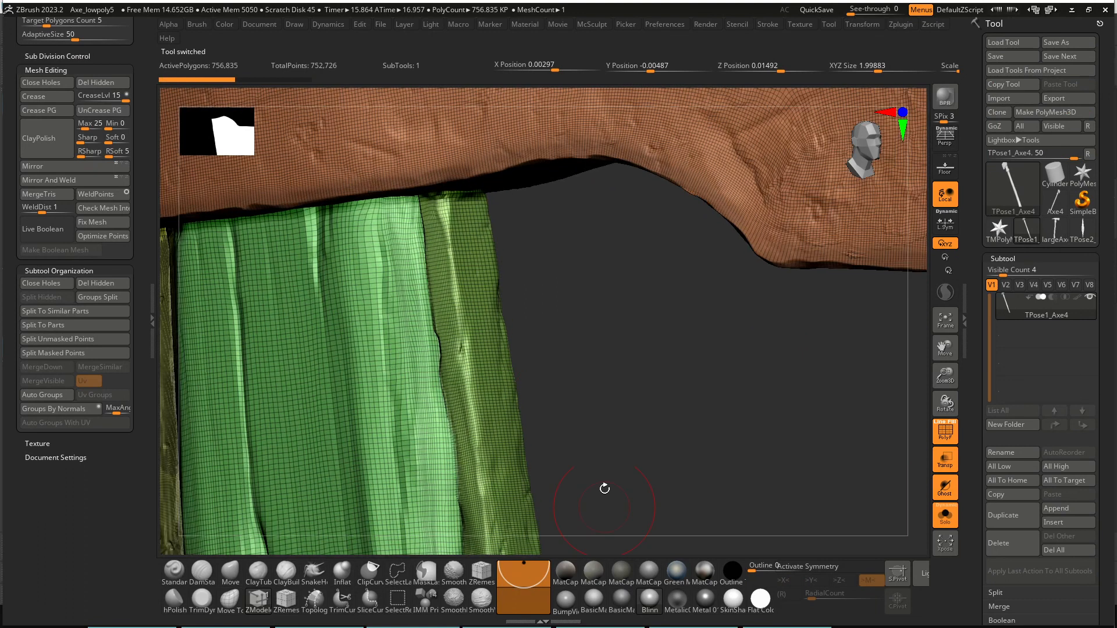
# Isolate the side strap polygroup below the axe head for inspection and restore the visibility of the whole axe
pyautogui.keyDown('ctrl'); pyautogui.keyDown('shift'); pyautogui.click(448, 321); pyautogui.keyUp('shift'); pyautogui.keyUp('ctrl')
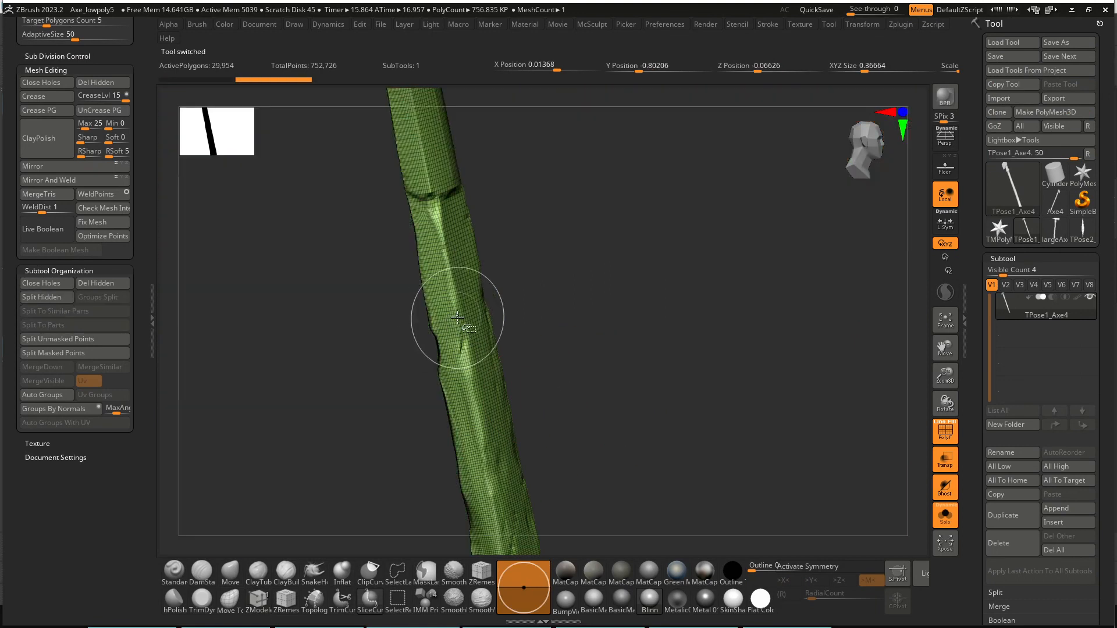
pyautogui.keyDown('ctrl'); pyautogui.keyDown('shift'); pyautogui.click(461, 325); pyautogui.keyUp('shift'); pyautogui.keyUp('ctrl')
pyautogui.keyDown('ctrl'); pyautogui.keyDown('shift'); pyautogui.click(687, 364); pyautogui.keyUp('shift'); pyautogui.keyUp('ctrl')
pyautogui.press('f')
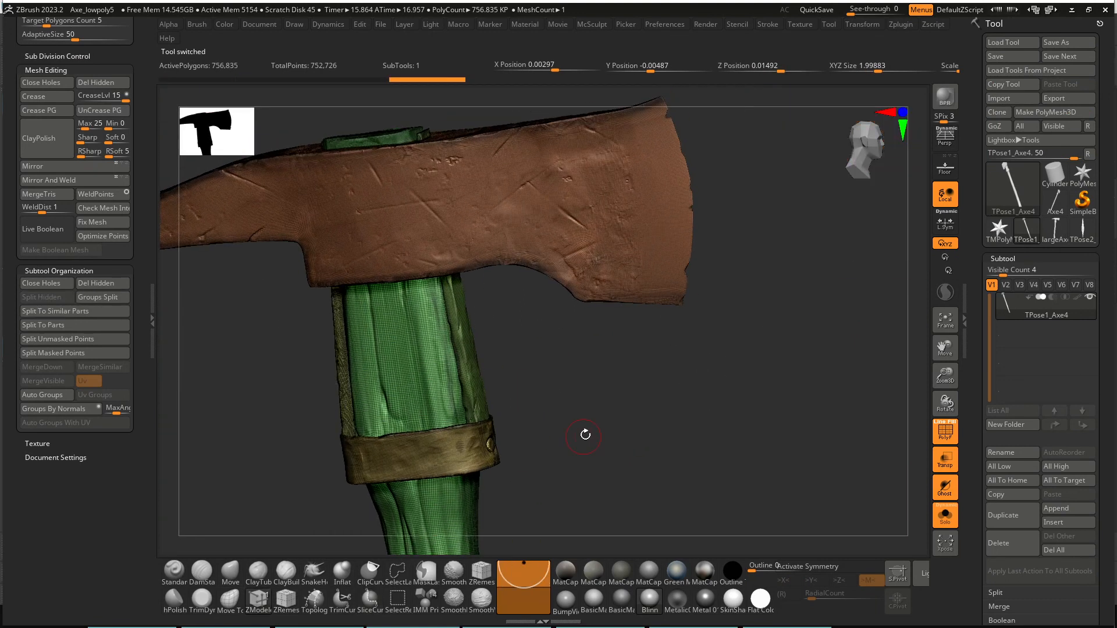
# Check the low-poly largeAxe_dynamesh1 tool, return to TPose1_Axe4 and append the low-poly axe as its second subtool
pyautogui.keyDown('ctrl'); pyautogui.moveTo(583, 433); pyautogui.dragTo(615, 383, button='right'); pyautogui.keyUp('ctrl')
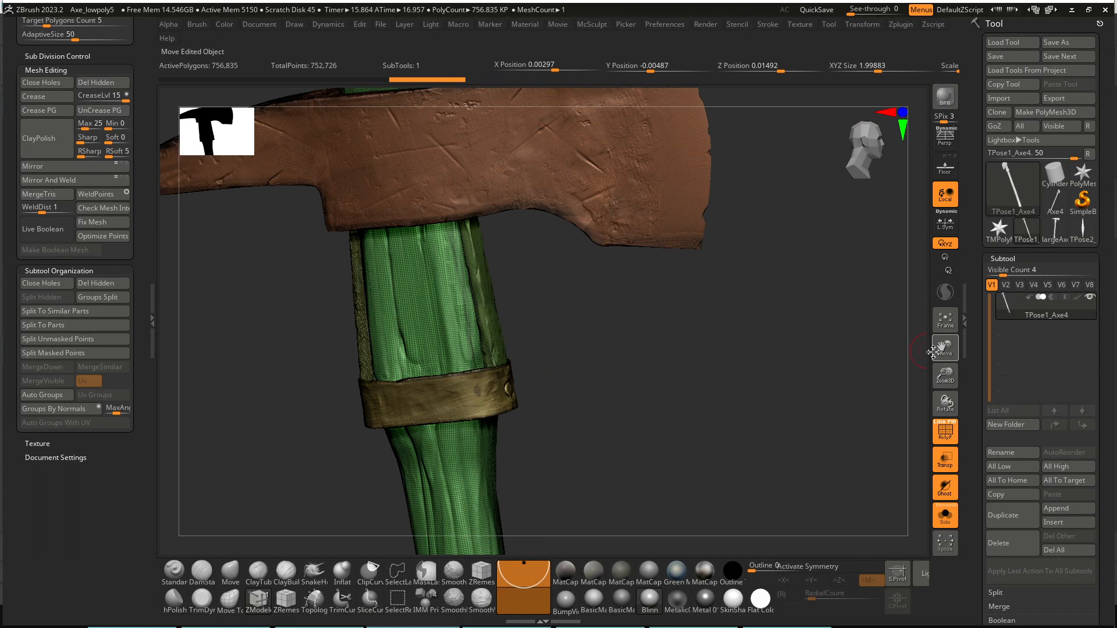
pyautogui.click(1057, 229)
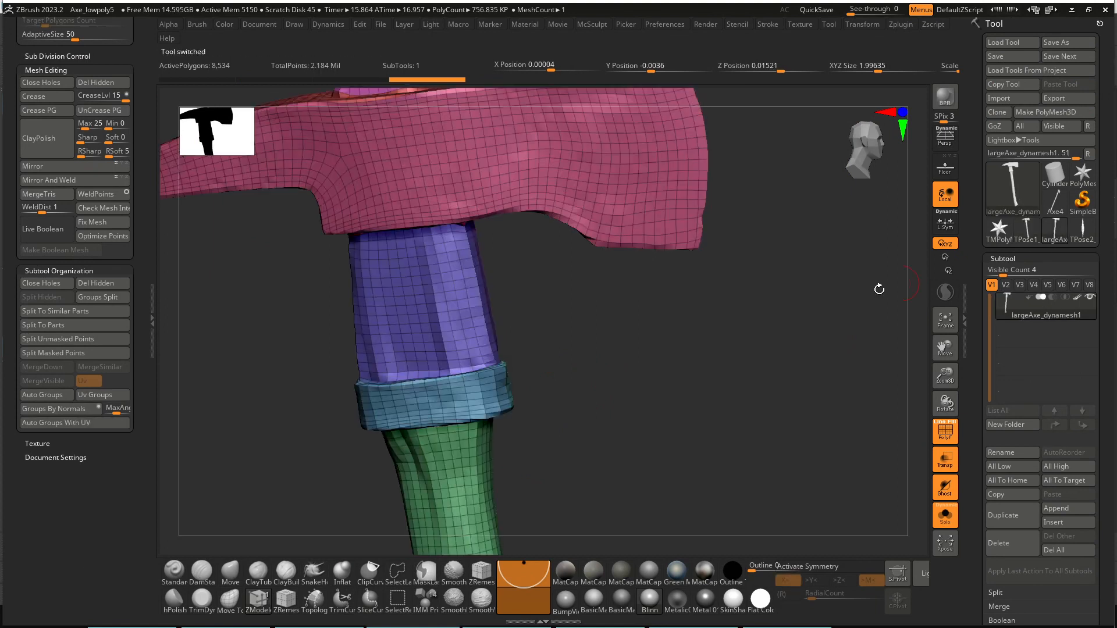
pyautogui.click(1038, 226)
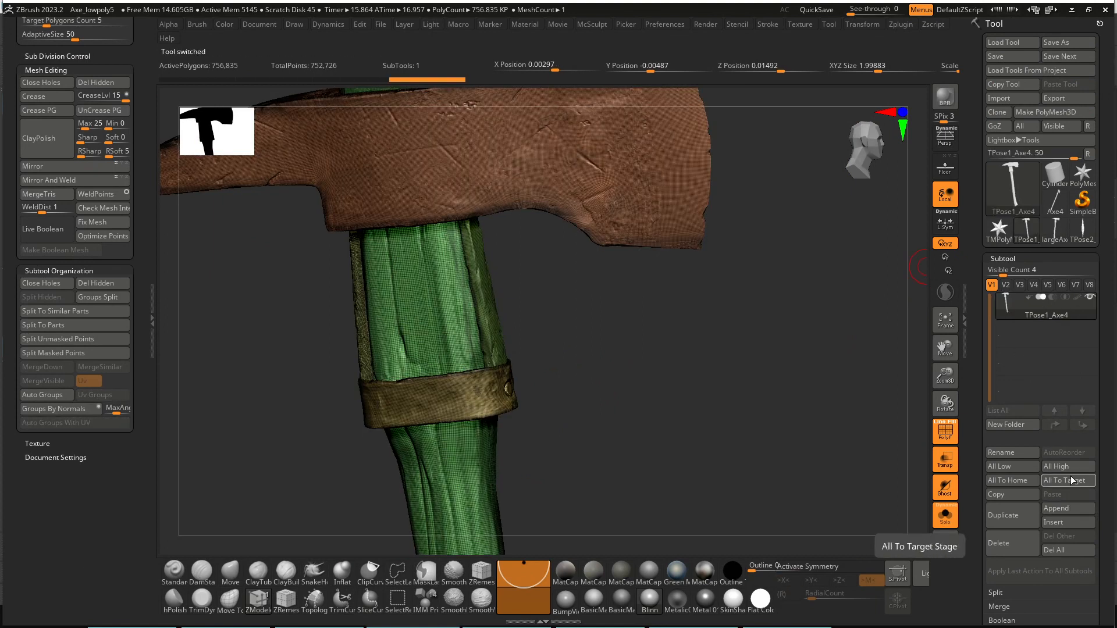
pyautogui.click(1066, 508)
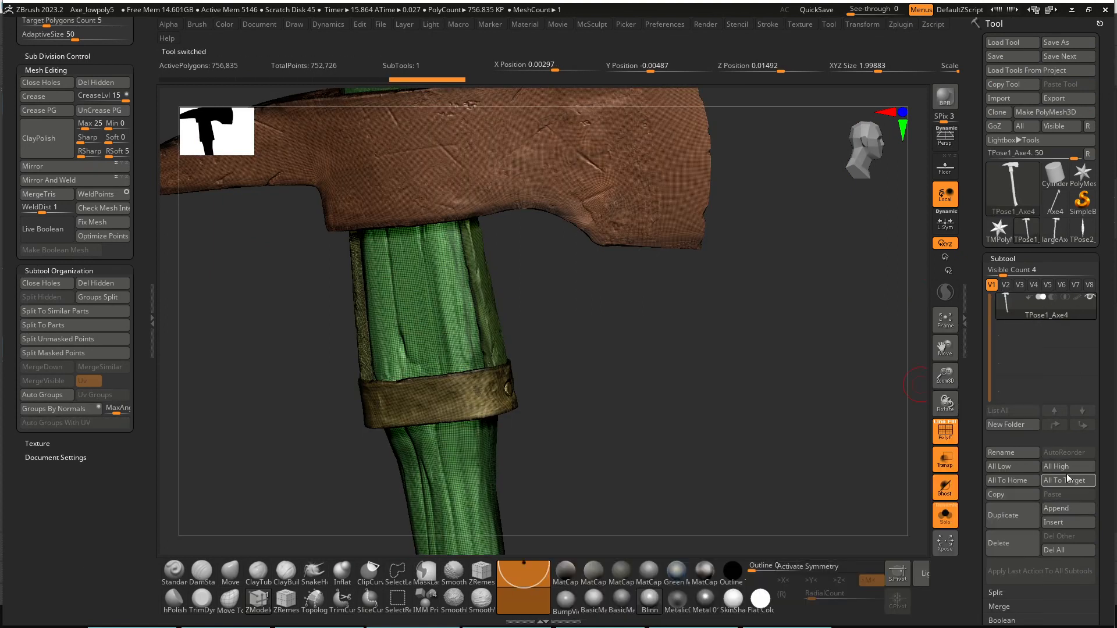
pyautogui.click(1067, 509)
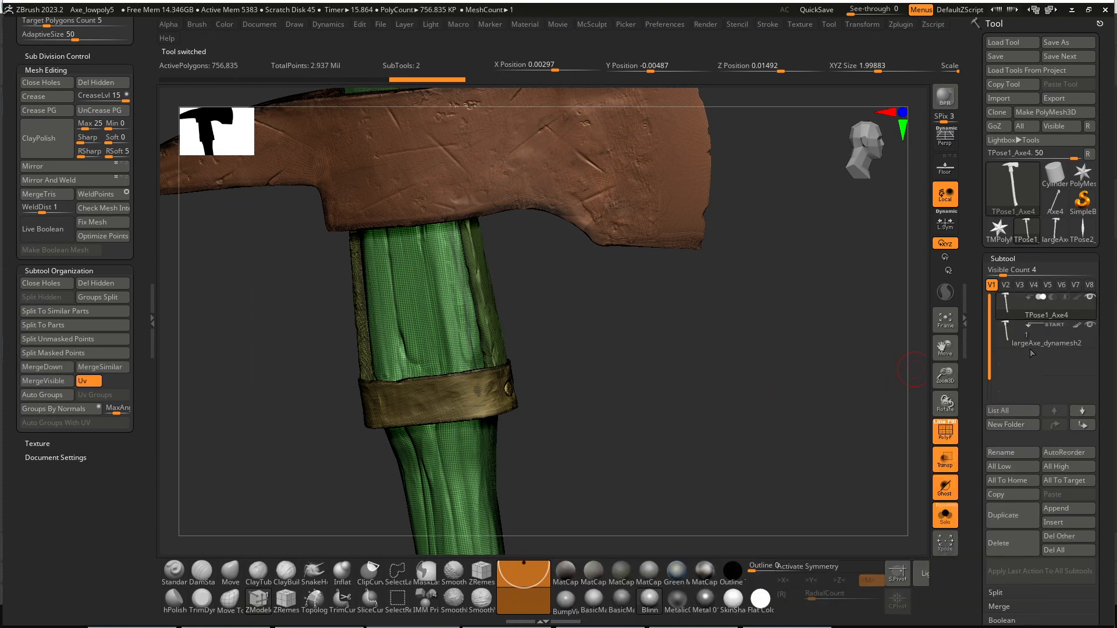
# Try to project the visible subtools, including their PolyPaint data, onto the TPose1_Axe4 subtool
pyautogui.click(1025, 336)
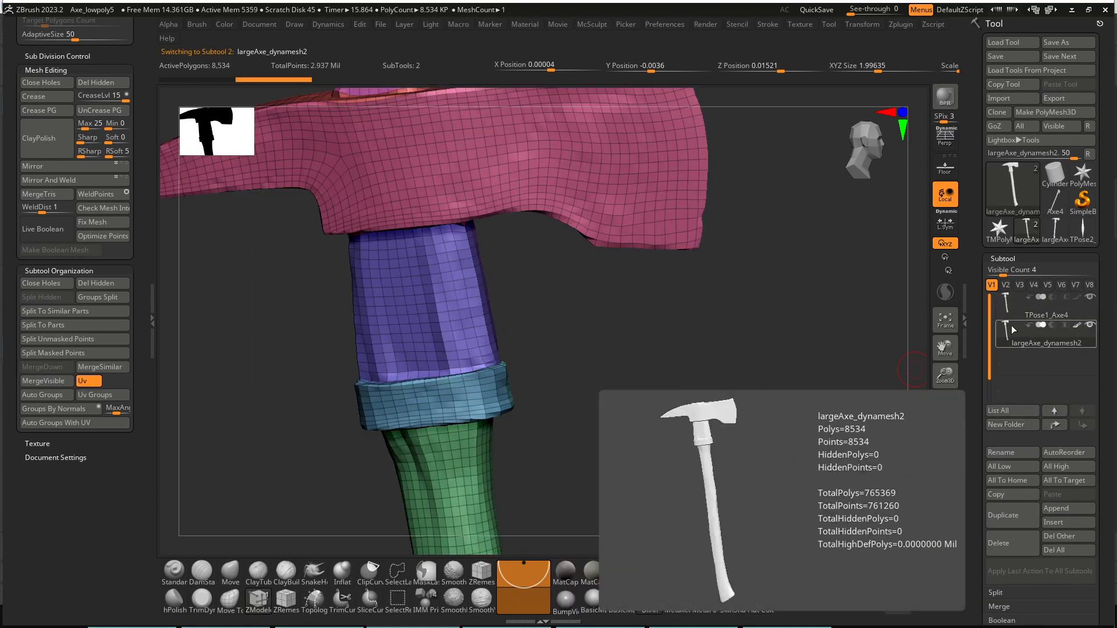
pyautogui.click(1024, 306)
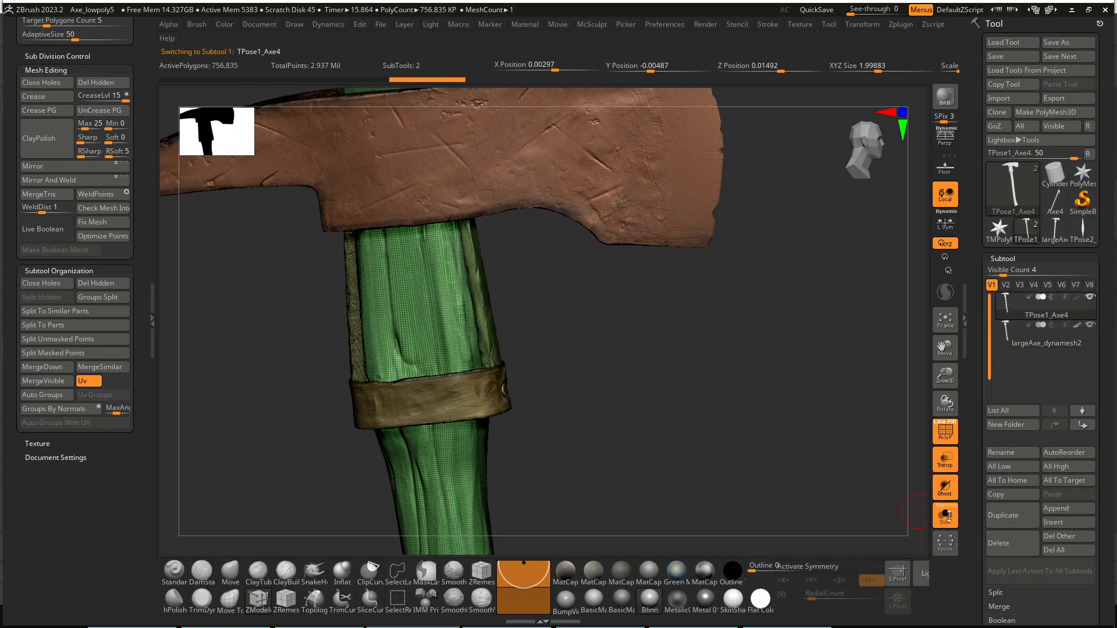
pyautogui.scroll(-10, 971, 518)
pyautogui.click(996, 370)
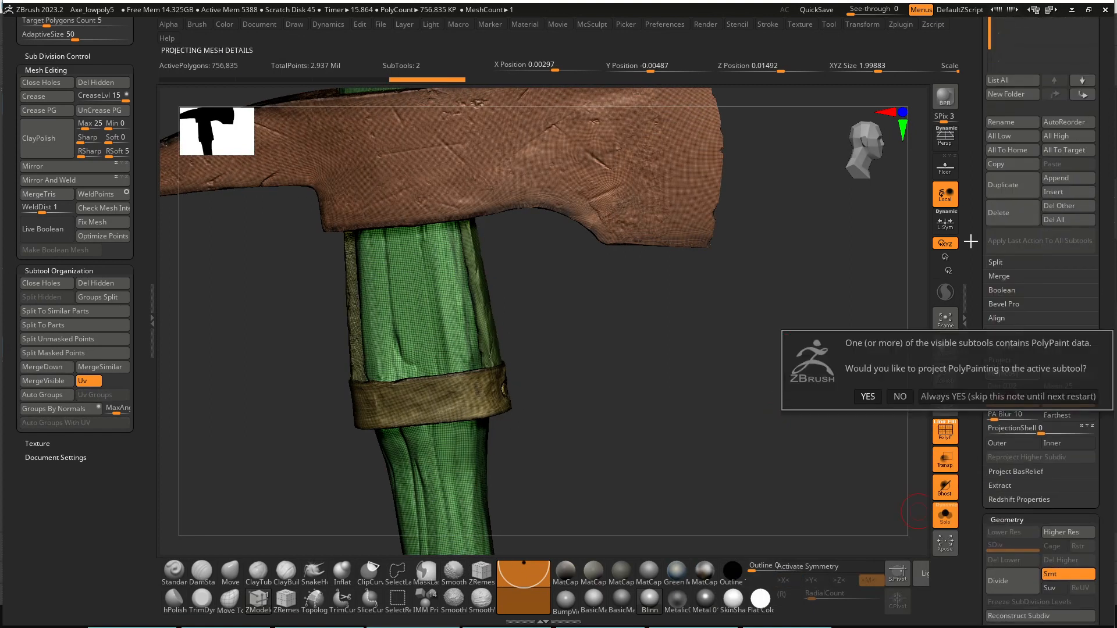
pyautogui.click(867, 396)
pyautogui.scroll(5, 974, 252)
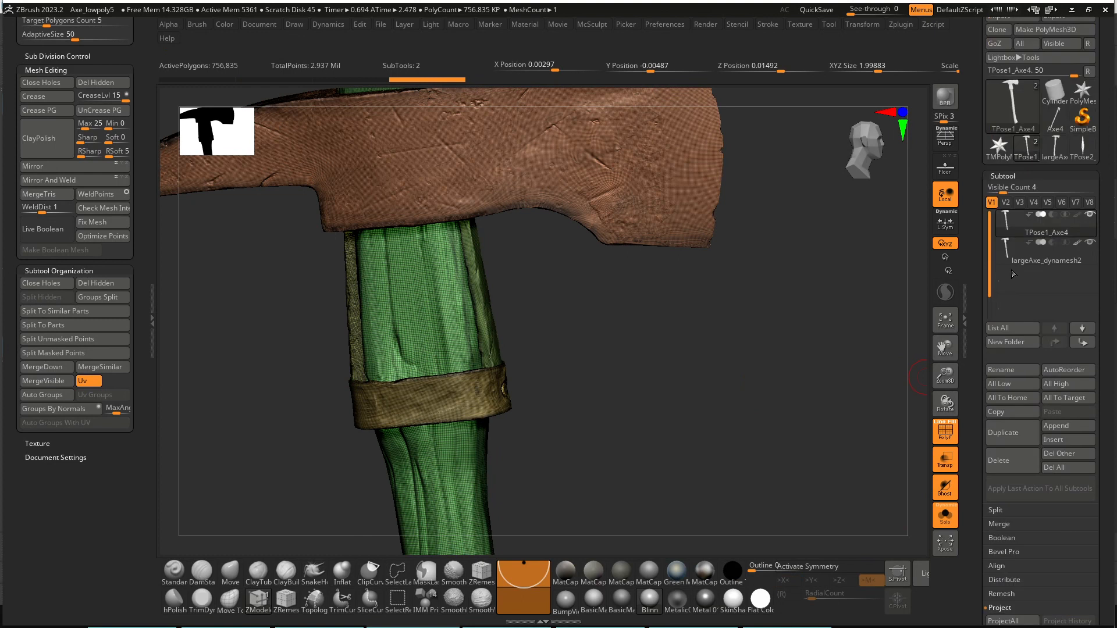
# Try ProjectAll on the largeAxe_dynamesh2 subtool and check the head from above
pyautogui.click(1041, 256)
pyautogui.scroll(-8, 994, 466)
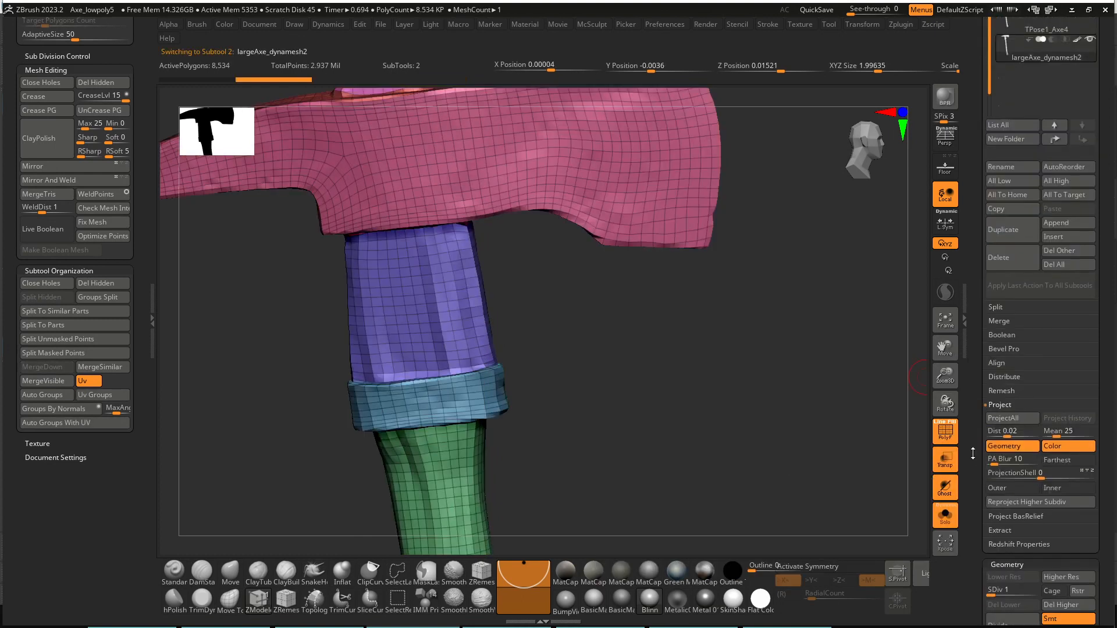
pyautogui.click(1003, 396)
pyautogui.moveTo(838, 400)
pyautogui.mouseDown()
pyautogui.moveTo(700, 377)
pyautogui.moveTo(719, 470)
pyautogui.moveTo(712, 457)
pyautogui.moveTo(728, 429)
pyautogui.moveTo(690, 479)
pyautogui.moveTo(724, 349)
pyautogui.moveTo(734, 410)
pyautogui.moveTo(826, 454)
pyautogui.moveTo(840, 447)
pyautogui.mouseUp()
pyautogui.scroll(5, 974, 186)
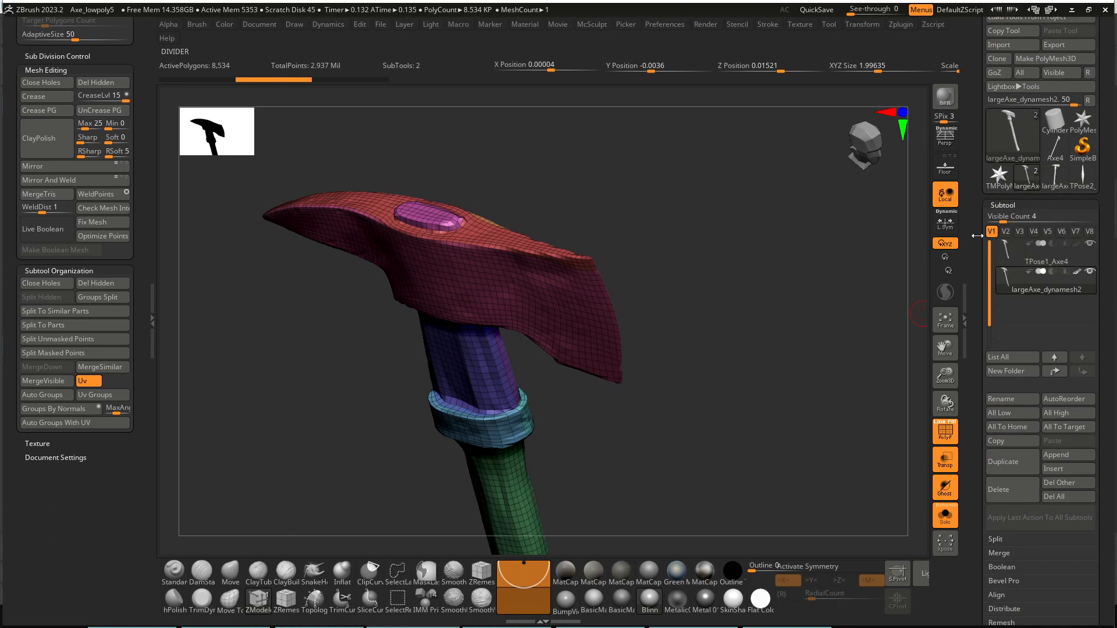
# Show both axe subtools together and rotate TPose1_Axe4 slightly toward the low-poly mesh
pyautogui.click(1008, 252)
pyautogui.click(945, 517)
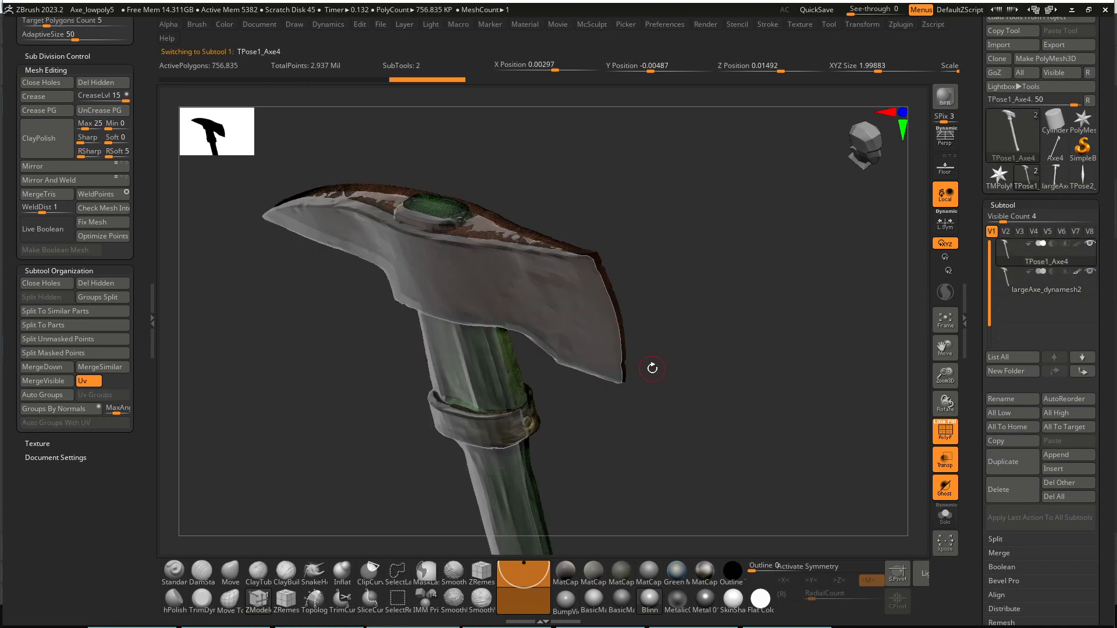
pyautogui.keyDown('alt'); pyautogui.moveTo(641, 461); pyautogui.dragTo(596, 367); pyautogui.keyUp('alt')
pyautogui.keyDown('alt'); pyautogui.moveTo(665, 439); pyautogui.dragTo(667, 126); pyautogui.keyUp('alt')
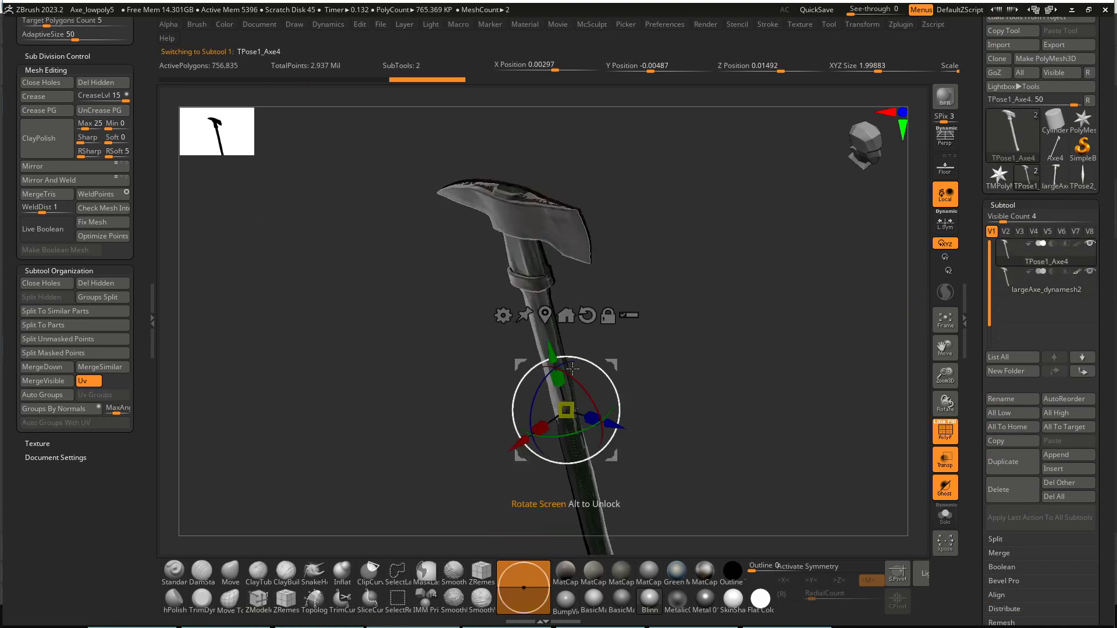
pyautogui.moveTo(543, 380); pyautogui.dragTo(545, 384)
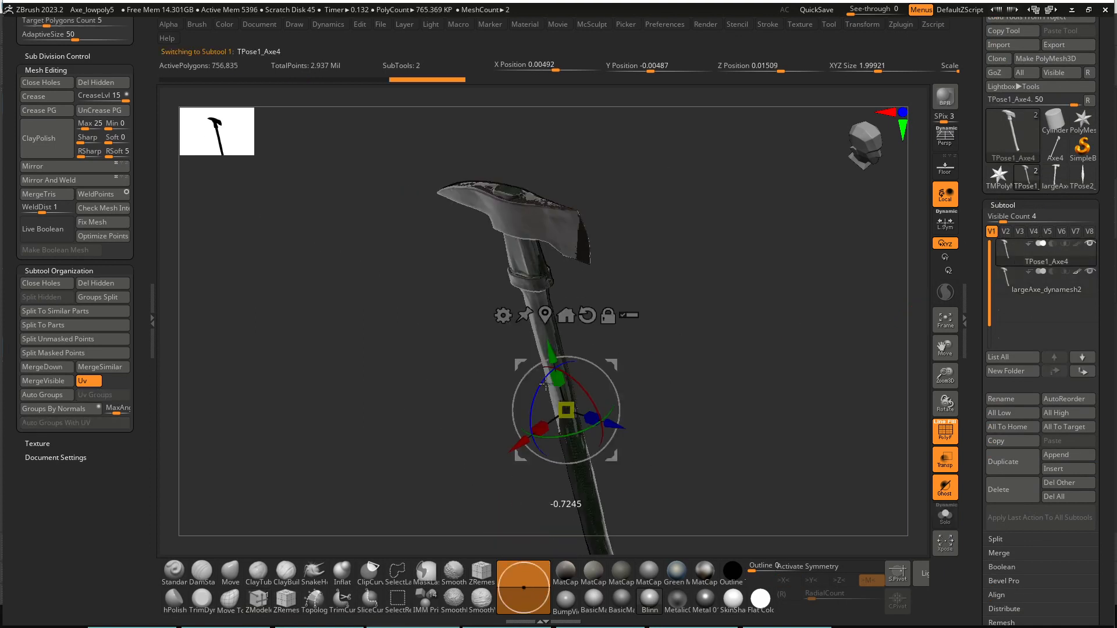
# Align TPose1_Axe4 with the low-poly axe as seen from above, undoing and refining the last transform
pyautogui.moveTo(685, 302); pyautogui.dragTo(744, 426)
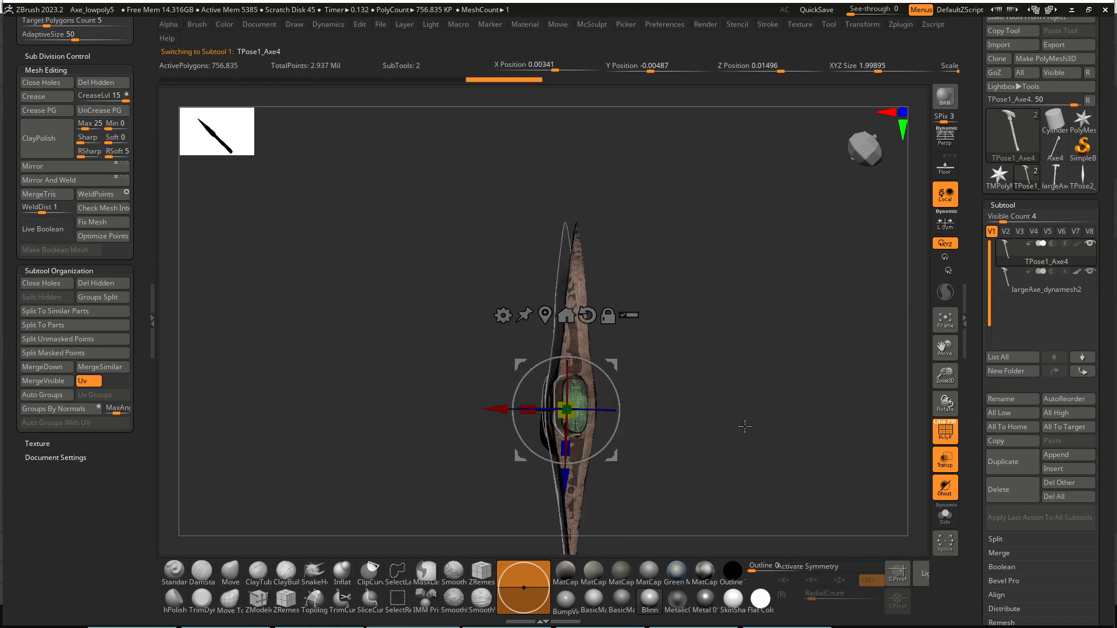
pyautogui.keyDown('alt'); pyautogui.moveTo(744, 353); pyautogui.dragTo(741, 280); pyautogui.keyUp('alt')
pyautogui.moveTo(605, 306); pyautogui.dragTo(593, 332)
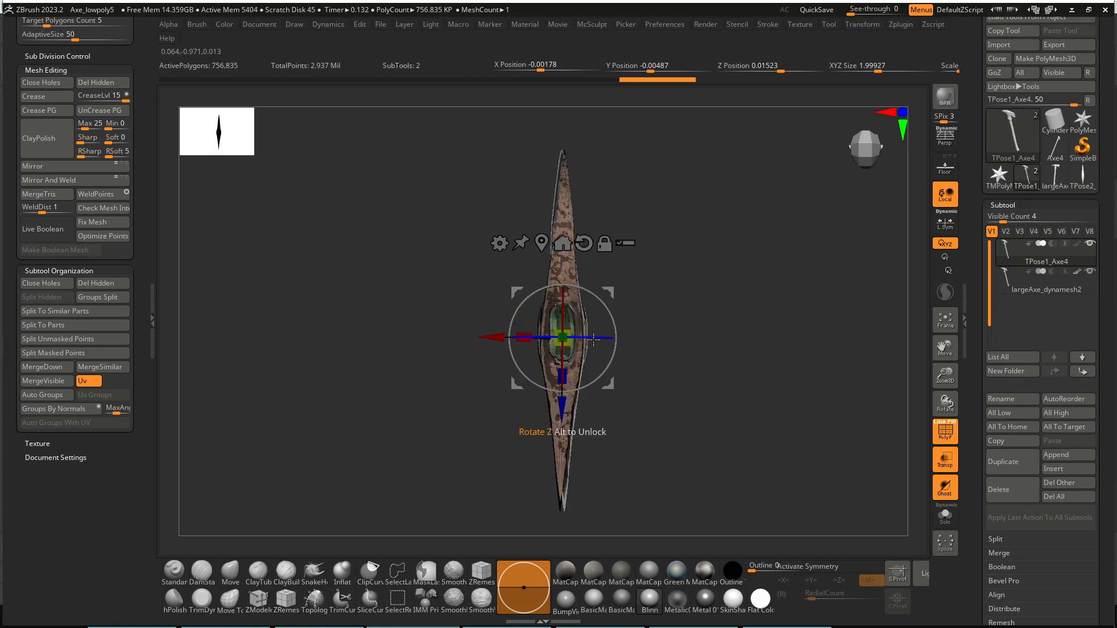
pyautogui.hotkey('ctrl', 'z')
pyautogui.moveTo(663, 374); pyautogui.dragTo(603, 374)
pyautogui.moveTo(687, 414); pyautogui.dragTo(744, 516)
pyautogui.press('q')
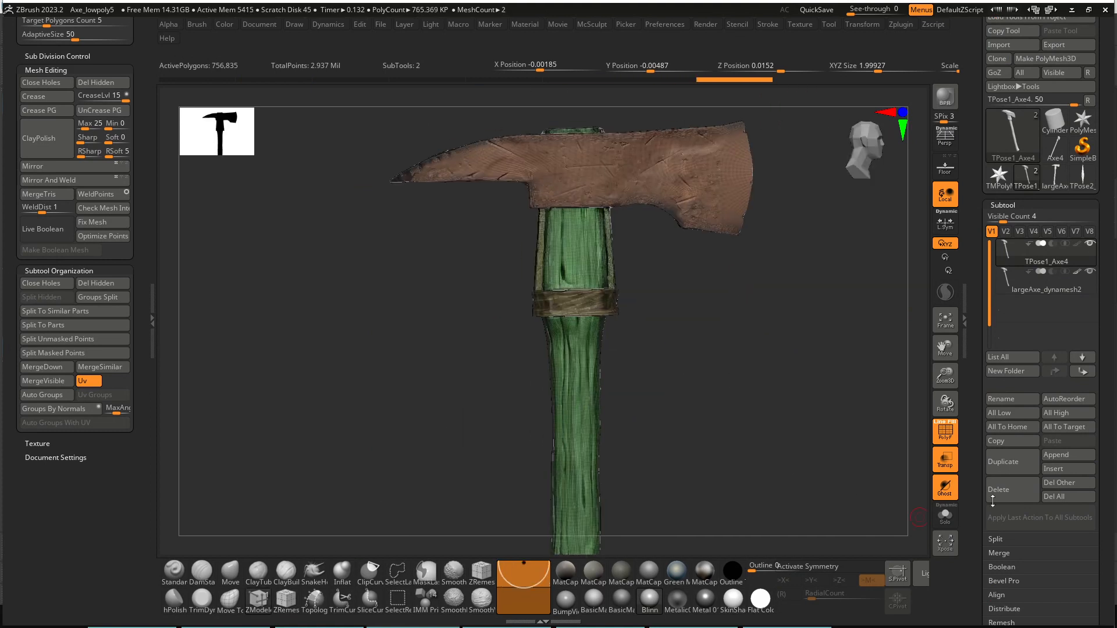
# Solo largeAxe_dynamesh2 with transparency off and project the aligned sculpt onto its lowest subdivision level
pyautogui.click(1018, 285)
pyautogui.click(943, 461)
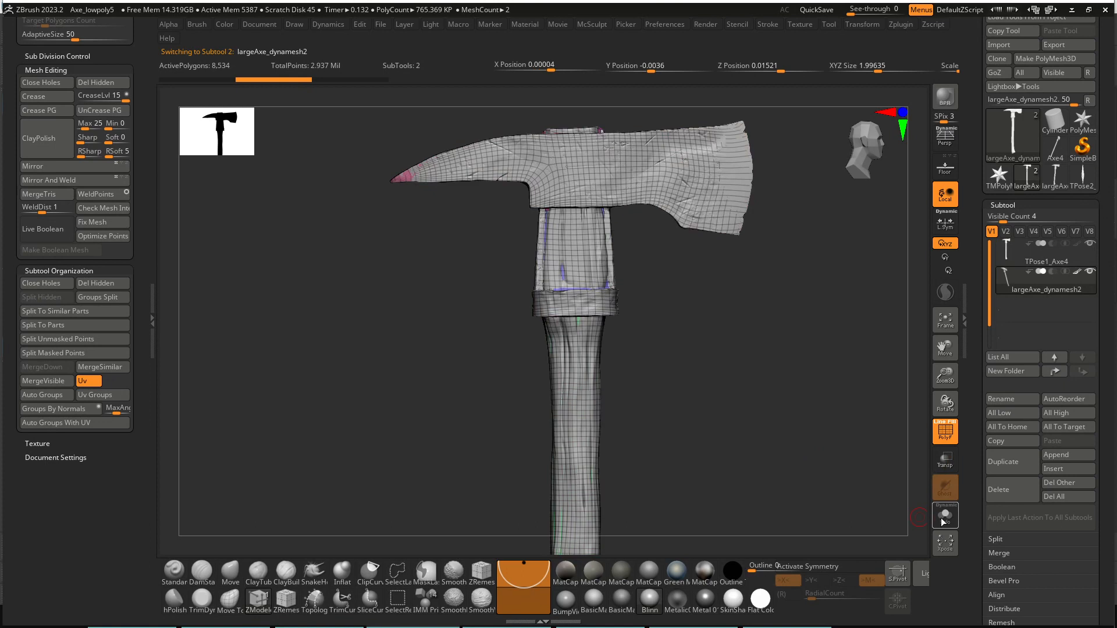
pyautogui.click(945, 515)
pyautogui.keyDown('alt'); pyautogui.moveTo(735, 386); pyautogui.dragTo(877, 473); pyautogui.keyUp('alt')
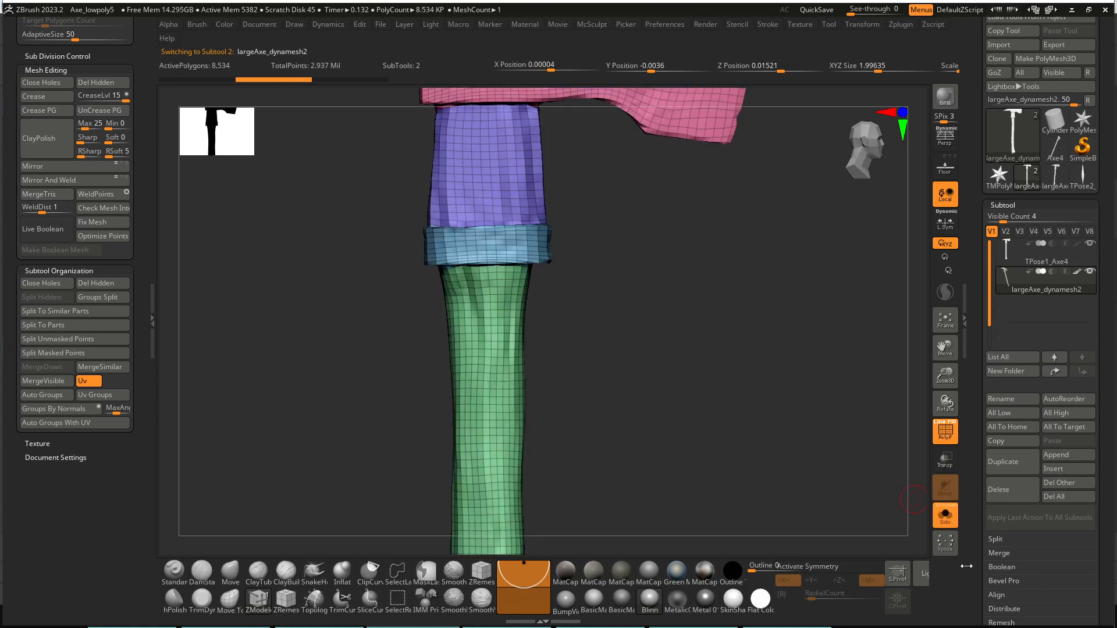
pyautogui.scroll(-5, 983, 466)
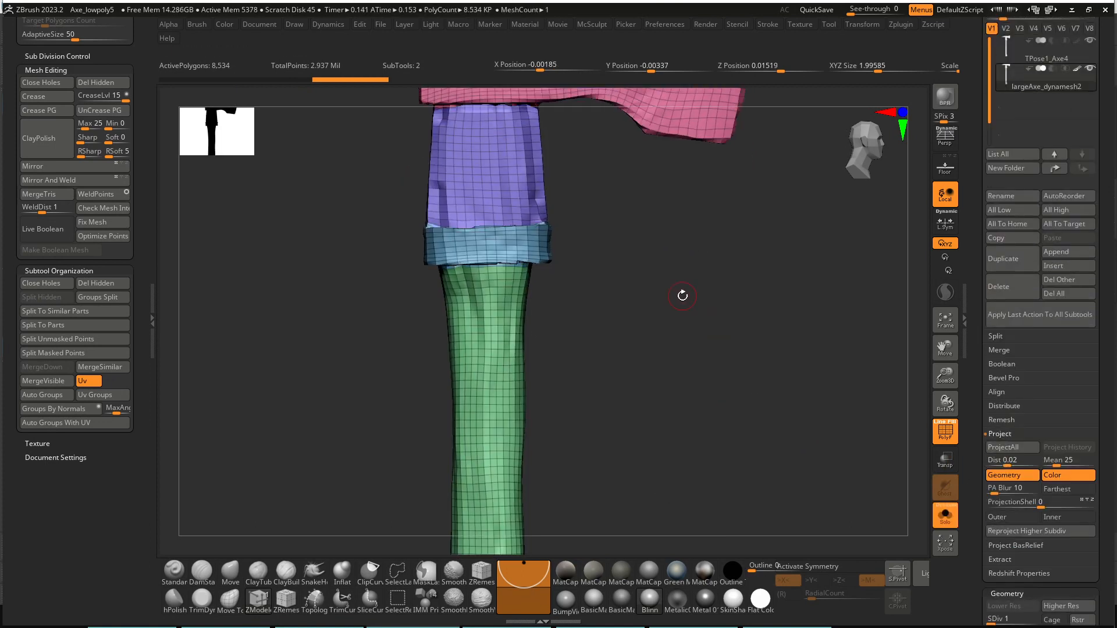
# Raise largeAxe_dynamesh2 to subdivision level 3 and project the sculpted details onto it with ProjectAll
pyautogui.hotkey('ctrl', 'd')
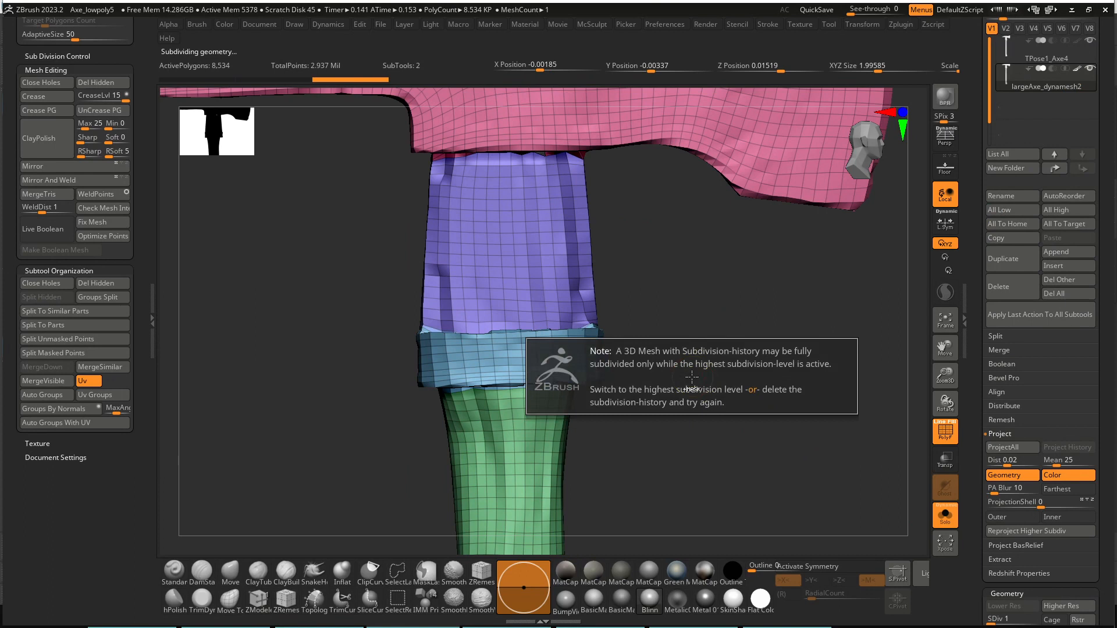
pyautogui.hotkey('ctrl', 'd')
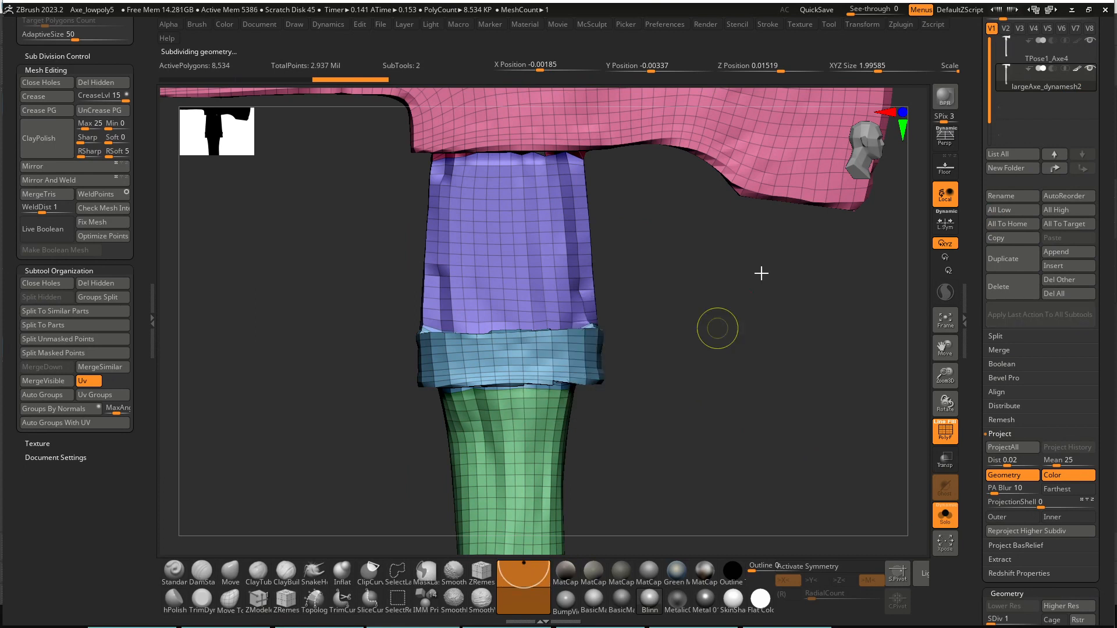
pyautogui.press('d')
pyautogui.press('d')
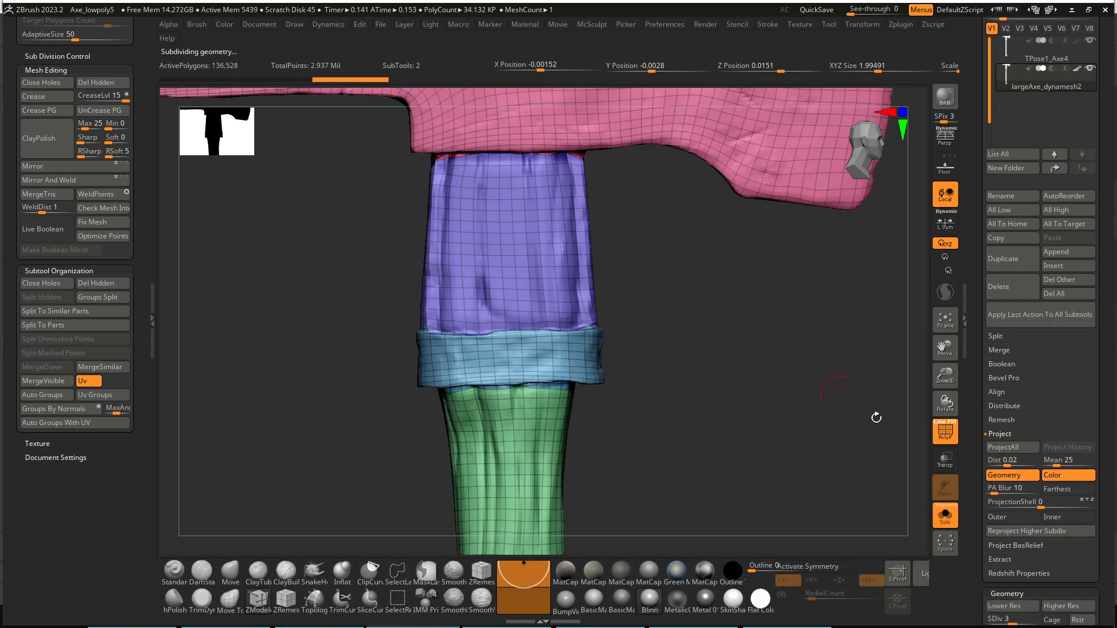
pyautogui.click(1012, 447)
# Compare the projected upper handle and straps with the TPose1_Axe4 sculpt, with and without the polyframe
pyautogui.hotkey('shift', 'f')
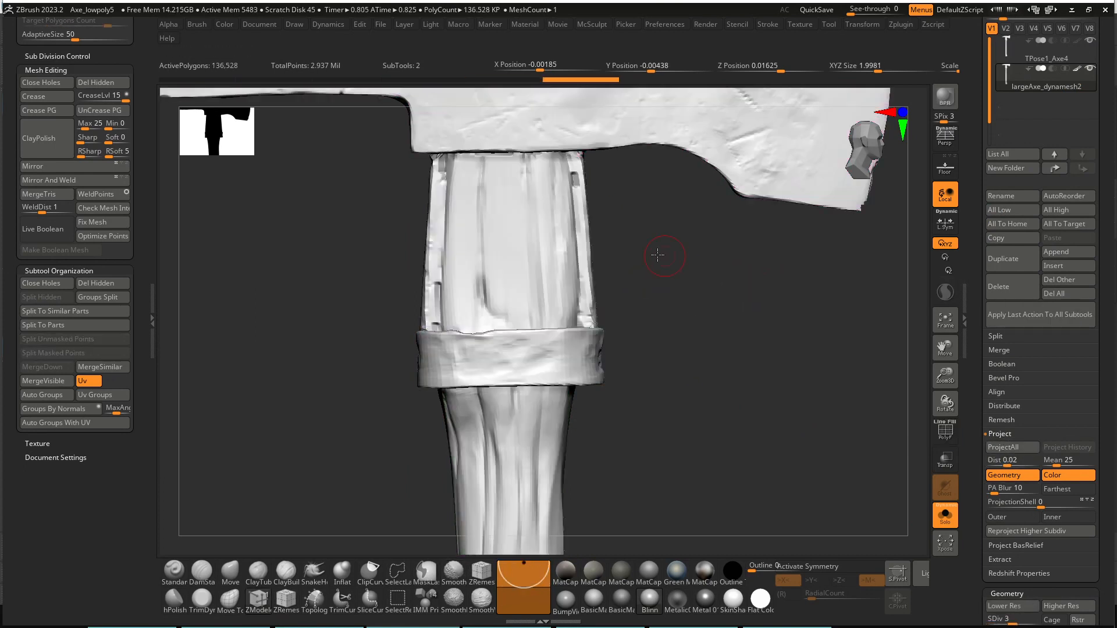
pyautogui.moveTo(658, 255); pyautogui.dragTo(618, 369)
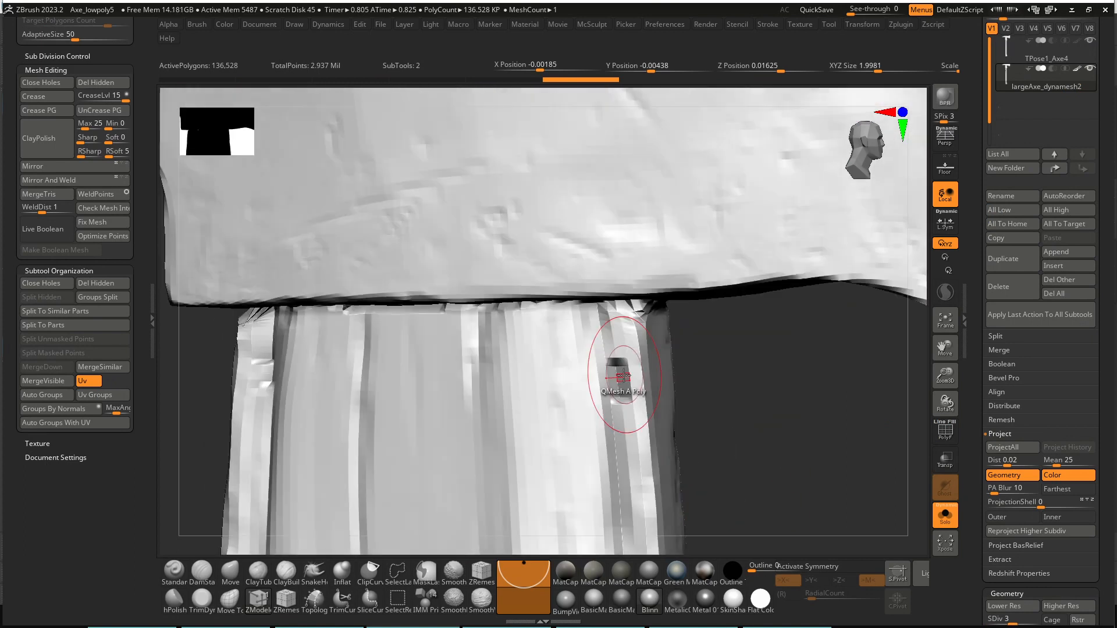
pyautogui.click(1006, 40)
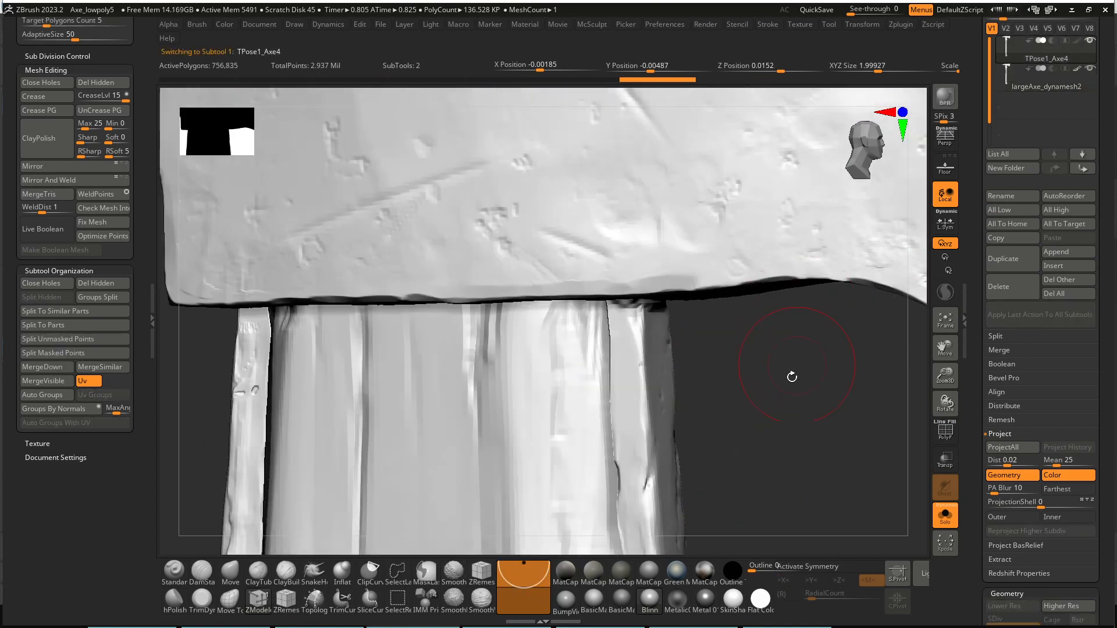
pyautogui.hotkey('shift', 'f')
pyautogui.moveTo(756, 379); pyautogui.dragTo(734, 391)
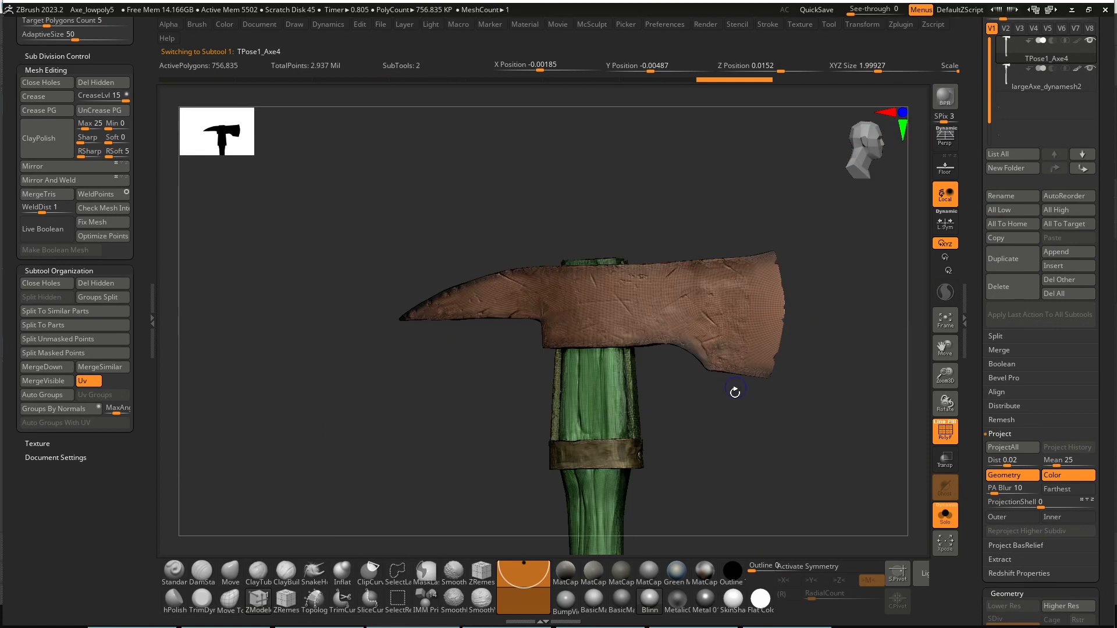
pyautogui.hotkey('shift', 'f')
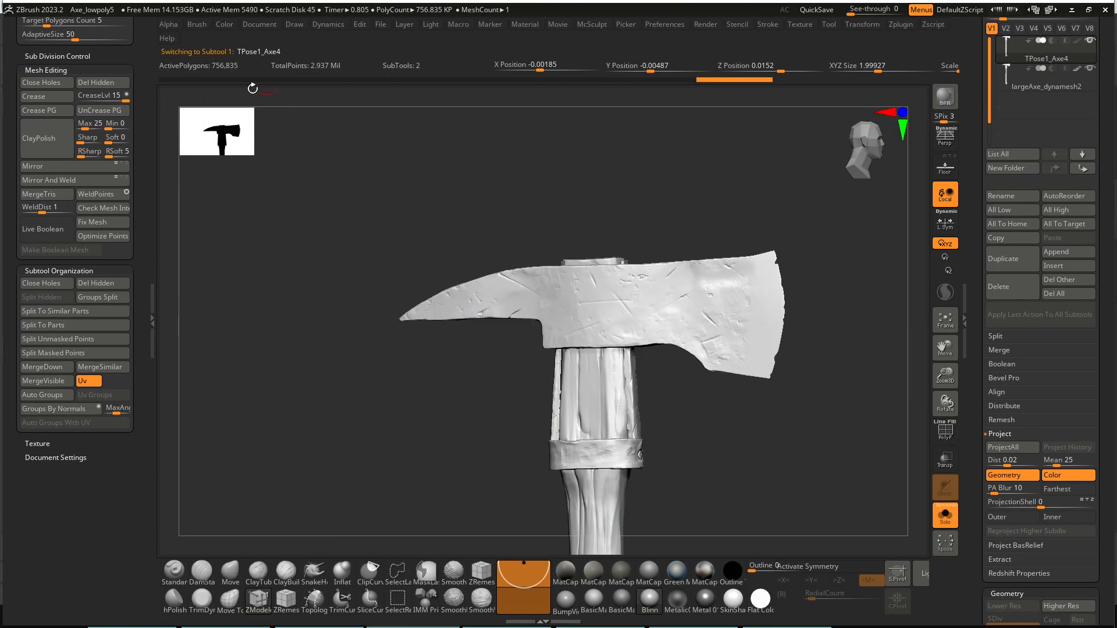
pyautogui.hotkey('shift', 'f')
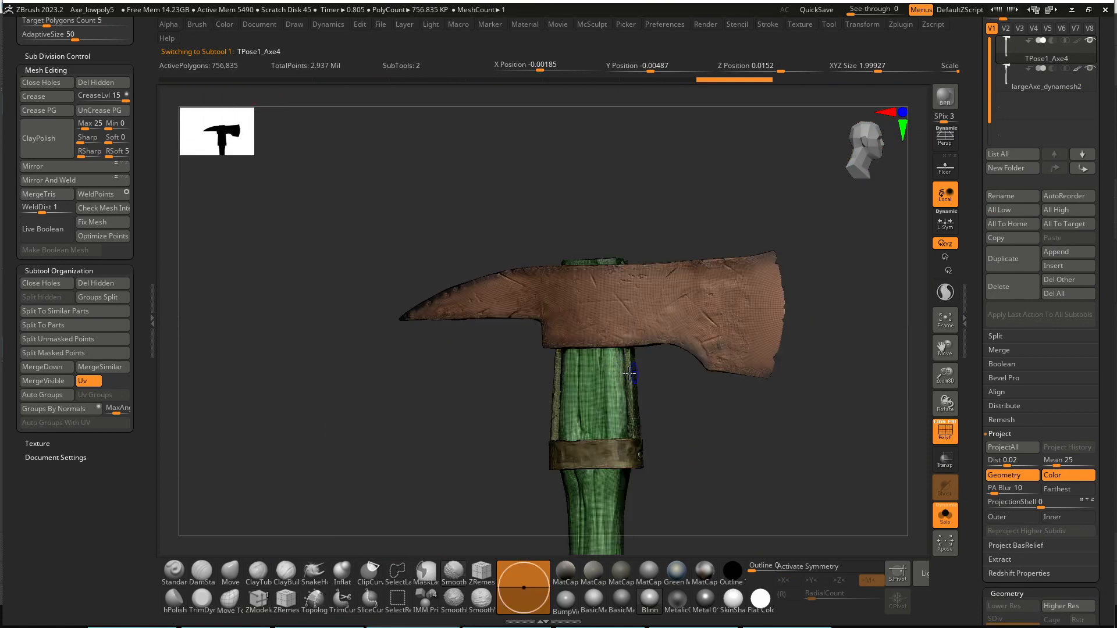
pyautogui.hotkey('shift', 'f')
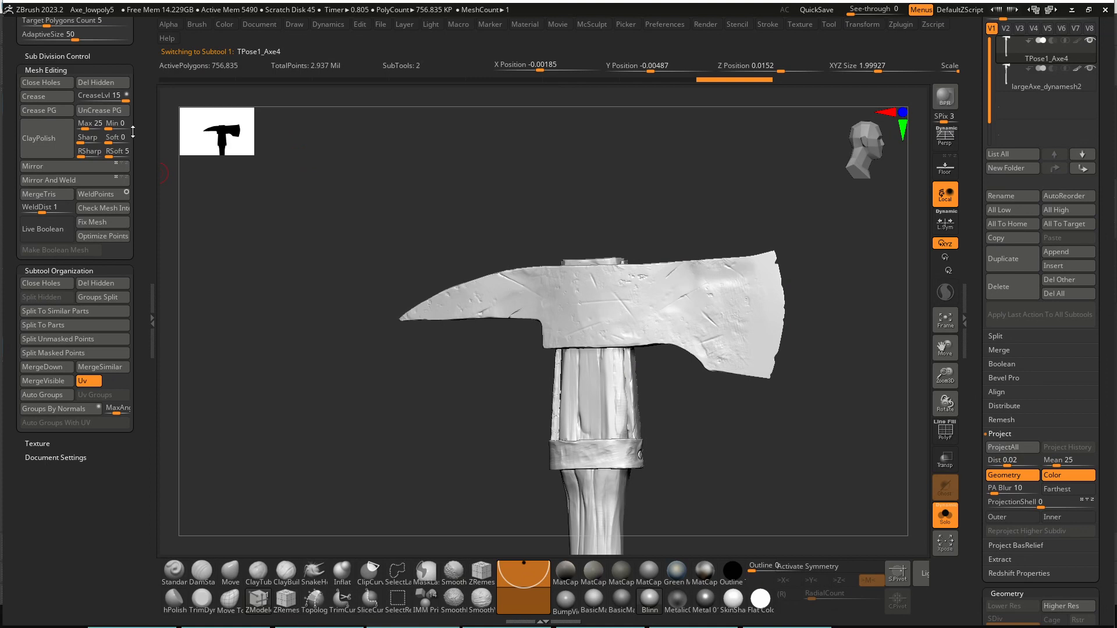
# Examine the edges between the side straps and the wooden handle on TPose1_Axe4 up close
pyautogui.scroll(5, 133, 131)
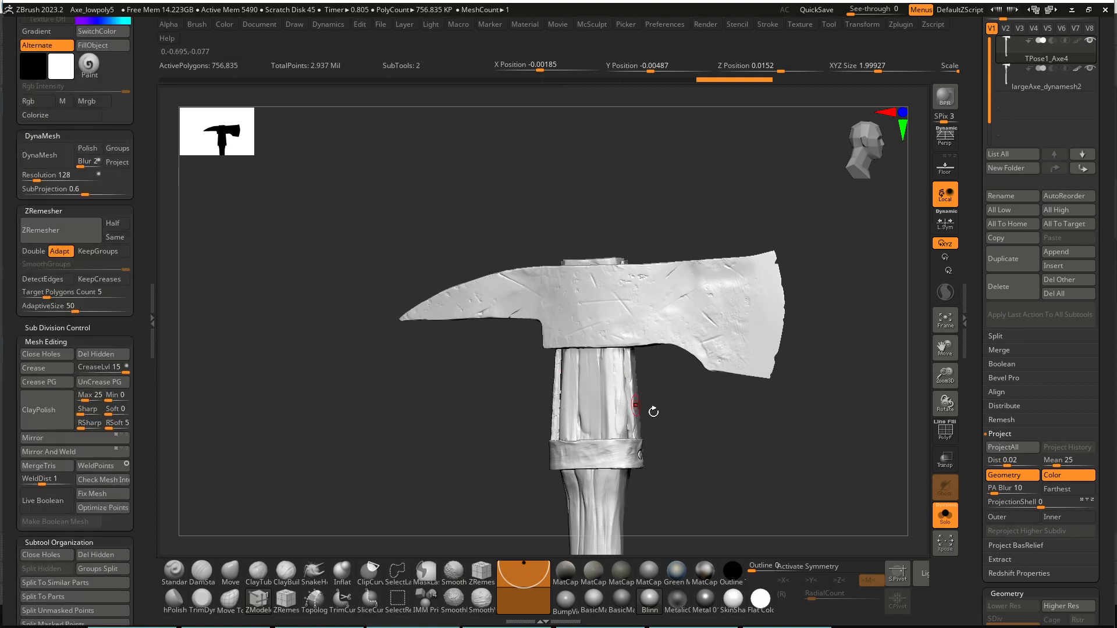
pyautogui.moveTo(653, 412); pyautogui.dragTo(646, 420, button='right')
pyautogui.keyDown('ctrl'); pyautogui.moveTo(632, 373); pyautogui.dragTo(622, 459, button='right'); pyautogui.keyUp('ctrl')
pyautogui.keyDown('alt'); pyautogui.moveTo(490, 399); pyautogui.dragTo(616, 262, button='right'); pyautogui.keyUp('alt')
pyautogui.hotkey('shift', 'f')
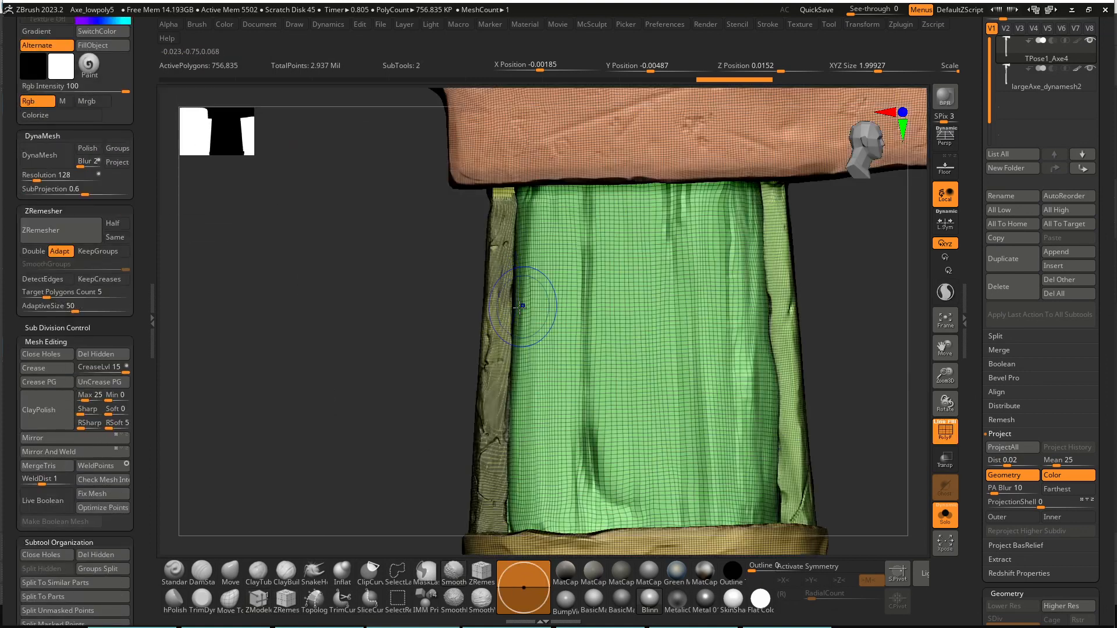
pyautogui.hotkey('shift', 'f')
# Choose the ZModeler brush for the TPose1_Axe4 subtool
pyautogui.press('b')
pyautogui.press('z')
pyautogui.press('m')
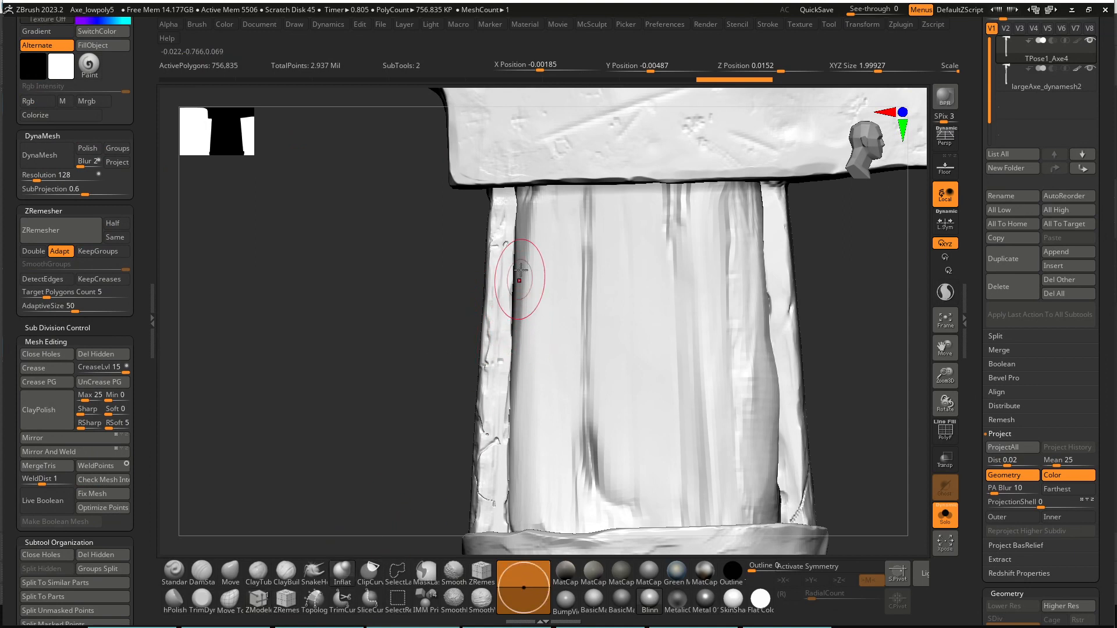
# Try pinching the seam between the side strap and the wooden handle on TPose1_Axe4 with the Pinch brush
pyautogui.moveTo(386, 286); pyautogui.dragTo(442, 284)
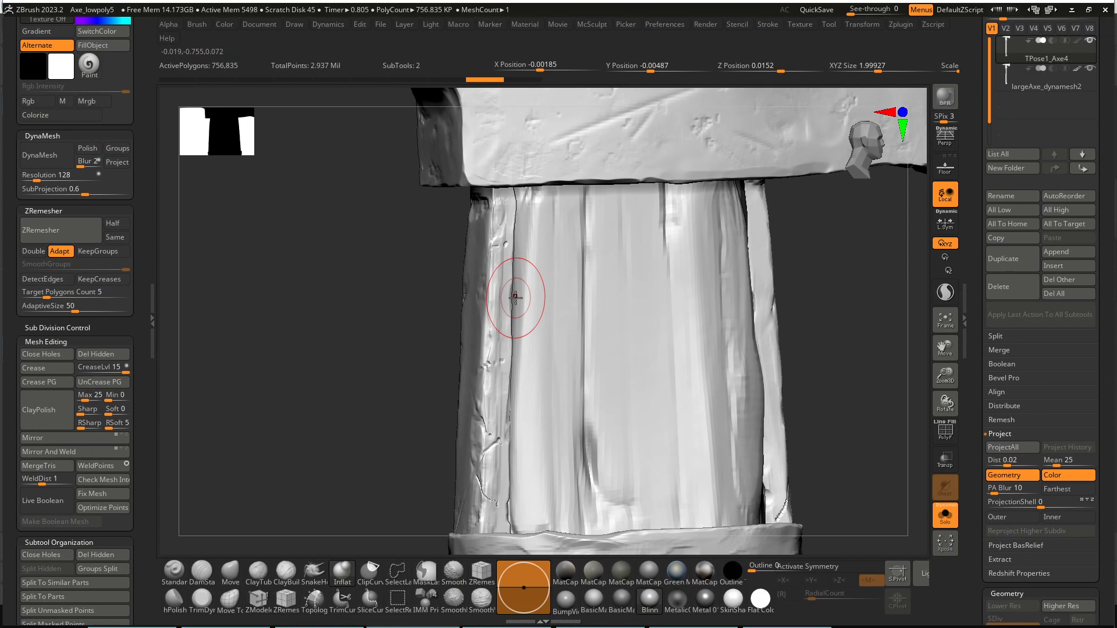
pyautogui.press('b')
pyautogui.press('p')
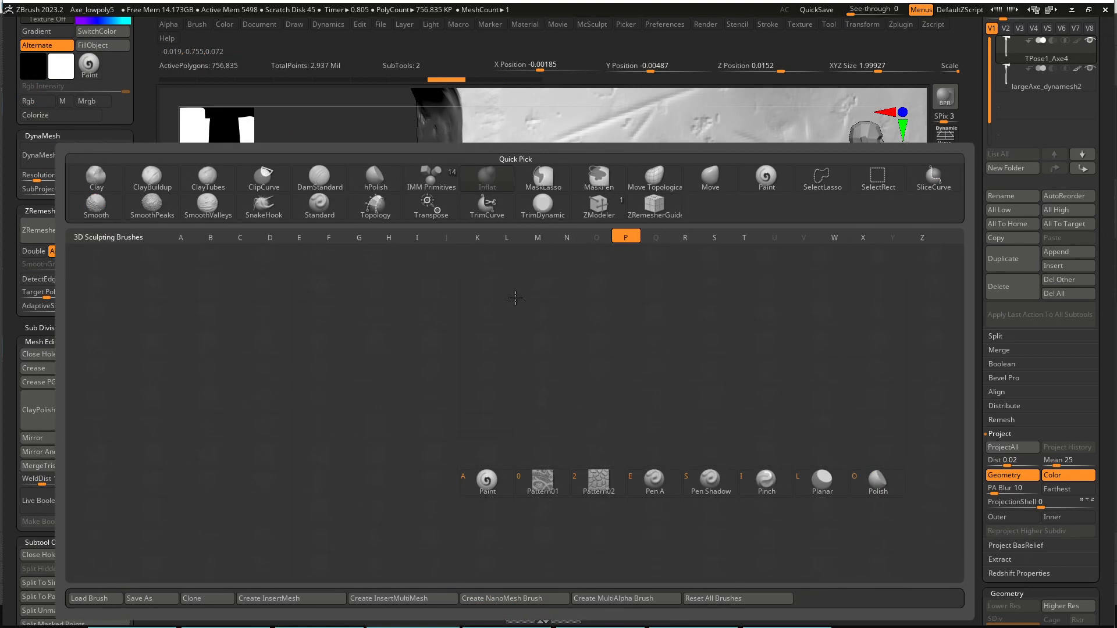
pyautogui.click(779, 495)
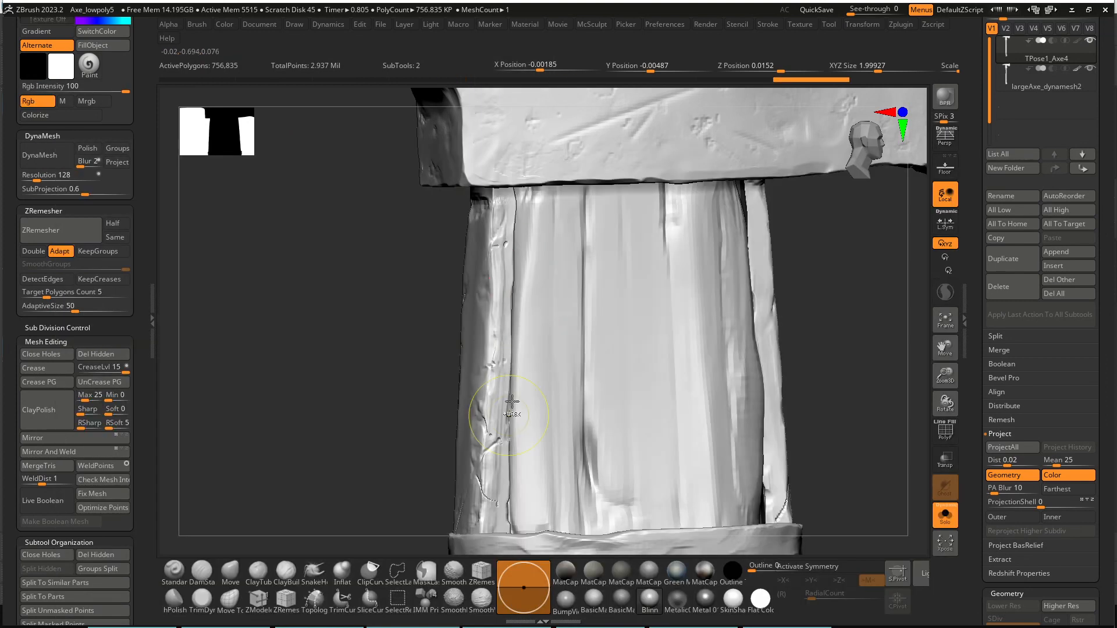
pyautogui.hotkey('ctrl', 'z')
pyautogui.moveTo(516, 304); pyautogui.dragTo(484, 429)
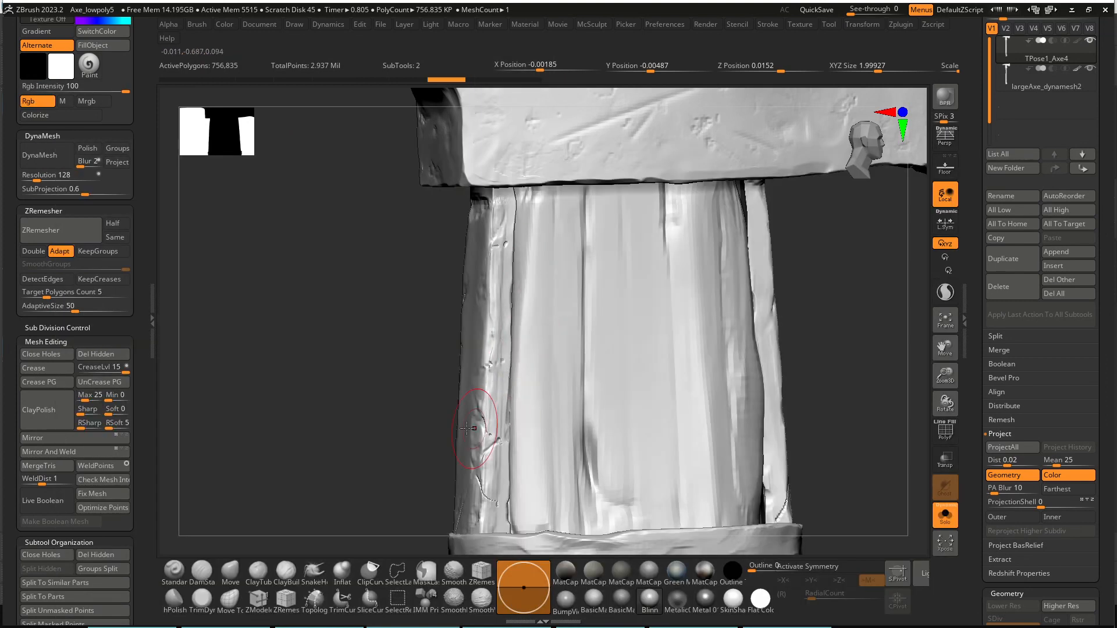
# Try remeshing TPose1_Axe4 with DynaMesh at resolution 1160, undo it, and retry at resolution 2848
pyautogui.click(38, 167)
pyautogui.hotkey('ctrl', 'z')
pyautogui.moveTo(55, 179); pyautogui.dragTo(63, 179)
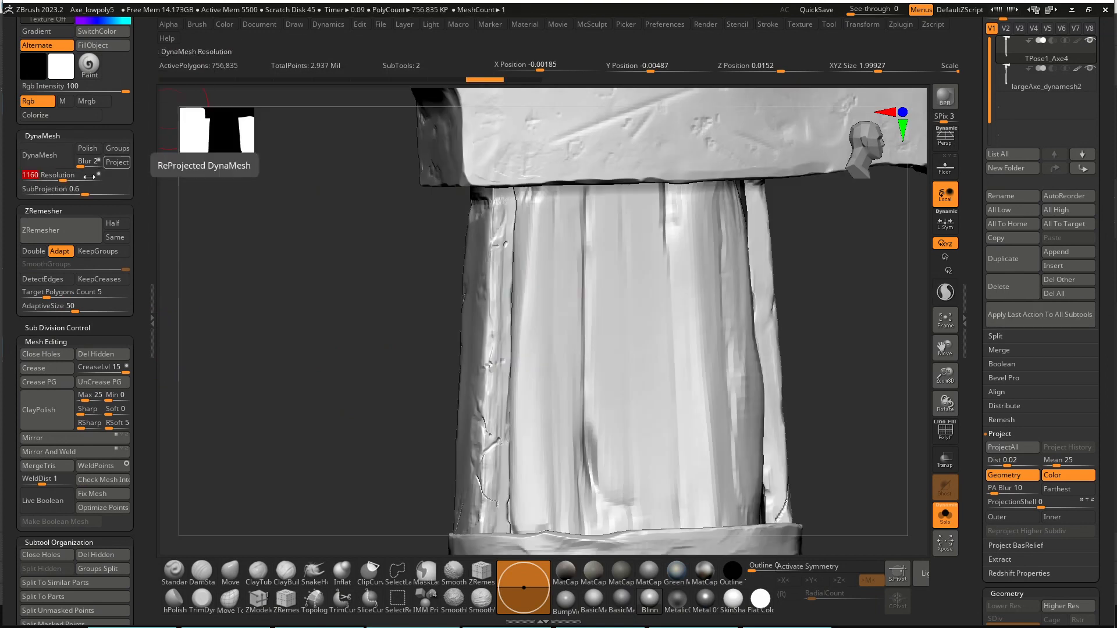
pyautogui.click(59, 154)
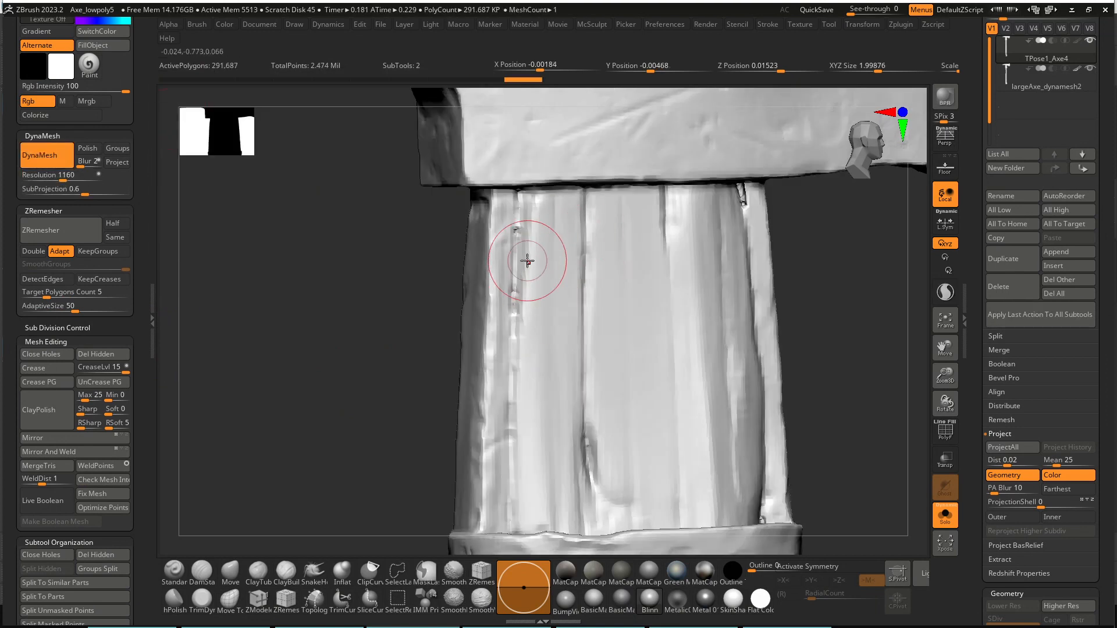
pyautogui.hotkey('ctrl', 'z')
pyautogui.moveTo(73, 176); pyautogui.dragTo(80, 174)
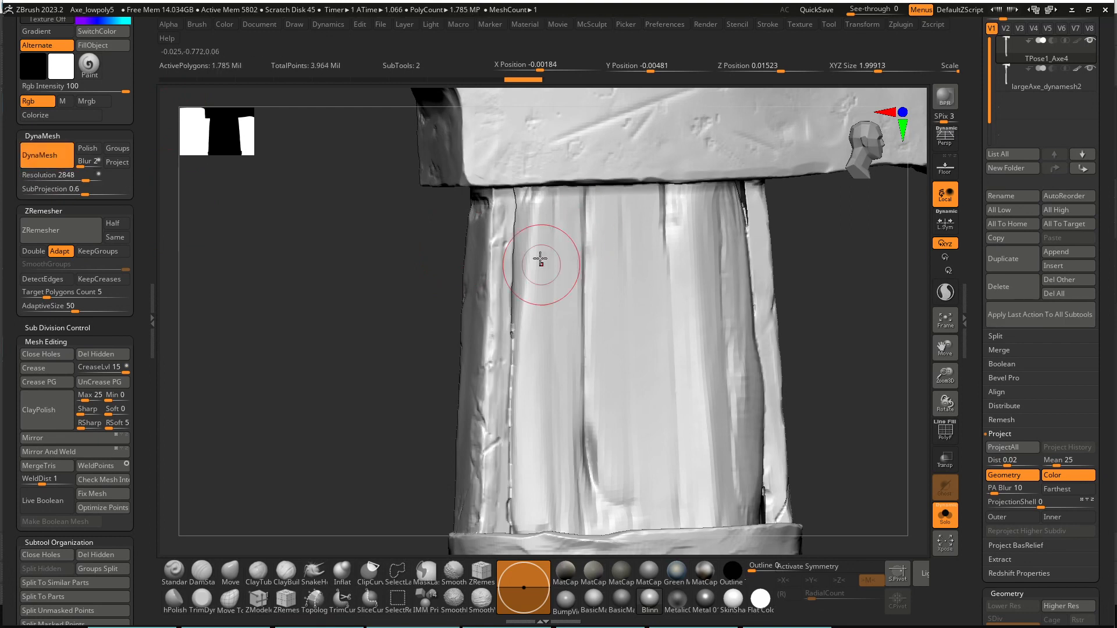
# Stroke along the gap between strap and handle with a smaller brush and remesh with DynaMesh to close it
pyautogui.moveTo(425, 310)
pyautogui.keyDown('ctrl'); pyautogui.mouseDown(button='right')
pyautogui.moveTo(546, 386)
pyautogui.moveTo(526, 386)
pyautogui.moveTo(531, 396)
pyautogui.moveTo(517, 403)
pyautogui.moveTo(529, 372)
pyautogui.mouseUp(button='right'); pyautogui.keyUp('ctrl')
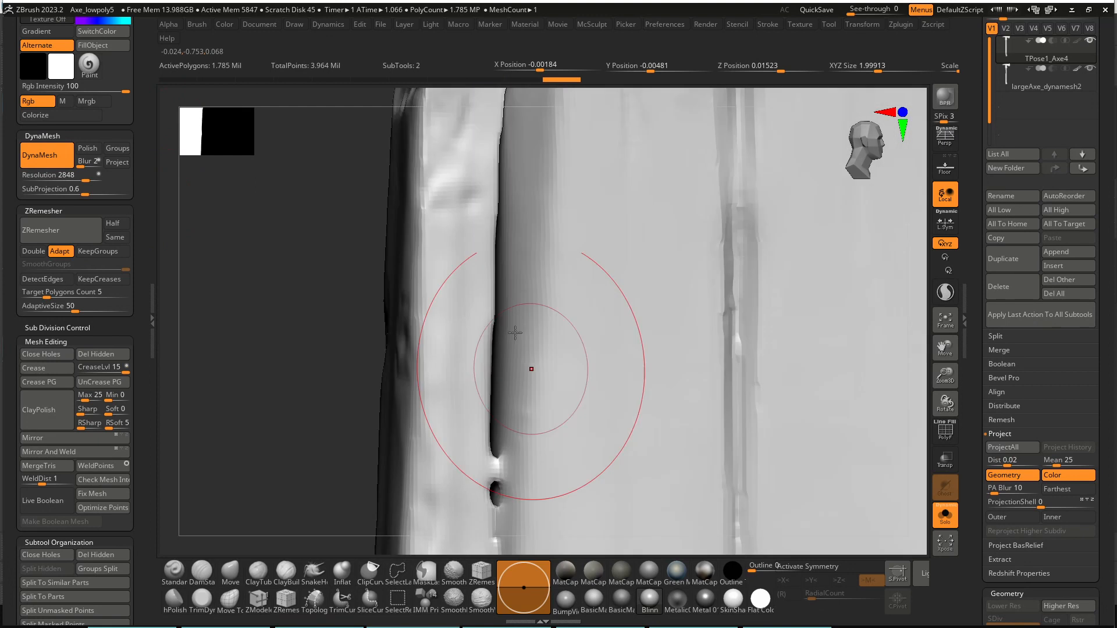
pyautogui.moveTo(529, 369); pyautogui.dragTo(508, 436)
pyautogui.hotkey('ctrl', 'z')
pyautogui.press('s')
pyautogui.moveTo(515, 373); pyautogui.dragTo(505, 375)
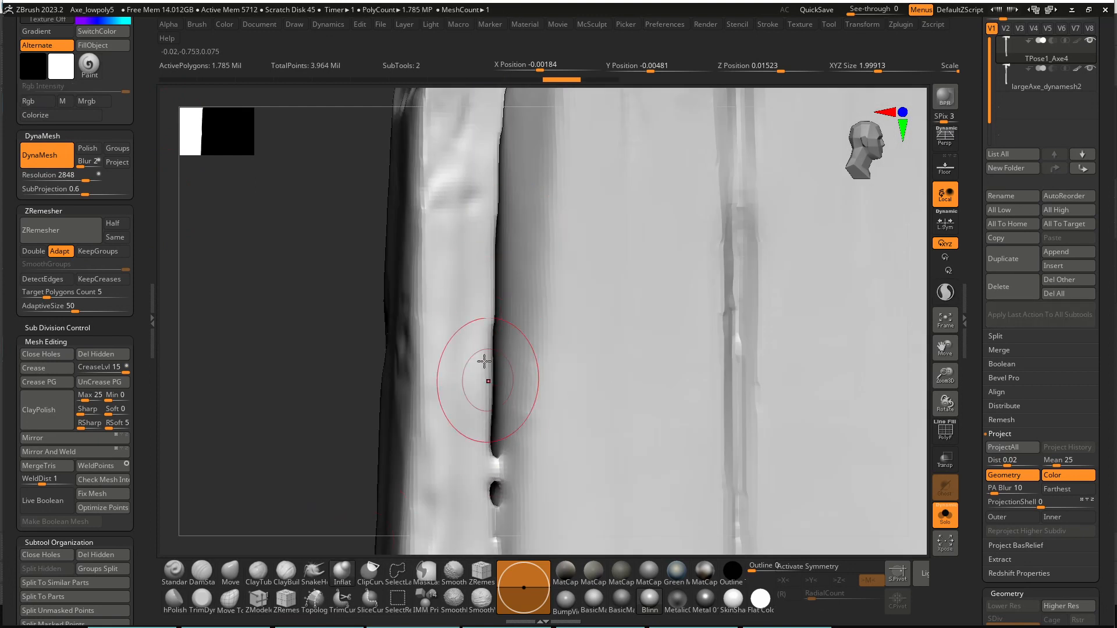
pyautogui.moveTo(485, 371)
pyautogui.mouseDown()
pyautogui.moveTo(505, 385)
pyautogui.moveTo(498, 462)
pyautogui.mouseUp()
pyautogui.moveTo(489, 211); pyautogui.dragTo(492, 348)
pyautogui.moveTo(479, 469); pyautogui.dragTo(488, 498)
pyautogui.moveTo(494, 200); pyautogui.dragTo(493, 329)
pyautogui.keyDown('ctrl'); pyautogui.moveTo(275, 208); pyautogui.dragTo(284, 430); pyautogui.keyUp('ctrl')
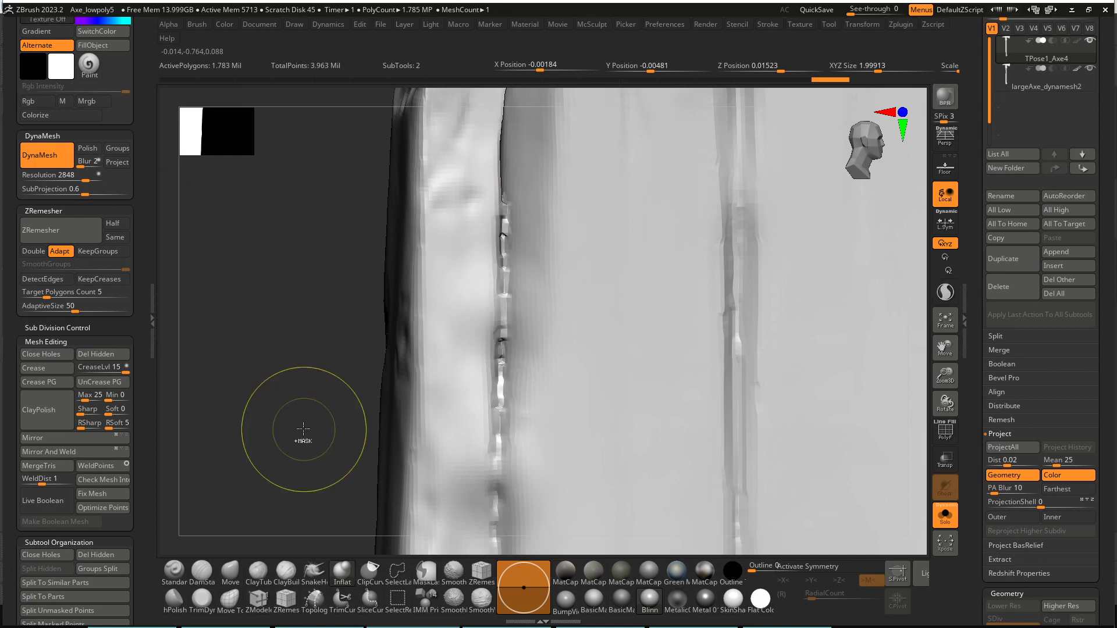
# Undo the seam strokes and the DynaMesh remeshing on TPose1_Axe4
pyautogui.hotkey('ctrl', 'z')
pyautogui.hotkey('ctrl', 'z')
pyautogui.hotkey('ctrl', 'z')
pyautogui.hotkey('ctrl', 'z')
pyautogui.hotkey('ctrl', 'z')
pyautogui.hotkey('ctrl', 'z')
pyautogui.hotkey('ctrl', 'z')
pyautogui.hotkey('ctrl', 'z')
pyautogui.hotkey('ctrl', 'z')
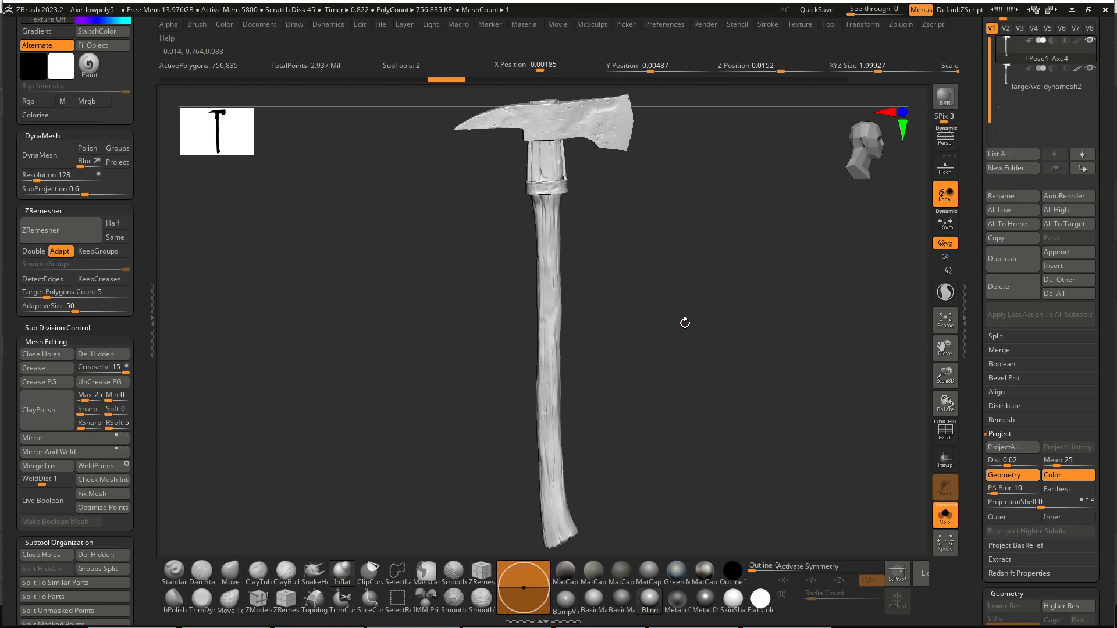
# Examine the axe head and upper handle of TPose1_Axe4 with and without the polyframe
pyautogui.keyDown('alt'); pyautogui.moveTo(686, 296); pyautogui.dragTo(699, 410); pyautogui.keyUp('alt')
pyautogui.keyDown('alt'); pyautogui.moveTo(725, 259); pyautogui.dragTo(677, 413); pyautogui.keyUp('alt')
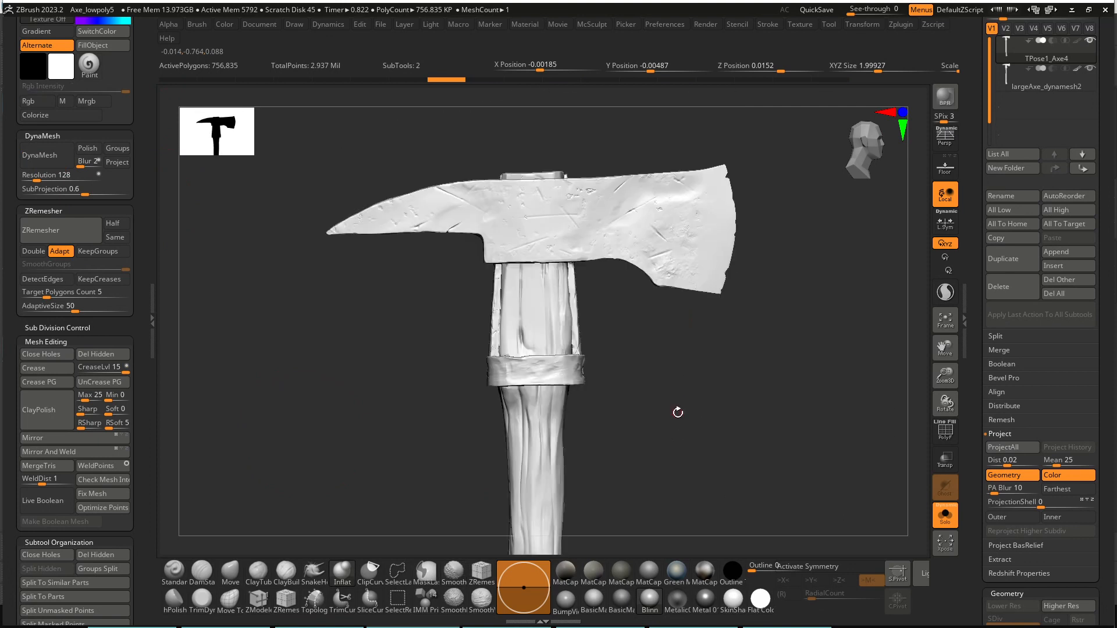
pyautogui.hotkey('shift', 'f')
pyautogui.hotkey('shift', 'f')
pyautogui.keyDown('alt'); pyautogui.moveTo(681, 349); pyautogui.dragTo(707, 573); pyautogui.keyUp('alt')
pyautogui.hotkey('shift', 'f')
pyautogui.moveTo(750, 308); pyautogui.dragTo(746, 370)
pyautogui.hotkey('shift', 'f')
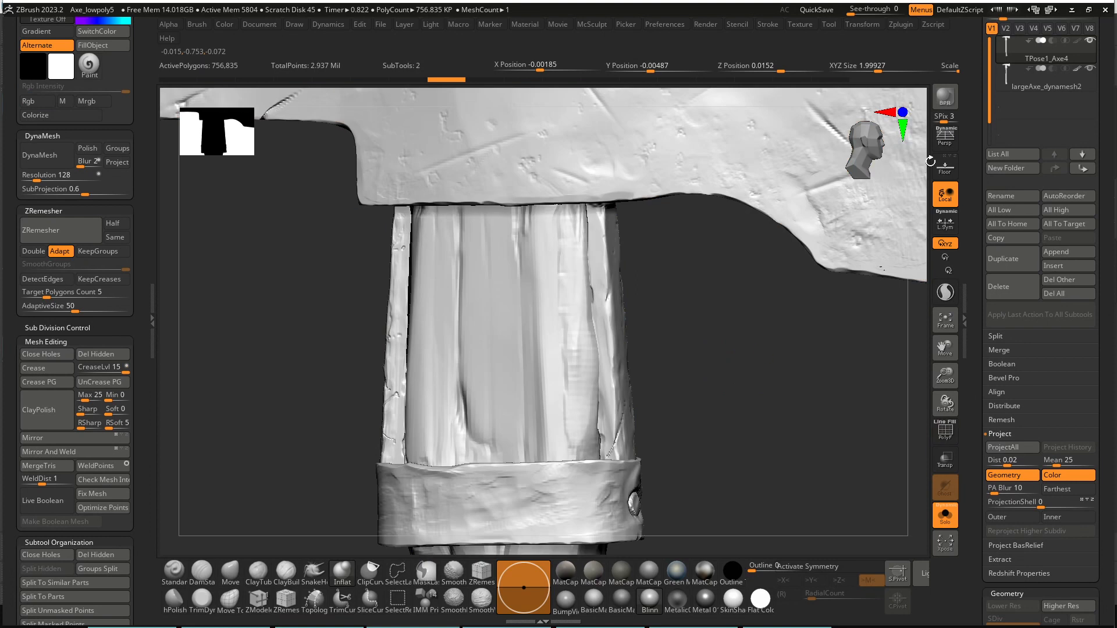
# View the Axe4 tool, return to TPose1_Axe4 and show the polyframe on its axe head
pyautogui.moveTo(974, 109); pyautogui.dragTo(974, 364)
pyautogui.click(1054, 202)
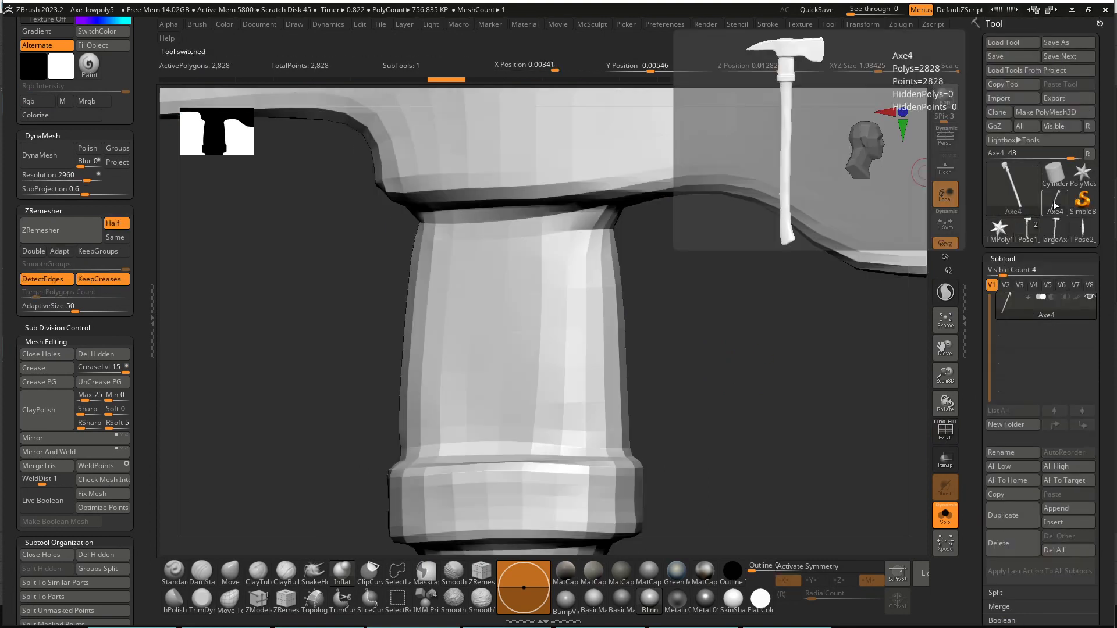
pyautogui.click(1026, 226)
pyautogui.keyDown('alt'); pyautogui.moveTo(731, 386); pyautogui.dragTo(657, 79); pyautogui.keyUp('alt')
pyautogui.hotkey('shift', 'f')
pyautogui.keyDown('alt'); pyautogui.moveTo(763, 362); pyautogui.dragTo(709, 95); pyautogui.keyUp('alt')
pyautogui.keyDown('alt'); pyautogui.moveTo(900, 462); pyautogui.dragTo(911, 301); pyautogui.keyUp('alt')
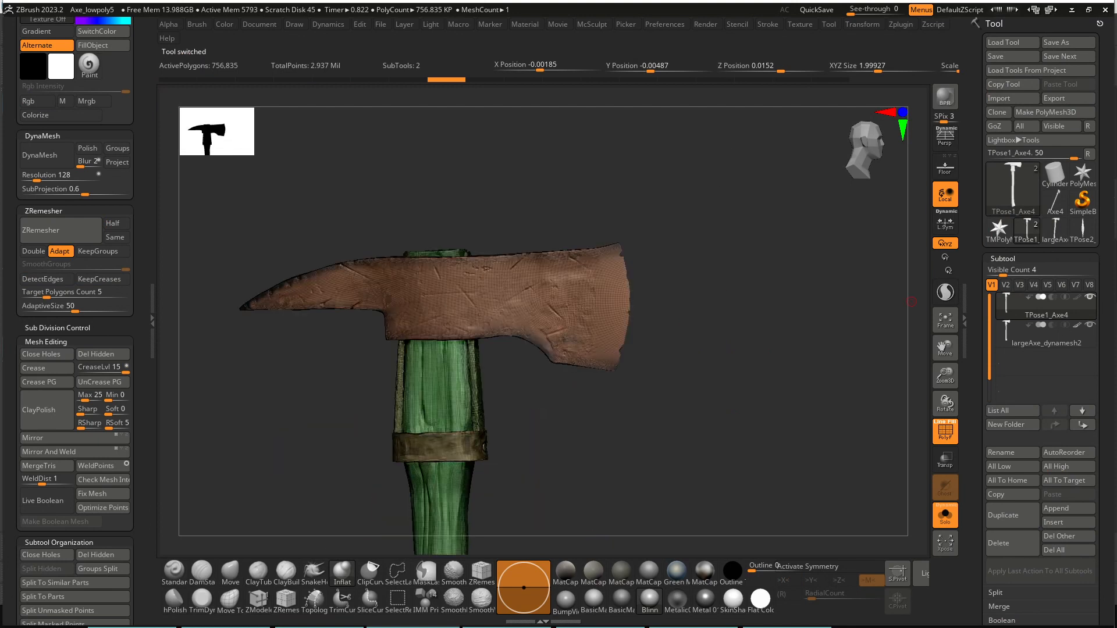
pyautogui.moveTo(978, 472); pyautogui.dragTo(970, 394)
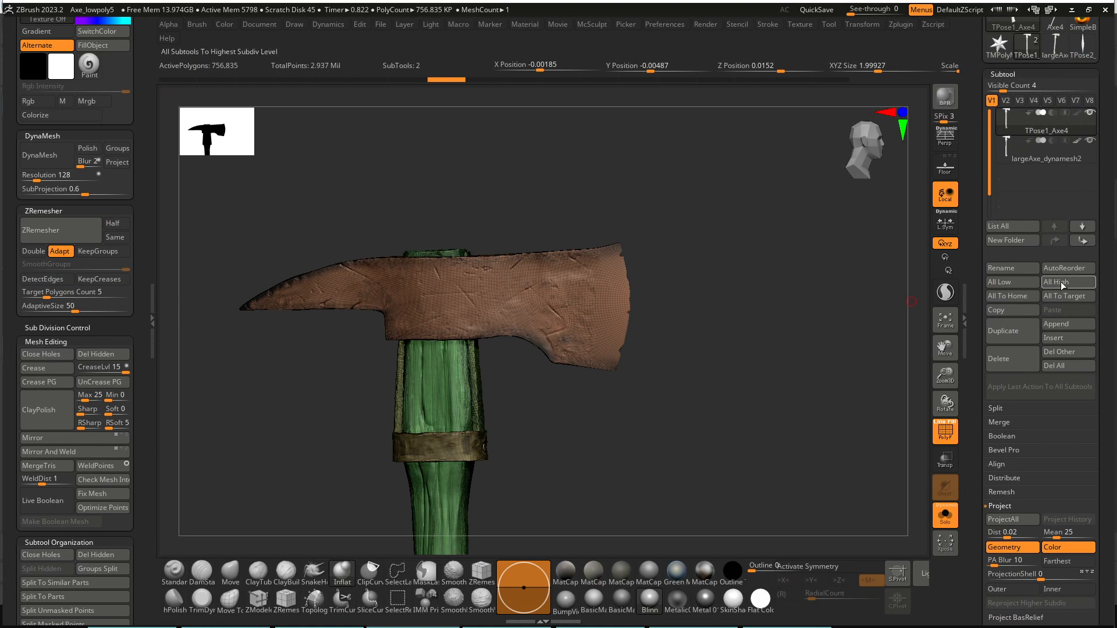
pyautogui.click(997, 422)
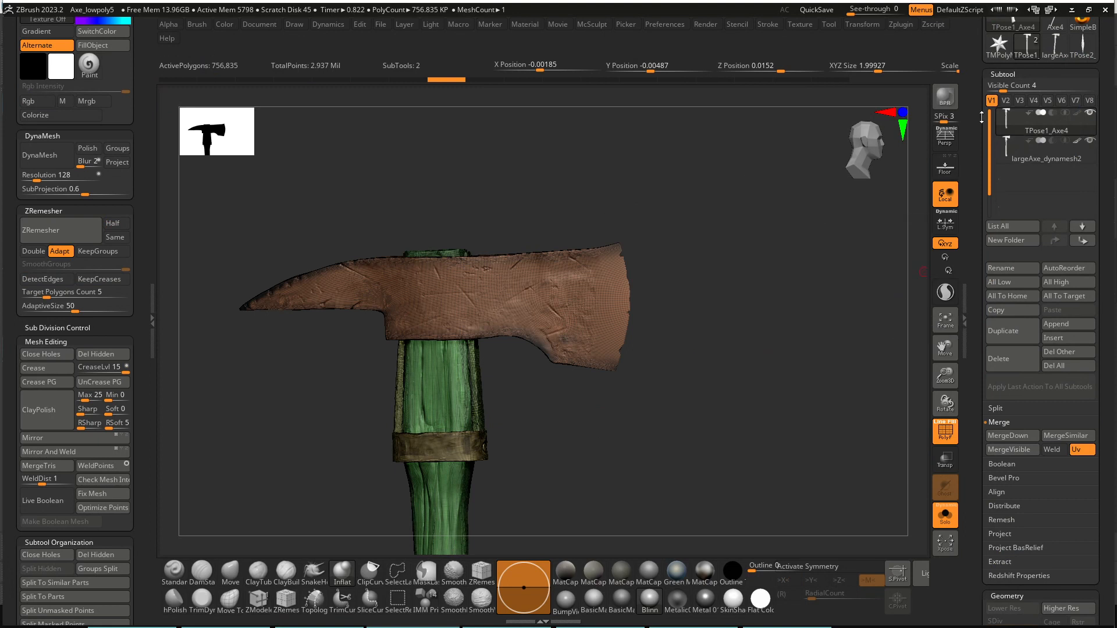
pyautogui.moveTo(981, 117); pyautogui.dragTo(1009, 304)
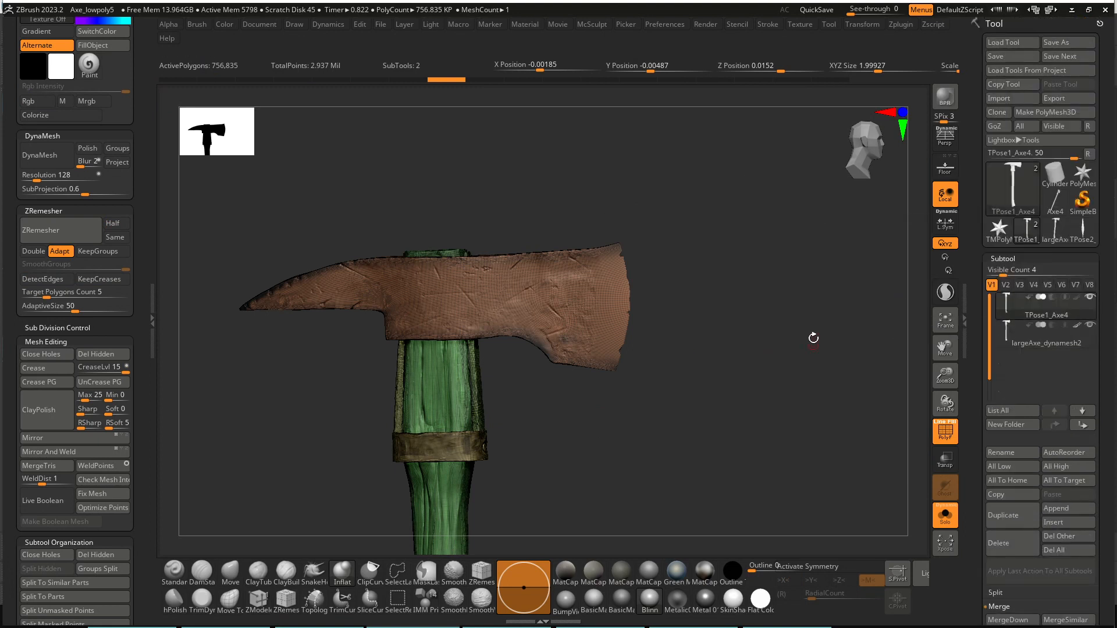
# Export the TPose1_Axe4 subtool as HP_Axe in OBJ format to the DATA (D:) drive
pyautogui.keyDown('alt'); pyautogui.moveTo(813, 338); pyautogui.dragTo(837, 262); pyautogui.keyUp('alt')
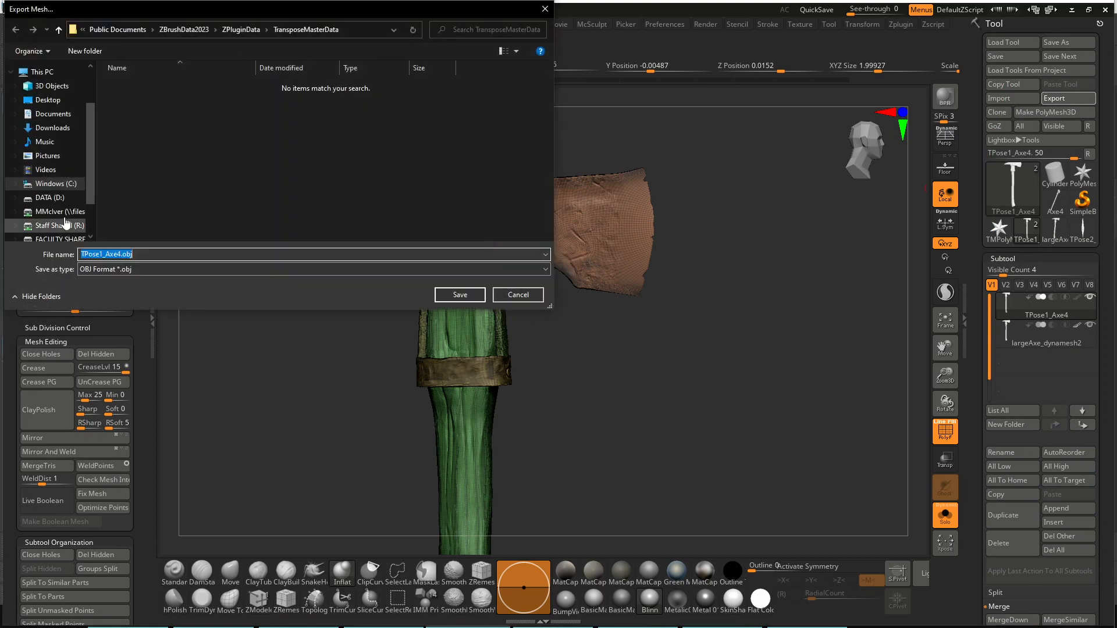
pyautogui.click(64, 198)
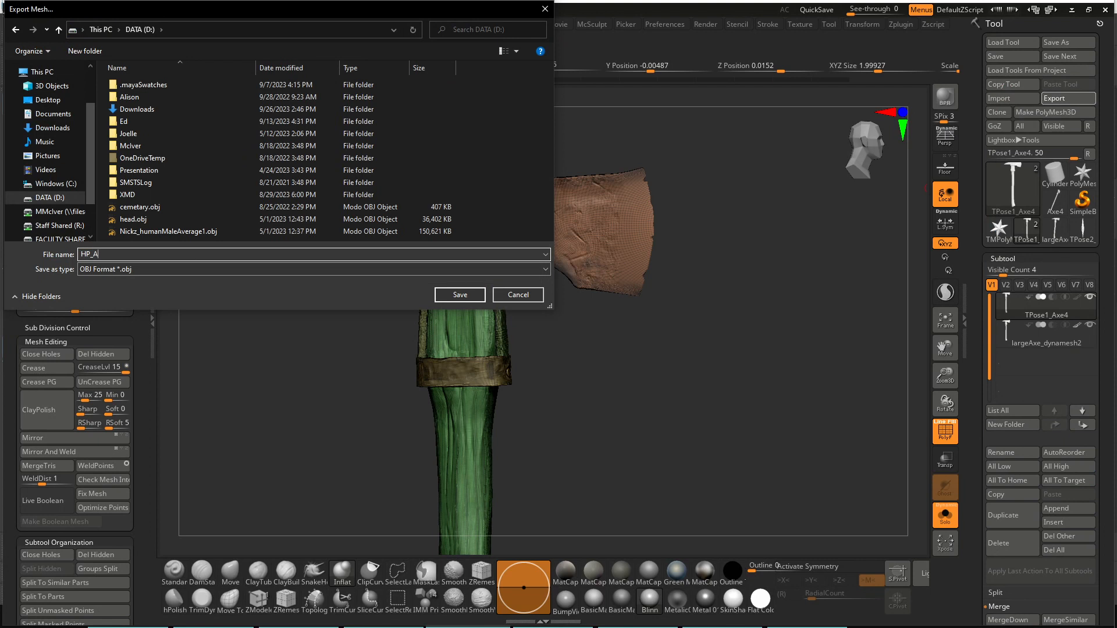
pyautogui.press('Return')
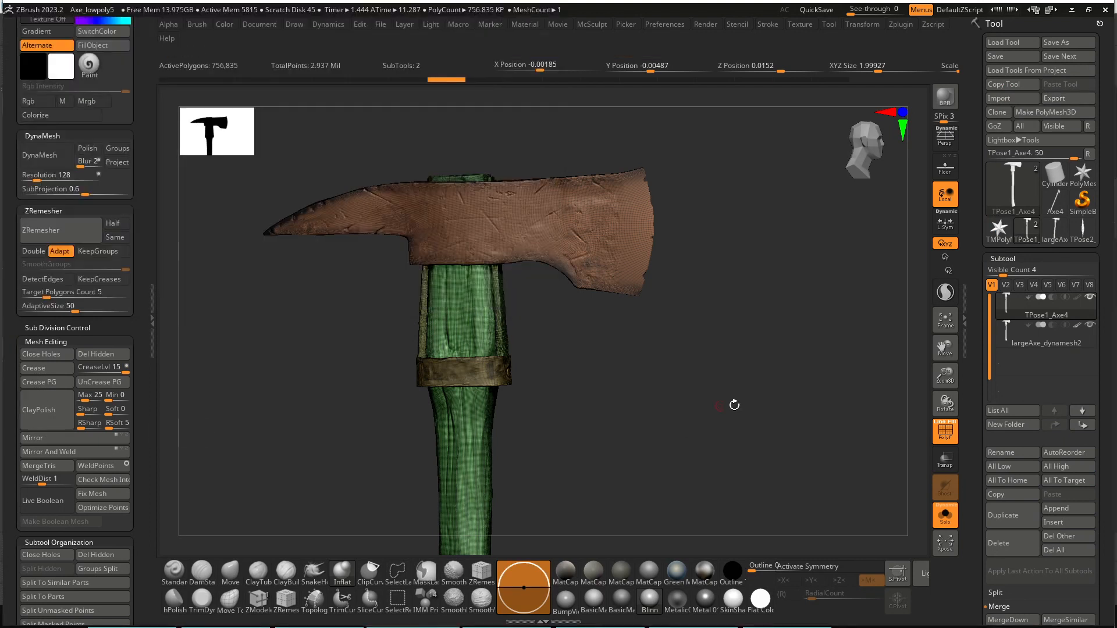
# Select the largeAxe_dynamesh2 subtool
pyautogui.click(1039, 342)
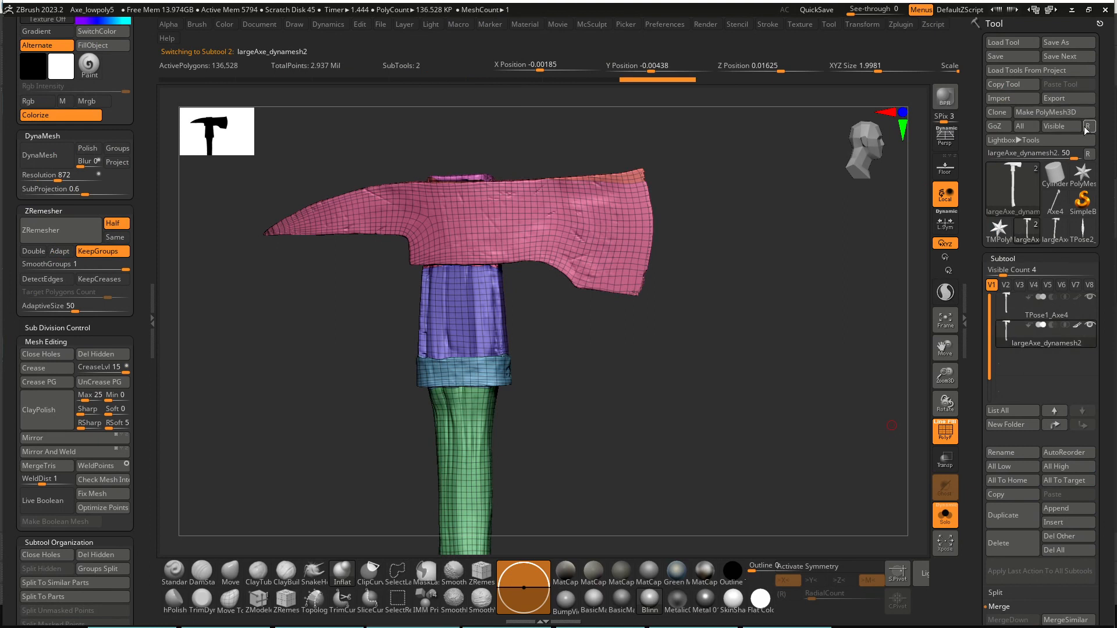
pyautogui.click(1092, 98)
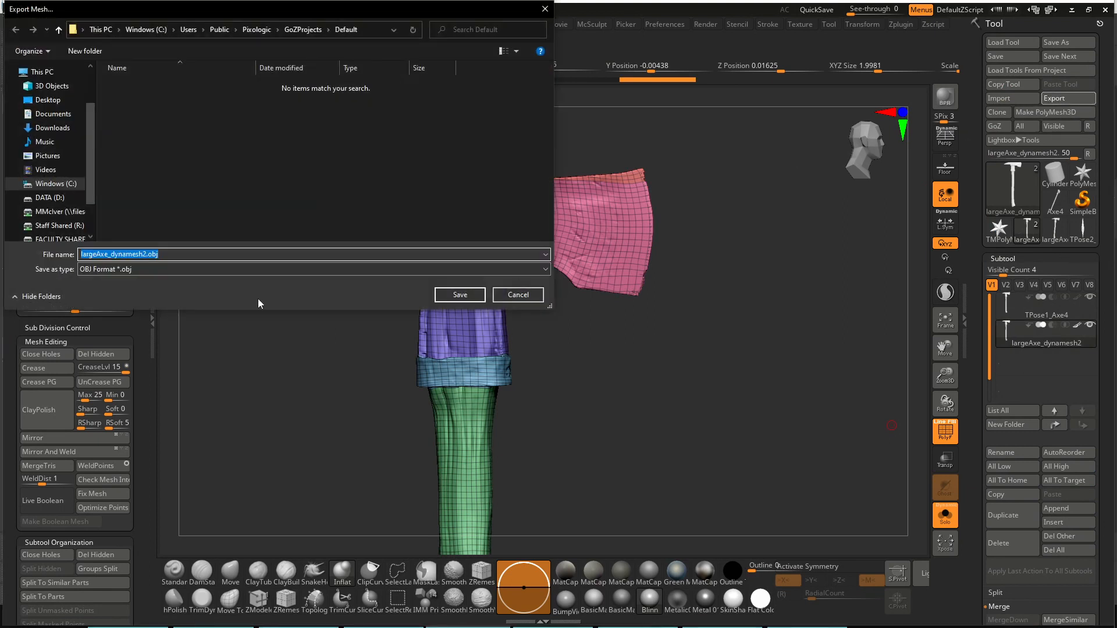
pyautogui.click(517, 294)
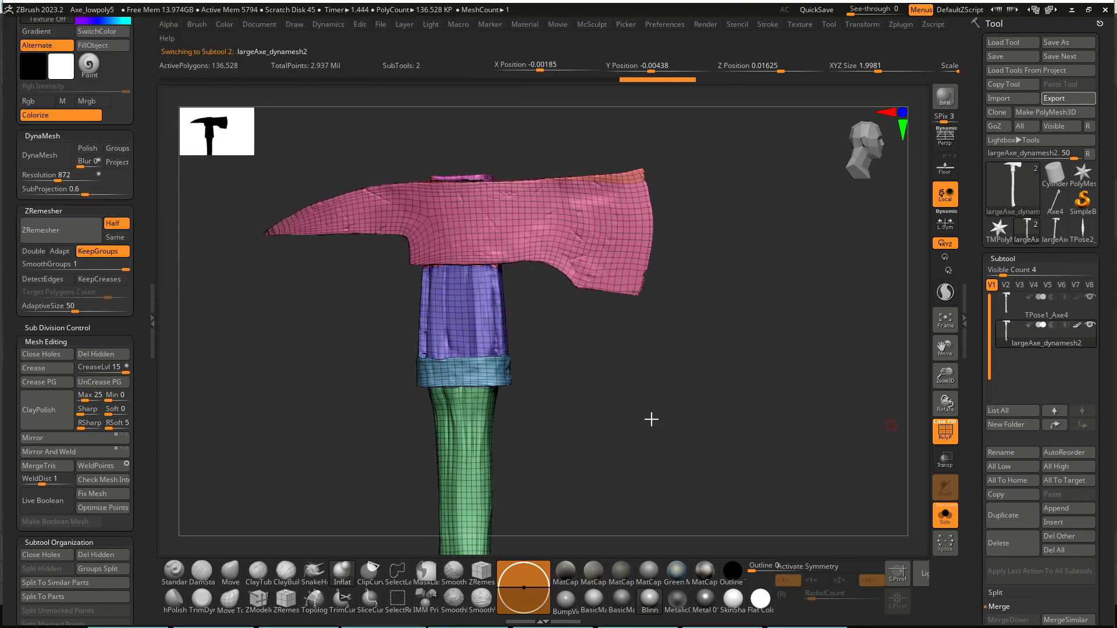
pyautogui.hotkey('alt', 'Tab')
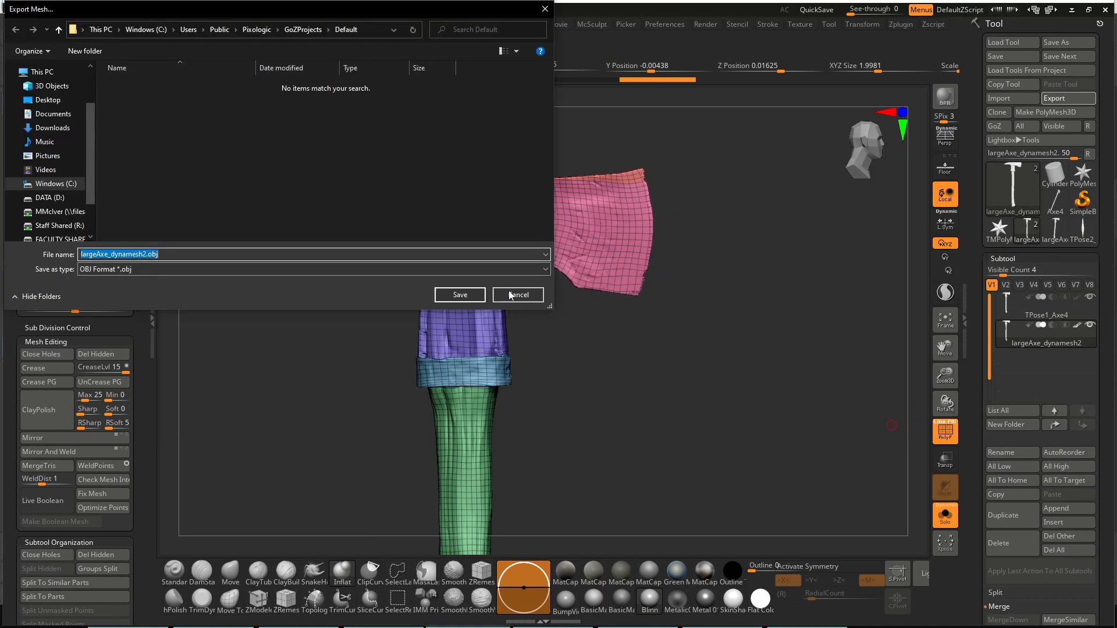
pyautogui.click(522, 297)
# Lower largeAxe_dynamesh2 to subdivision level 1 and delete its higher levels
pyautogui.moveTo(977, 384); pyautogui.dragTo(994, 296)
pyautogui.click(1006, 377)
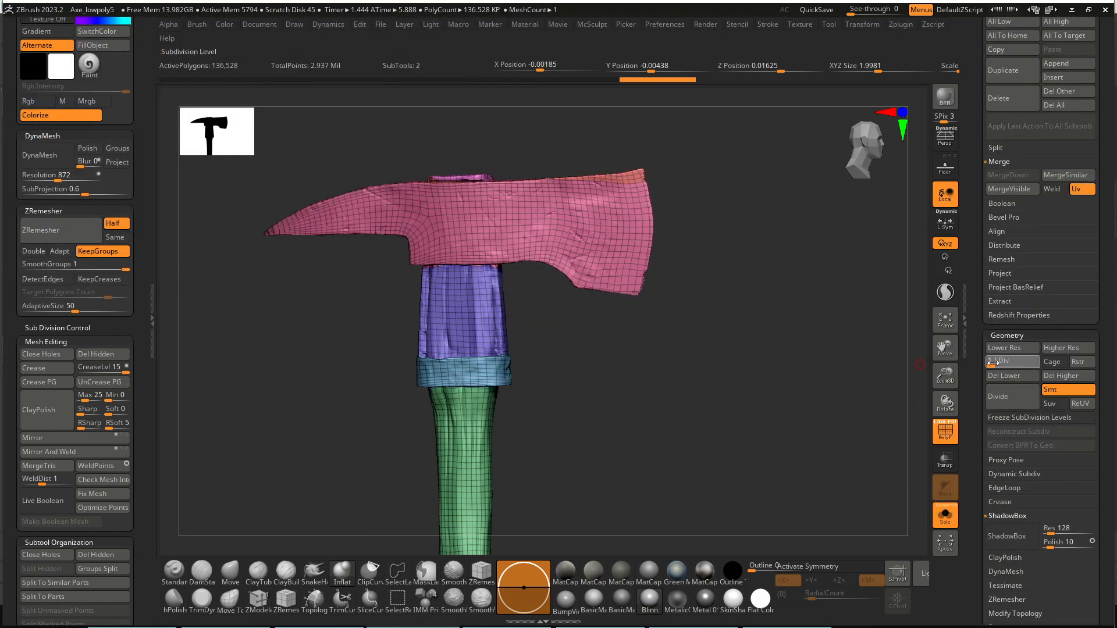
pyautogui.click(1055, 377)
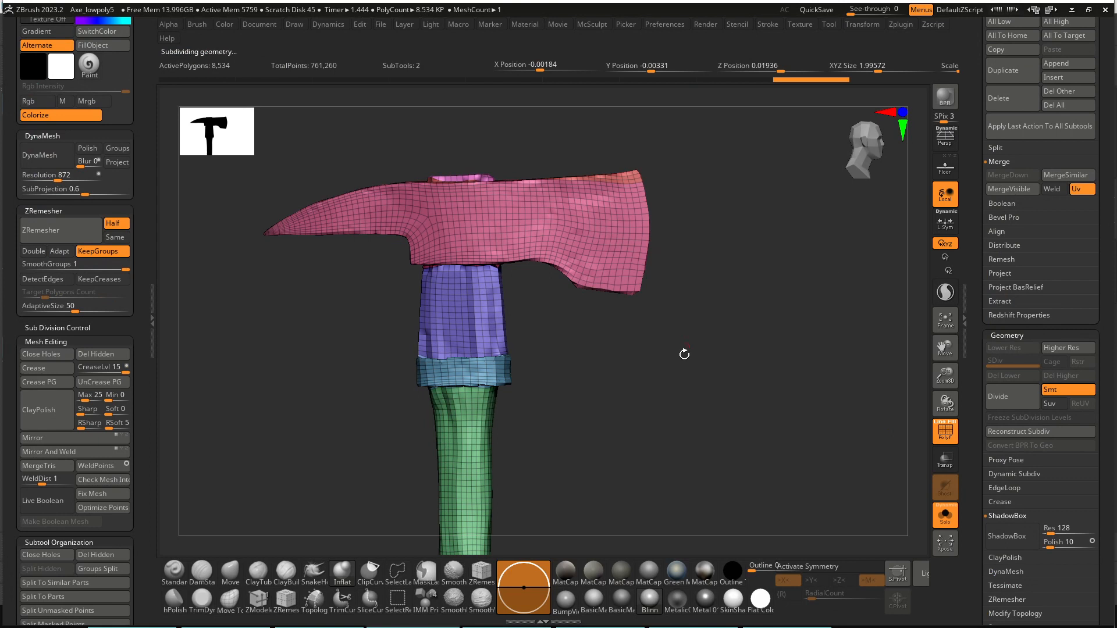
# Try smoothing the upper edge of the blue collar band on the low-poly axe and inspect it from several angles
pyautogui.moveTo(684, 354); pyautogui.dragTo(654, 464)
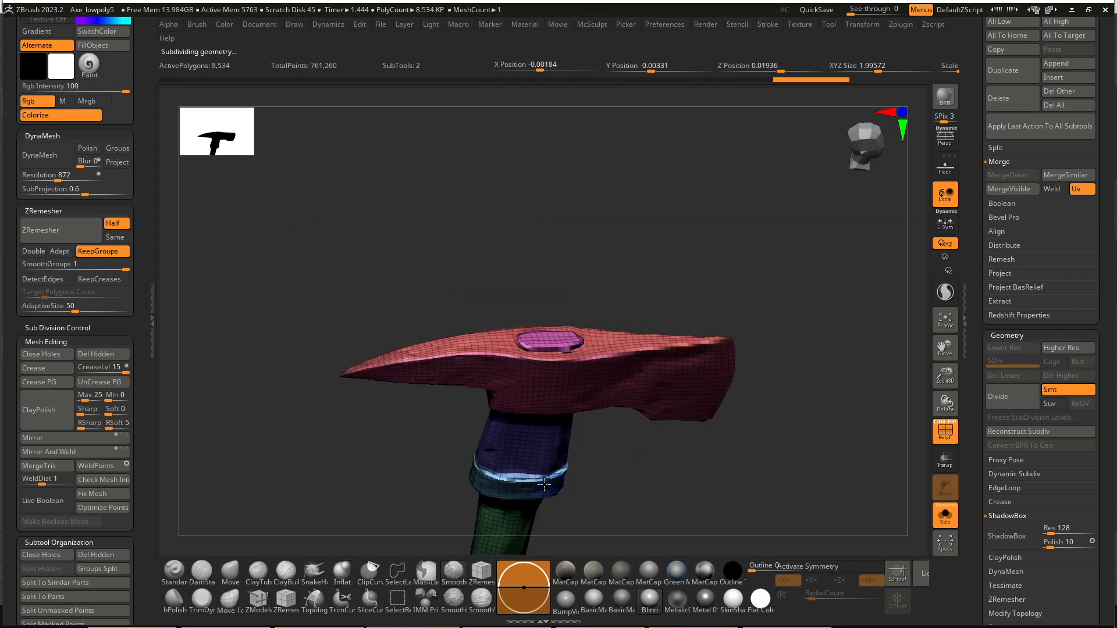
pyautogui.keyDown('shift'); pyautogui.moveTo(528, 475); pyautogui.dragTo(481, 481); pyautogui.keyUp('shift')
pyautogui.moveTo(656, 510); pyautogui.dragTo(645, 366)
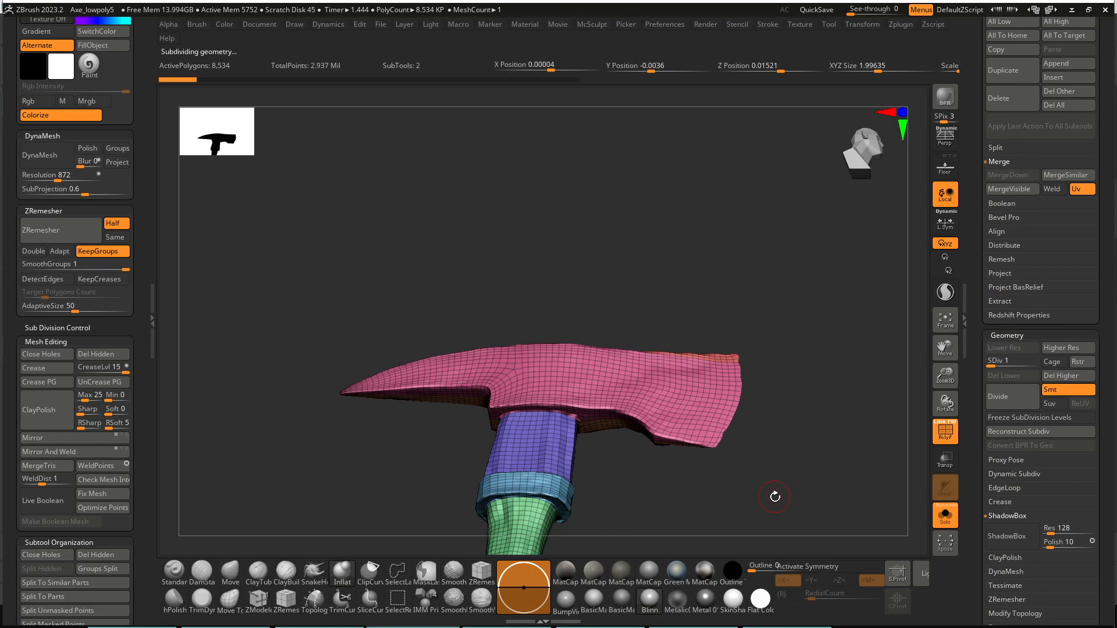
pyautogui.moveTo(775, 496); pyautogui.dragTo(692, 308)
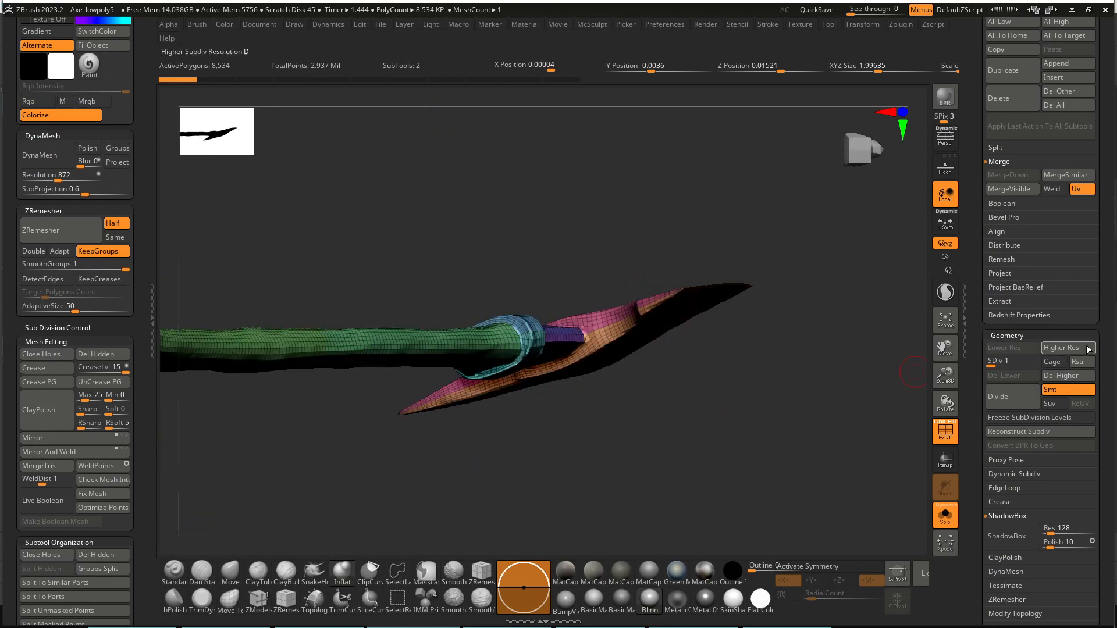
# Delete the higher subdivision levels of largeAxe_dynamesh2 again, keeping level 1, and return to a side-on view of the axe
pyautogui.click(1068, 375)
pyautogui.moveTo(987, 318); pyautogui.dragTo(987, 332)
pyautogui.scroll(10, 987, 332)
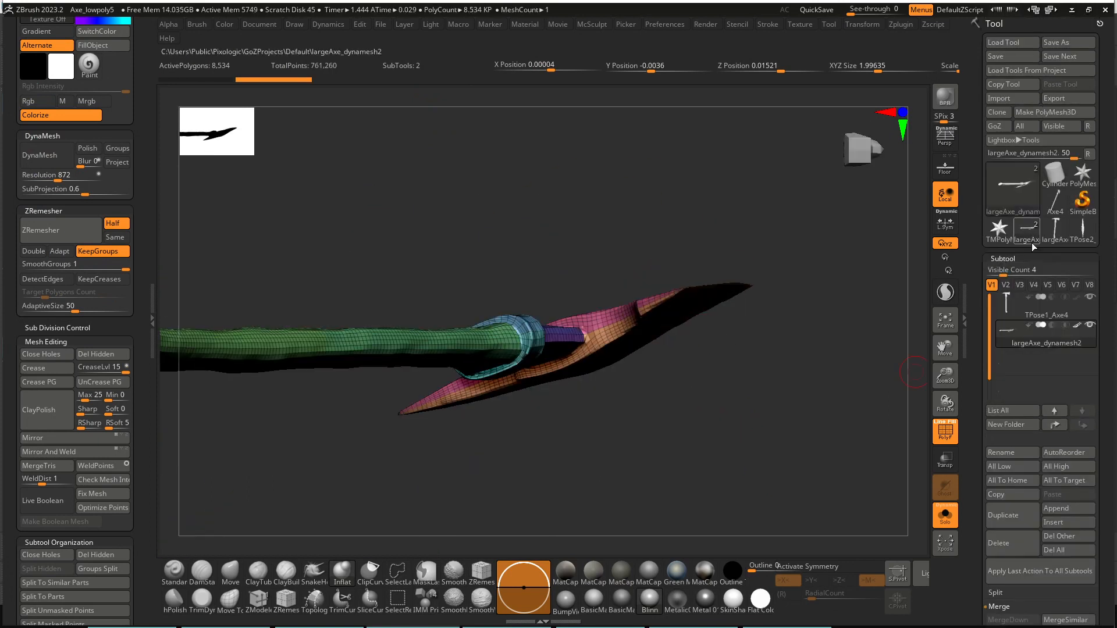
pyautogui.moveTo(843, 442); pyautogui.dragTo(756, 448)
pyautogui.moveTo(814, 273); pyautogui.dragTo(773, 274)
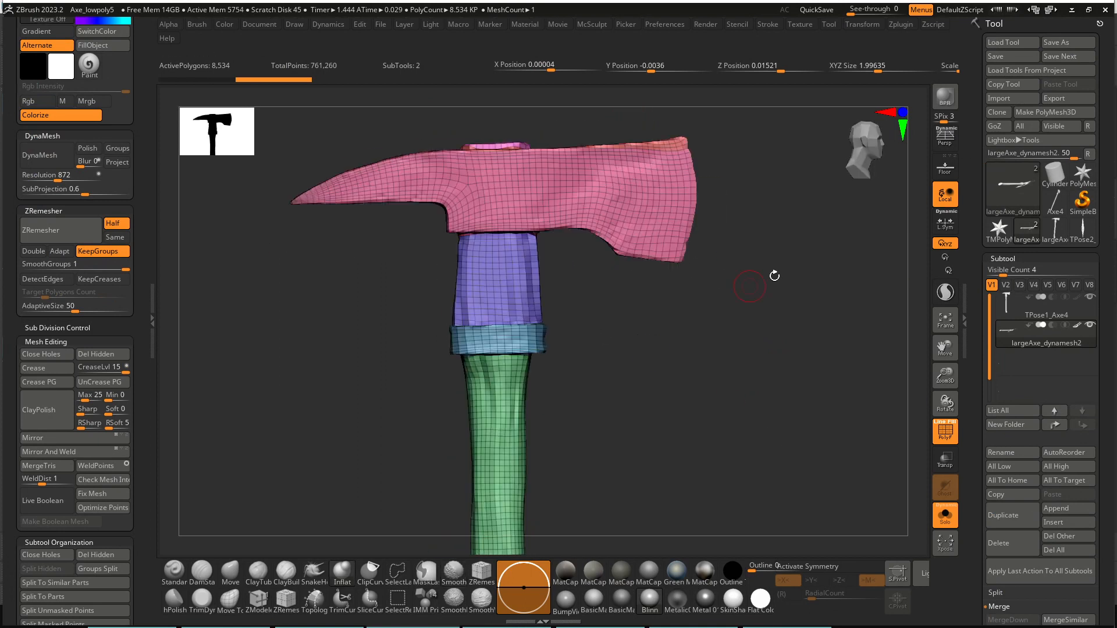
# Export the low-poly largeAxe_dynamesh2 as LP_Axe.obj to the DATA (D:) drive
pyautogui.click(1052, 99)
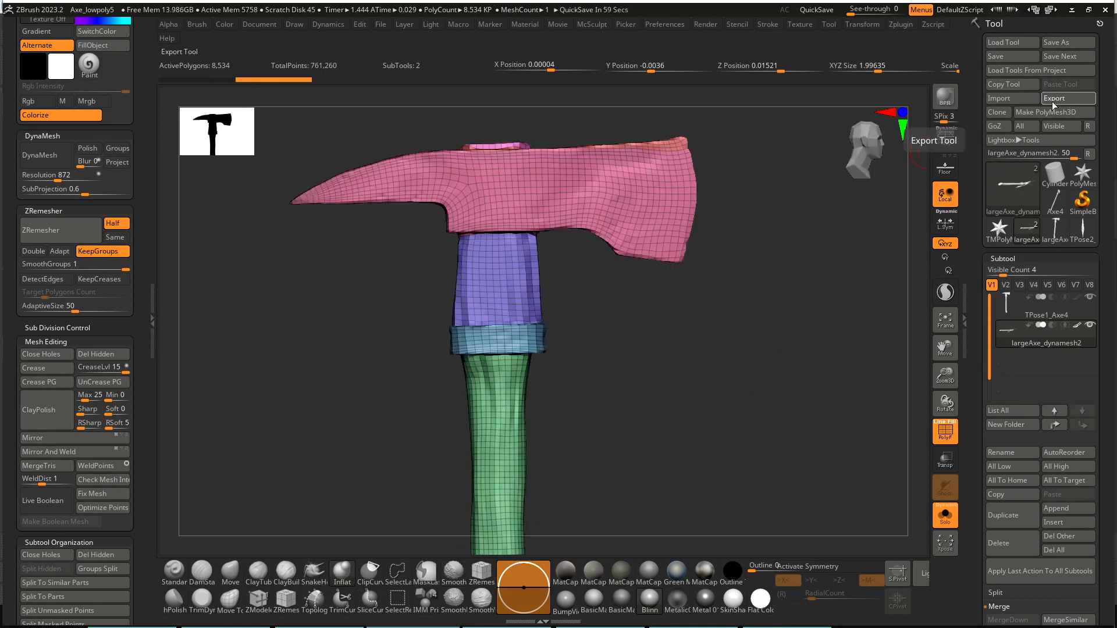
pyautogui.click(50, 198)
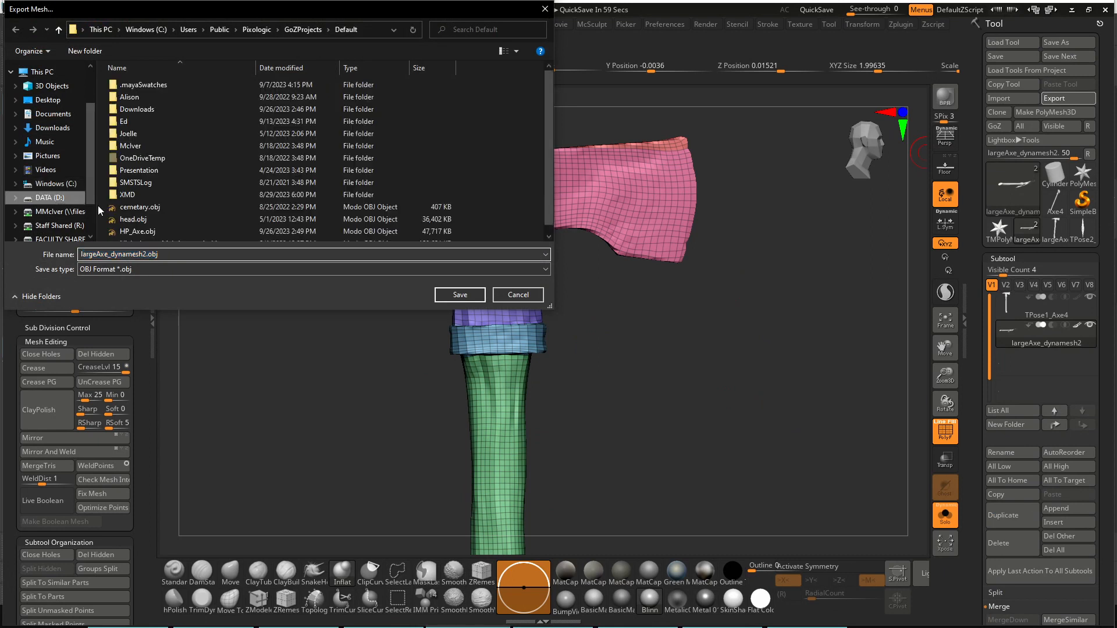
pyautogui.scroll(-2, 169, 209)
pyautogui.click(168, 222)
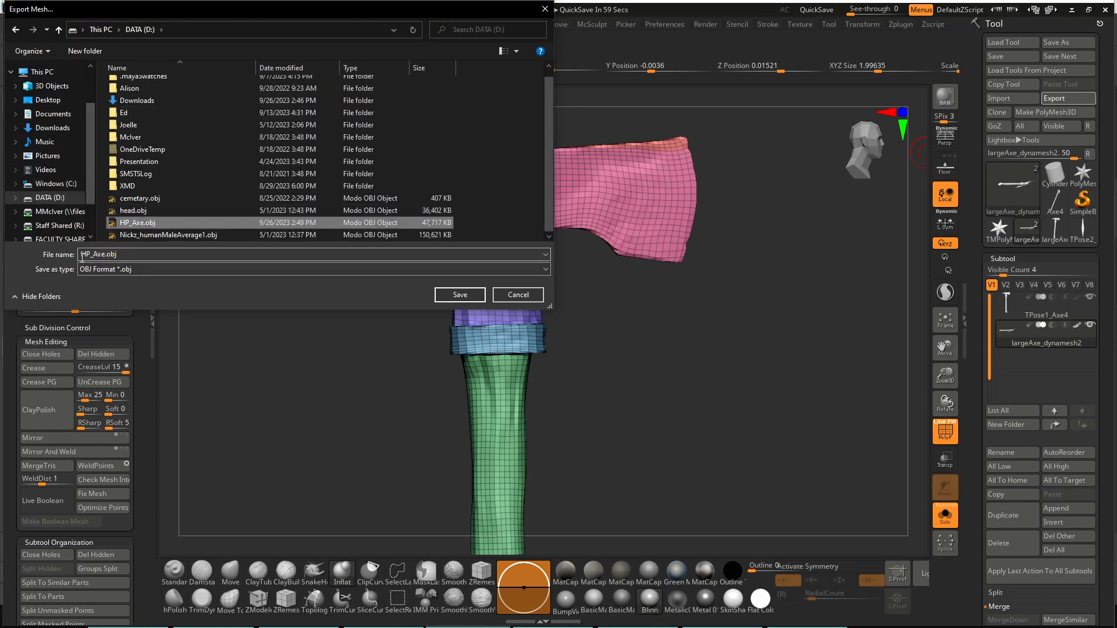
pyautogui.click(85, 254)
pyautogui.click(85, 254)
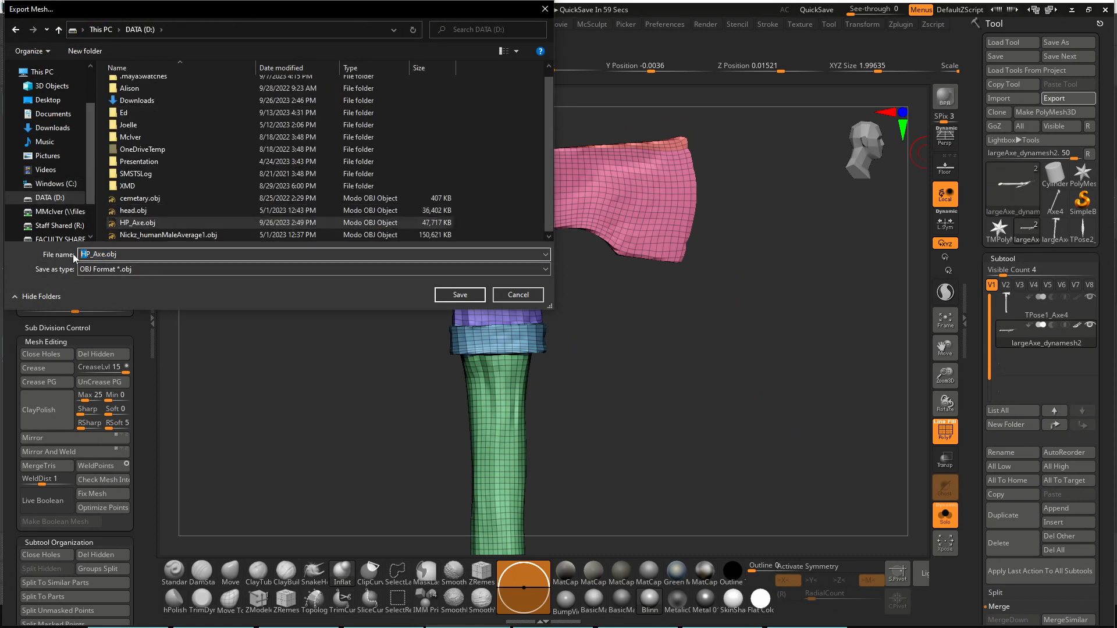
pyautogui.press('BackSpace')
pyautogui.write('L')
pyautogui.click(457, 295)
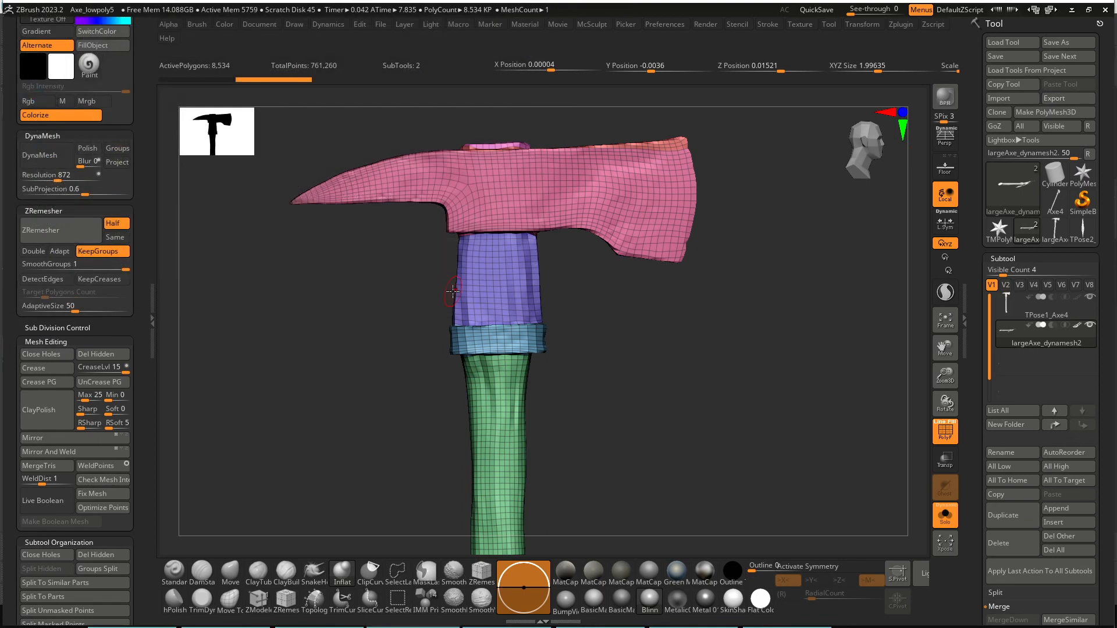
# Launch Adobe Substance 3D Painter
pyautogui.press('super')
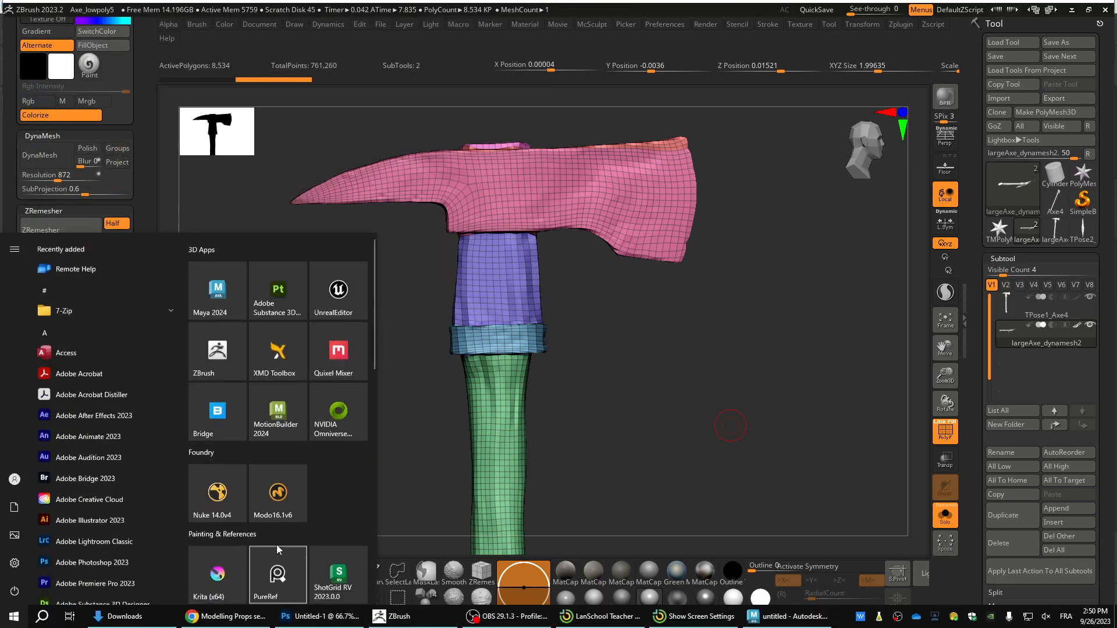
pyautogui.write('substa')
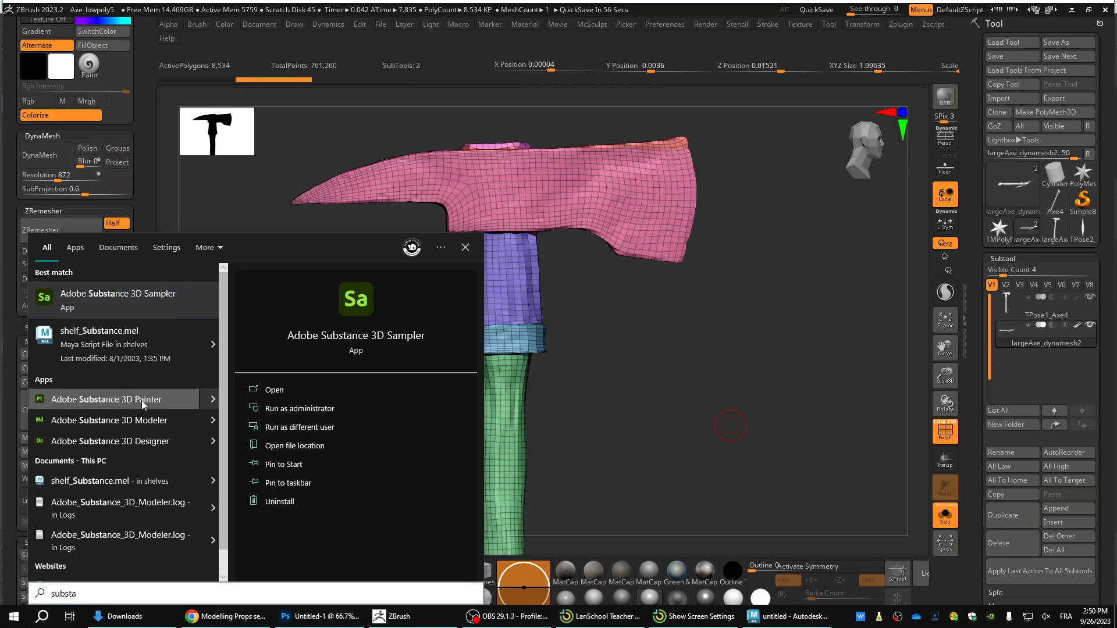
pyautogui.click(142, 400)
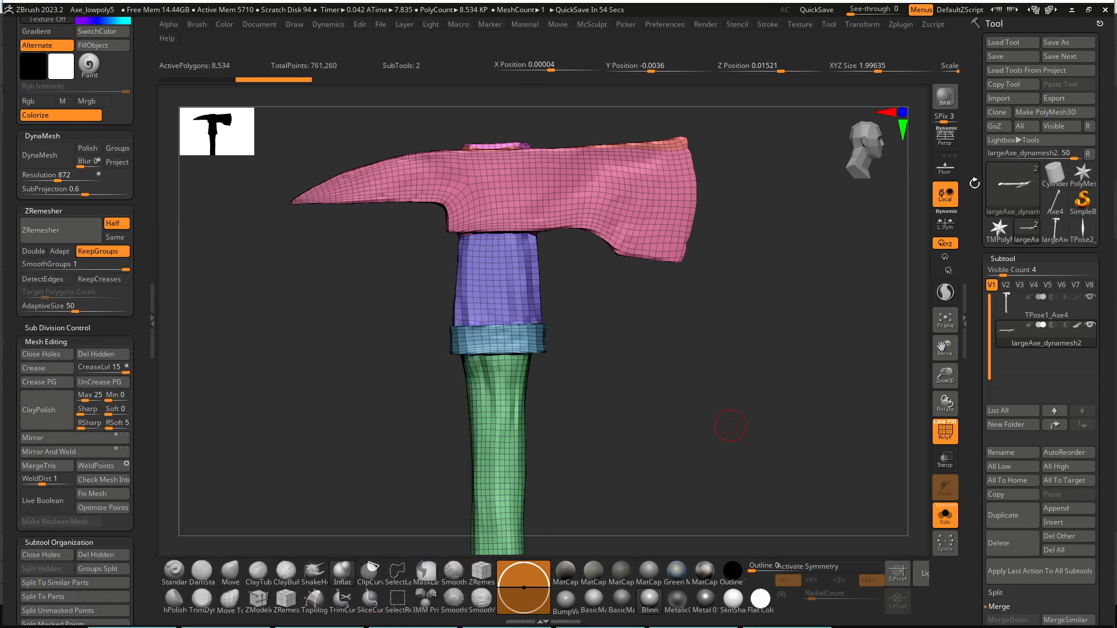
pyautogui.hotkey('alt', 'Tab')
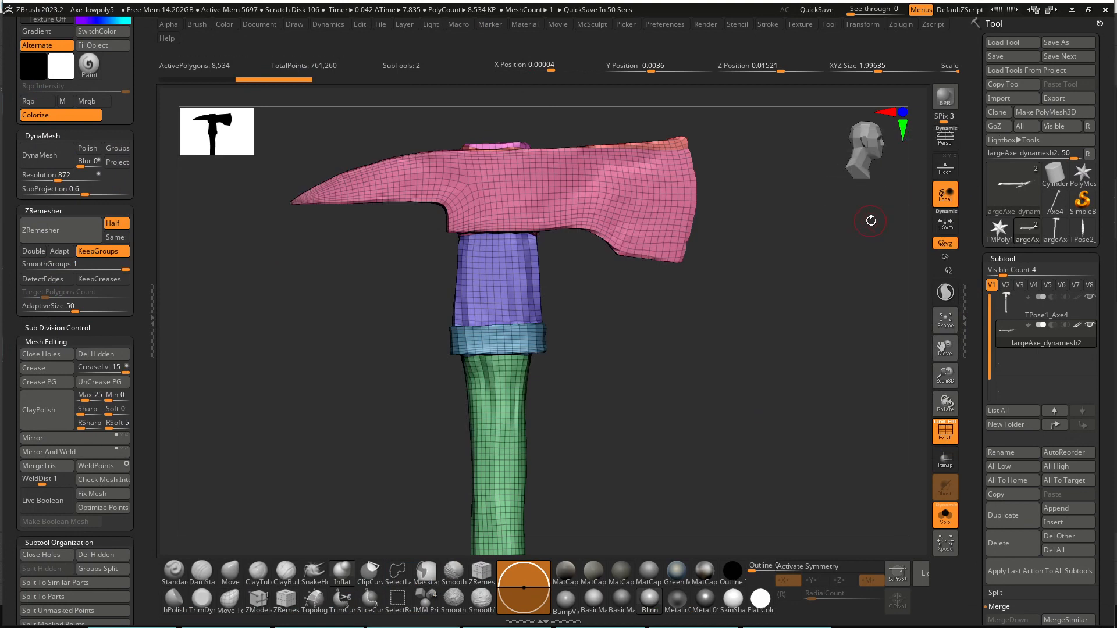
pyautogui.moveTo(870, 221); pyautogui.dragTo(855, 224)
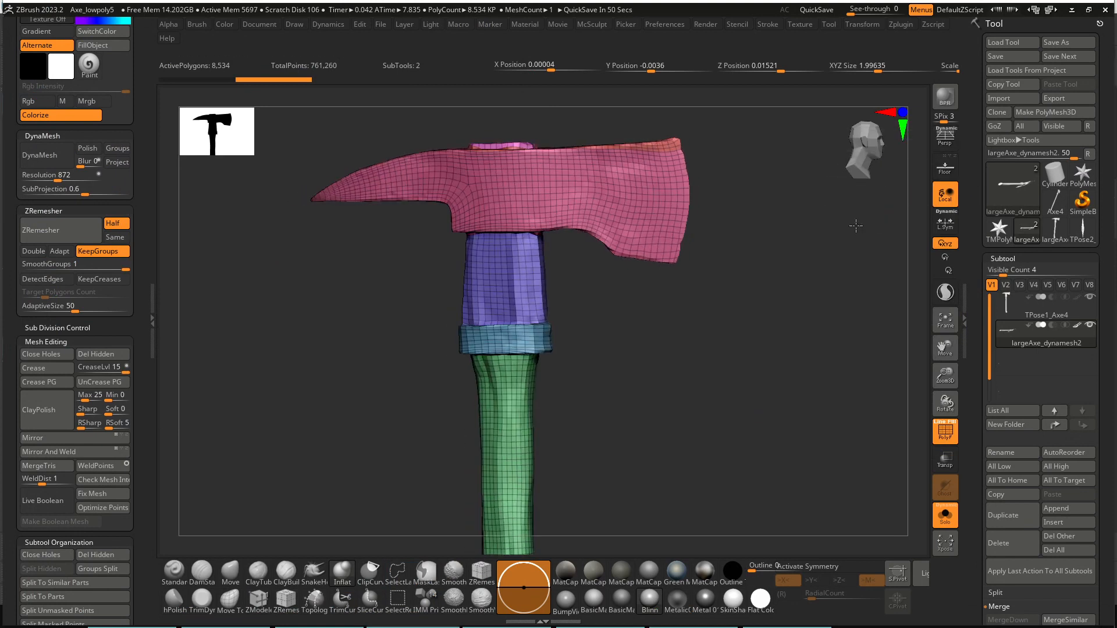
pyautogui.click(997, 127)
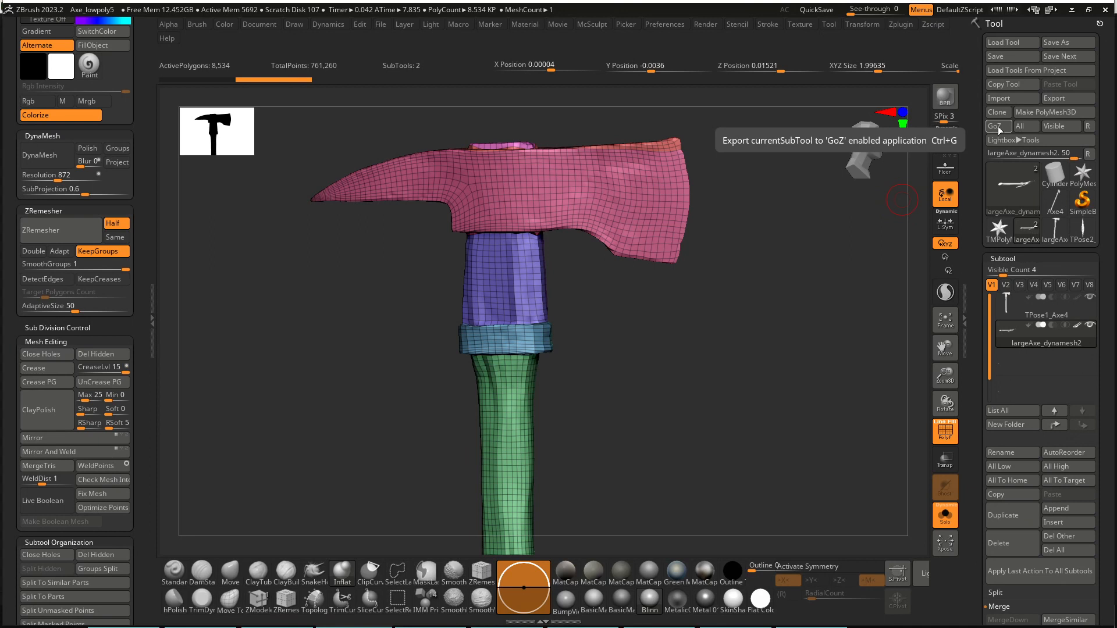
# Switch to Adobe Substance 3D Painter and dismiss its welcome and home screens
pyautogui.hotkey('alt', 'Tab')
pyautogui.press('Tab')
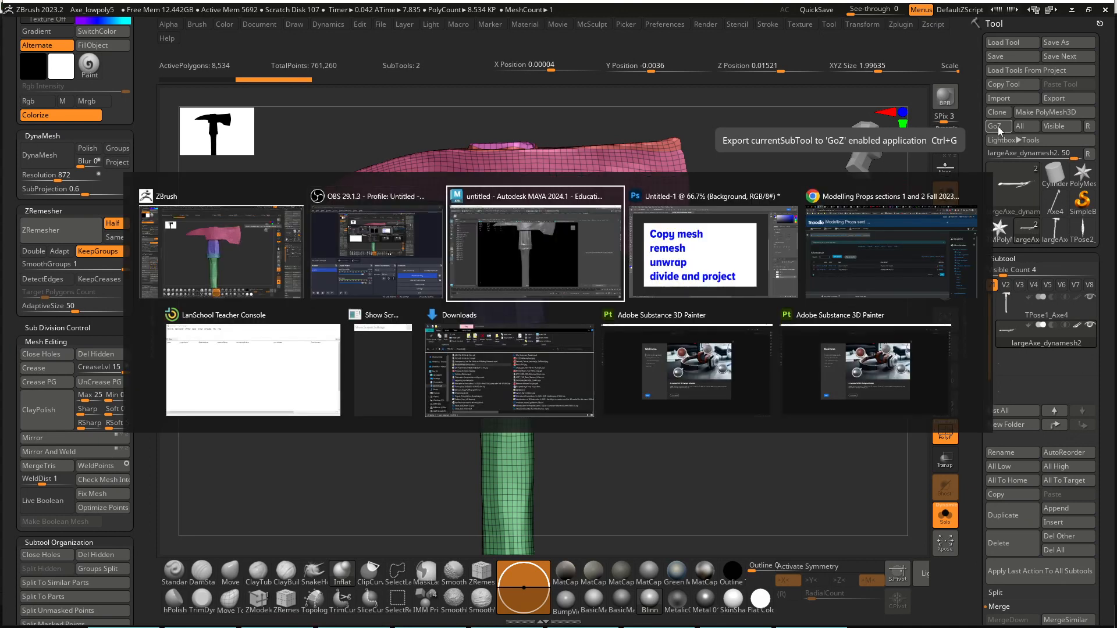
pyautogui.press('Tab')
pyautogui.press('Tab')
pyautogui.press('Tab')
pyautogui.press('Tab')
pyautogui.press('Tab')
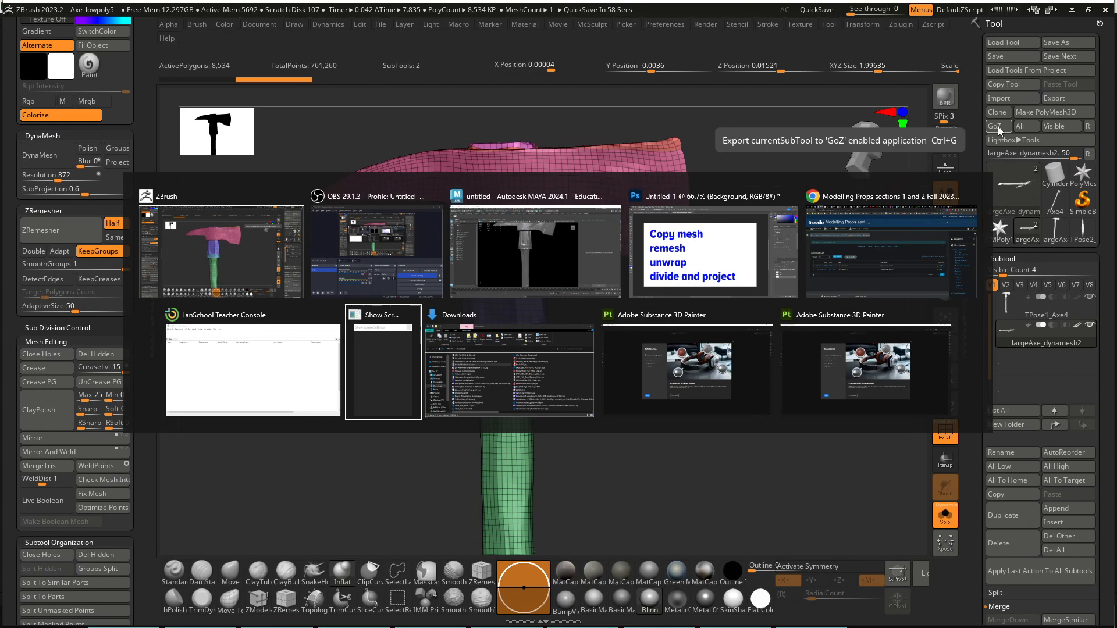
pyautogui.press('Tab')
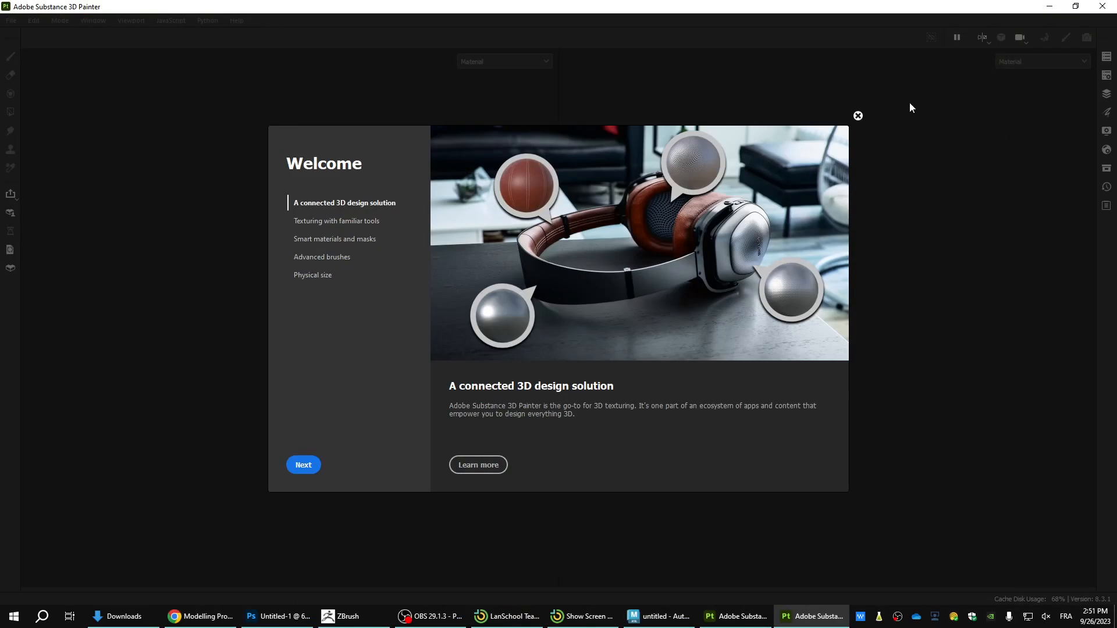
pyautogui.click(858, 116)
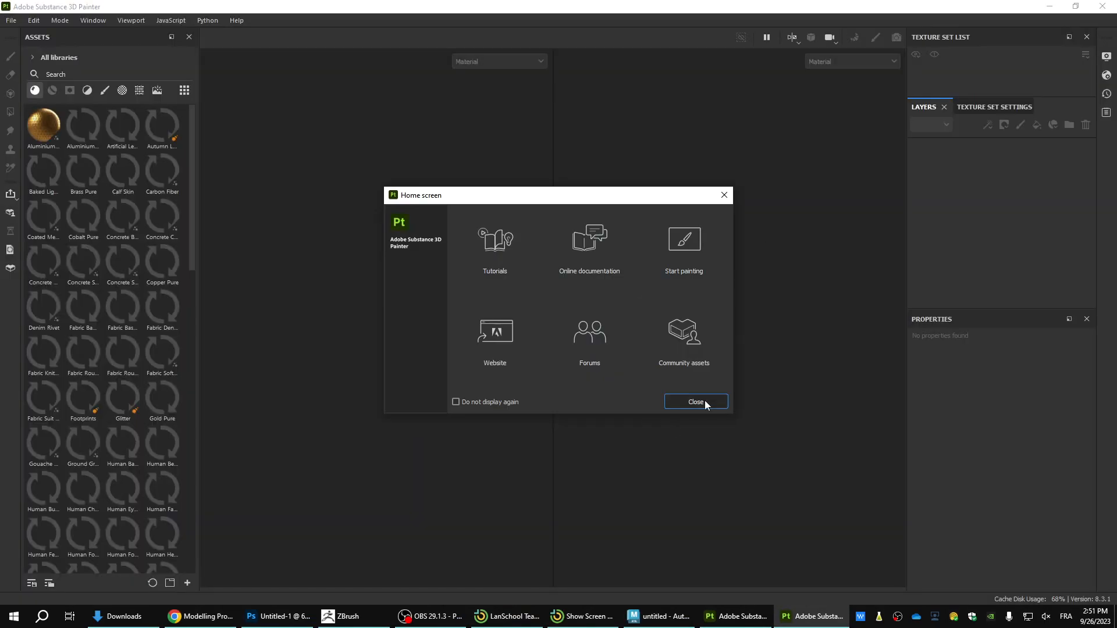
pyautogui.click(674, 400)
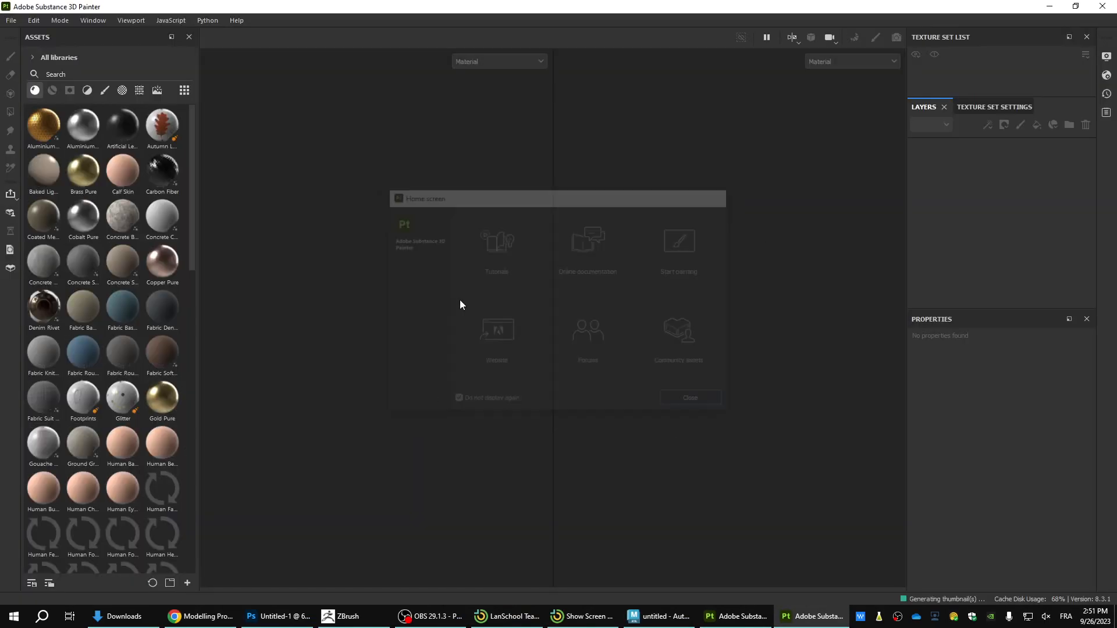
# Start a new project with the PBR - Specular Glossiness template and a document resolution of 4096
pyautogui.click(11, 21)
pyautogui.click(74, 37)
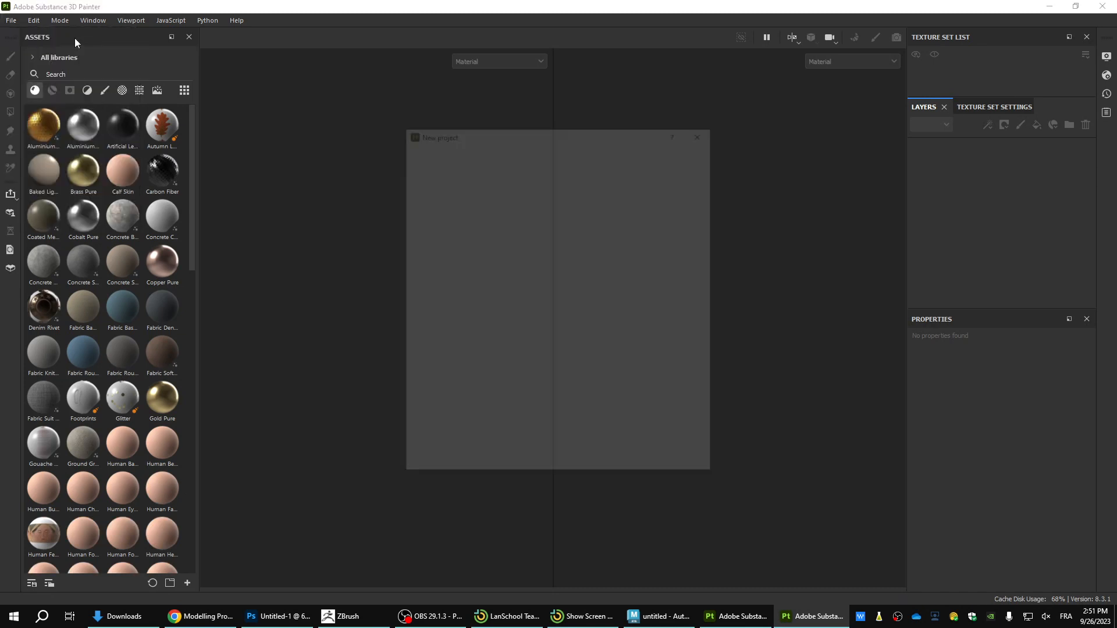
pyautogui.click(692, 157)
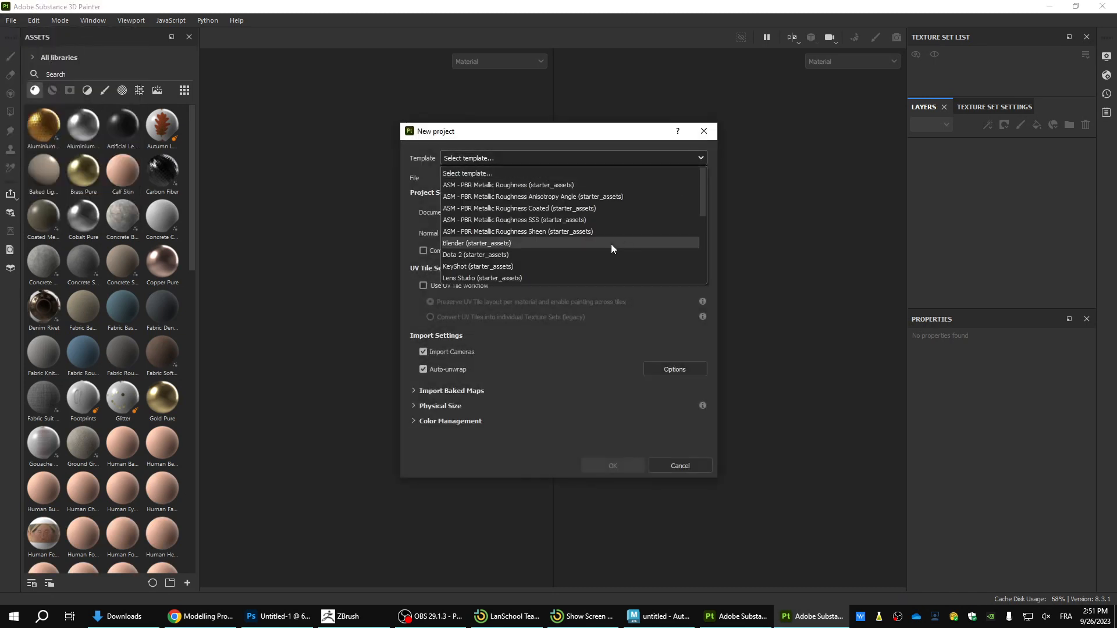
pyautogui.scroll(-5, 609, 245)
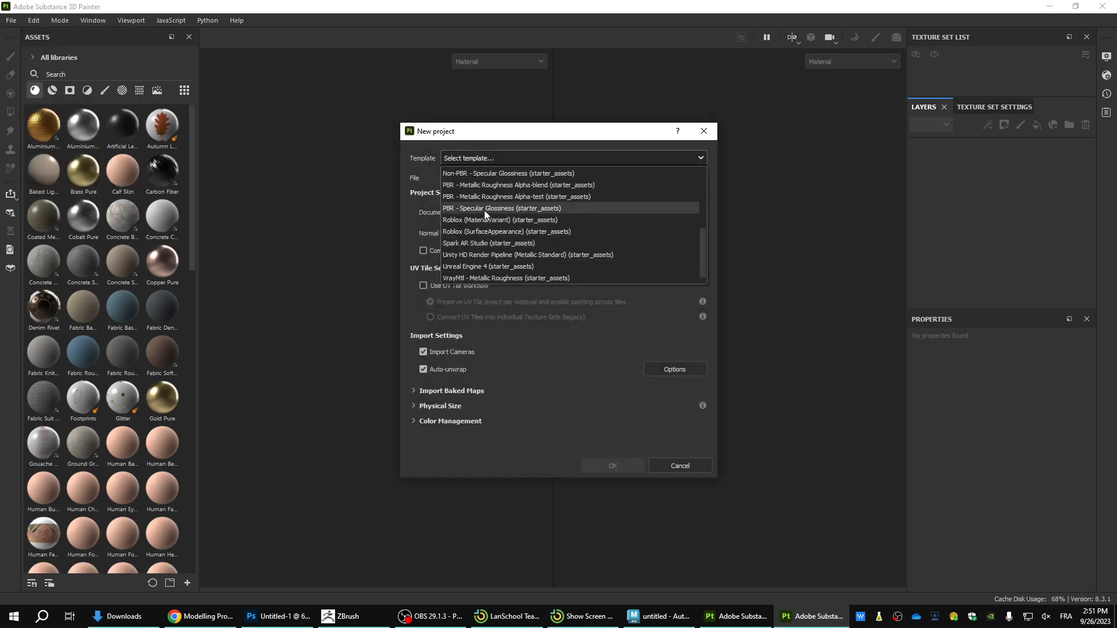
pyautogui.click(515, 209)
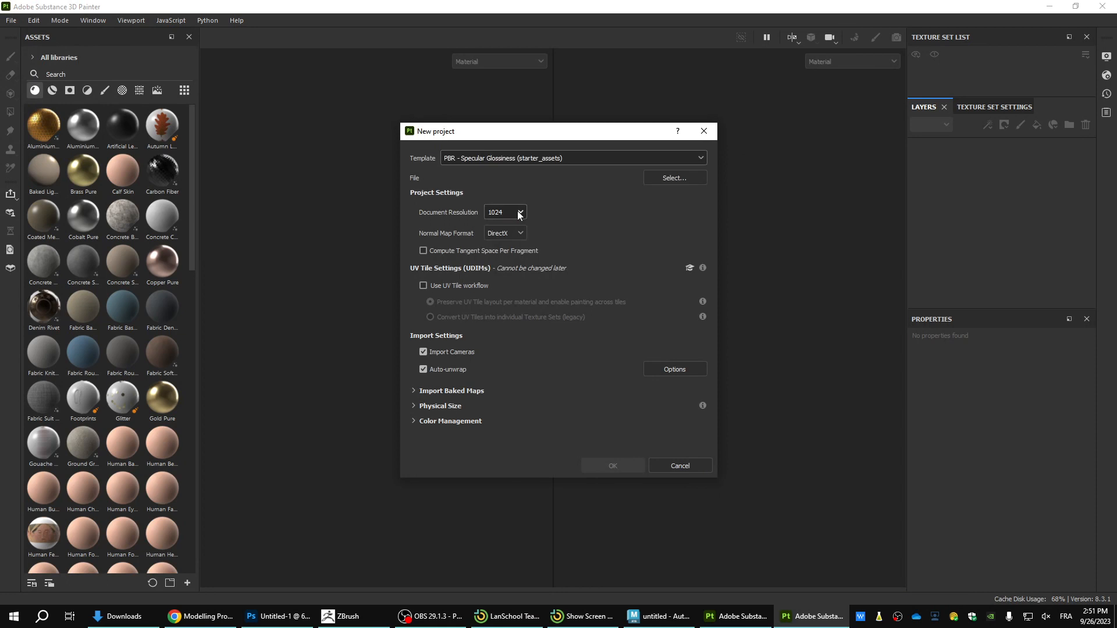
pyautogui.click(520, 213)
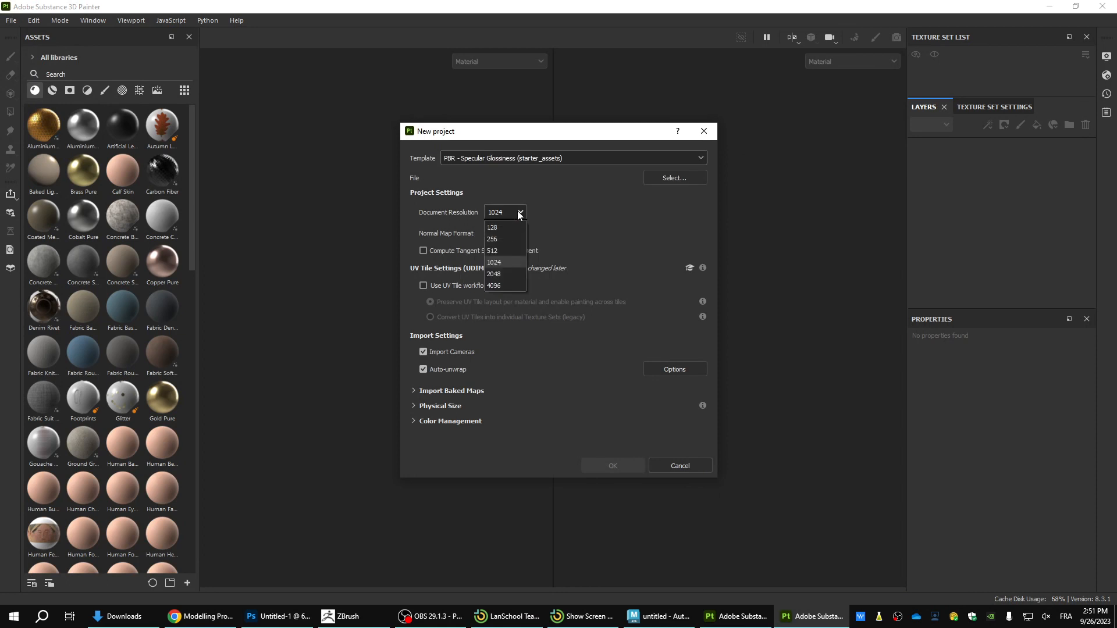
pyautogui.click(504, 283)
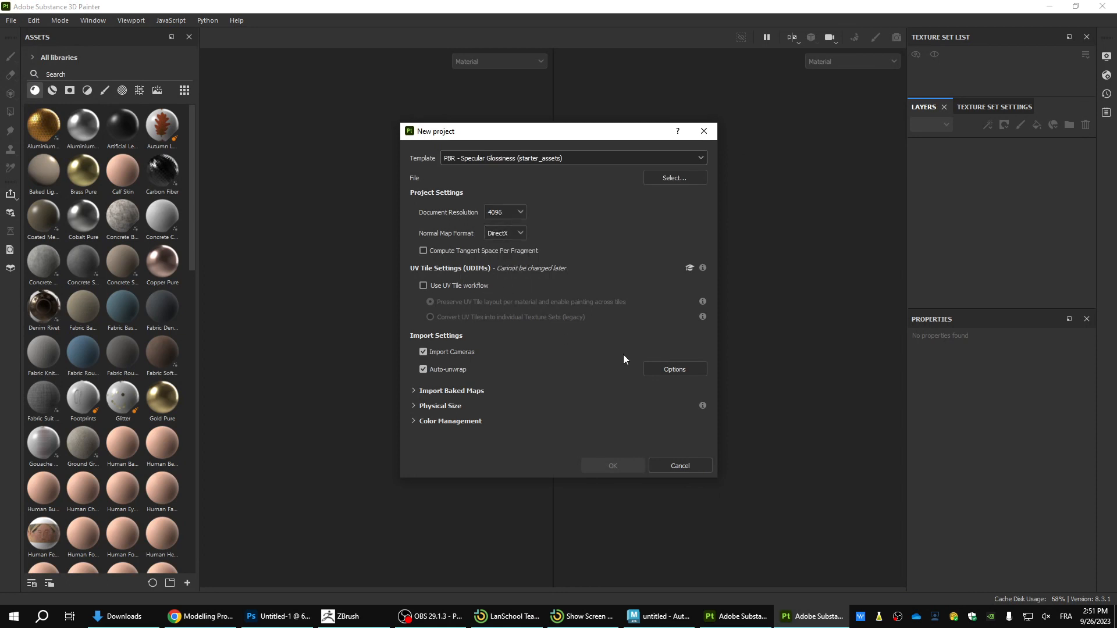
pyautogui.click(466, 390)
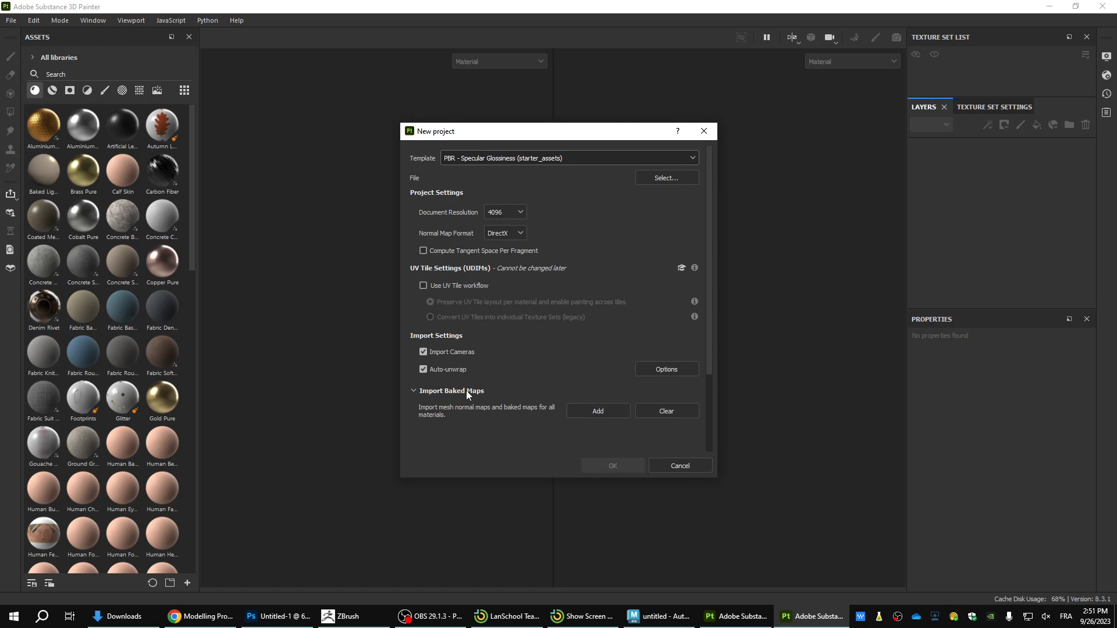
pyautogui.click(466, 390)
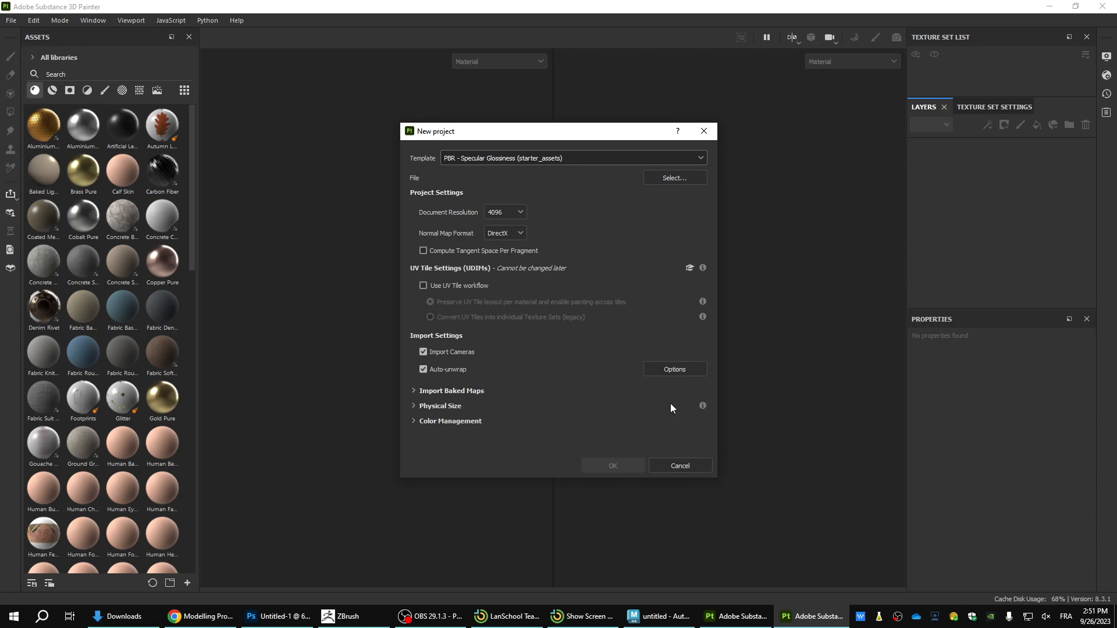
# Load LP_Axe.obj from the DATA (D:) drive as the project mesh and create the project
pyautogui.click(674, 178)
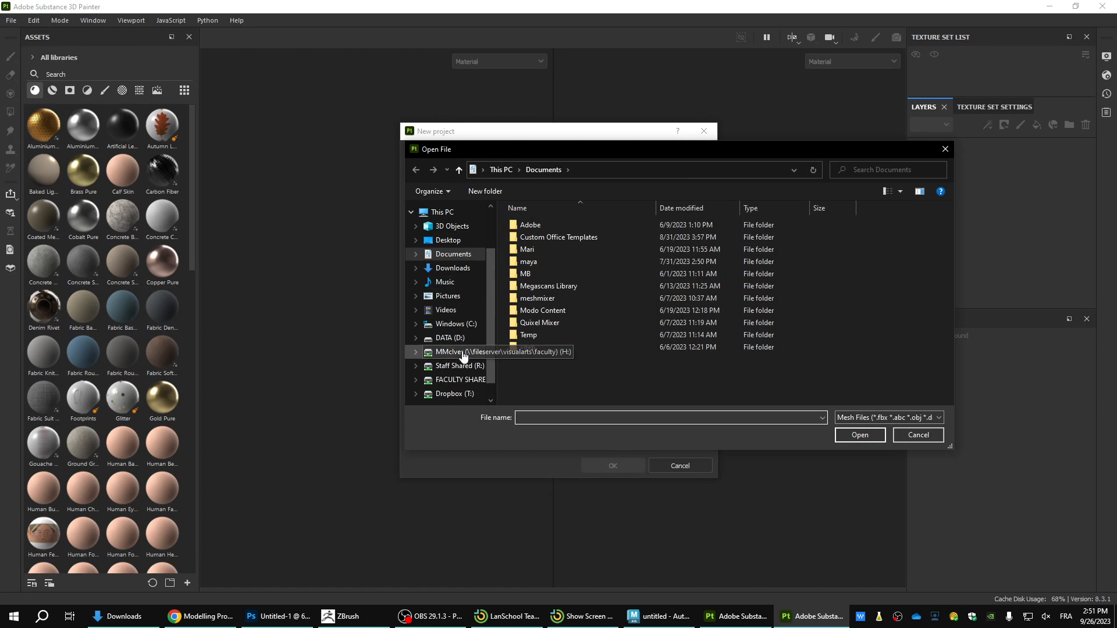
pyautogui.click(450, 338)
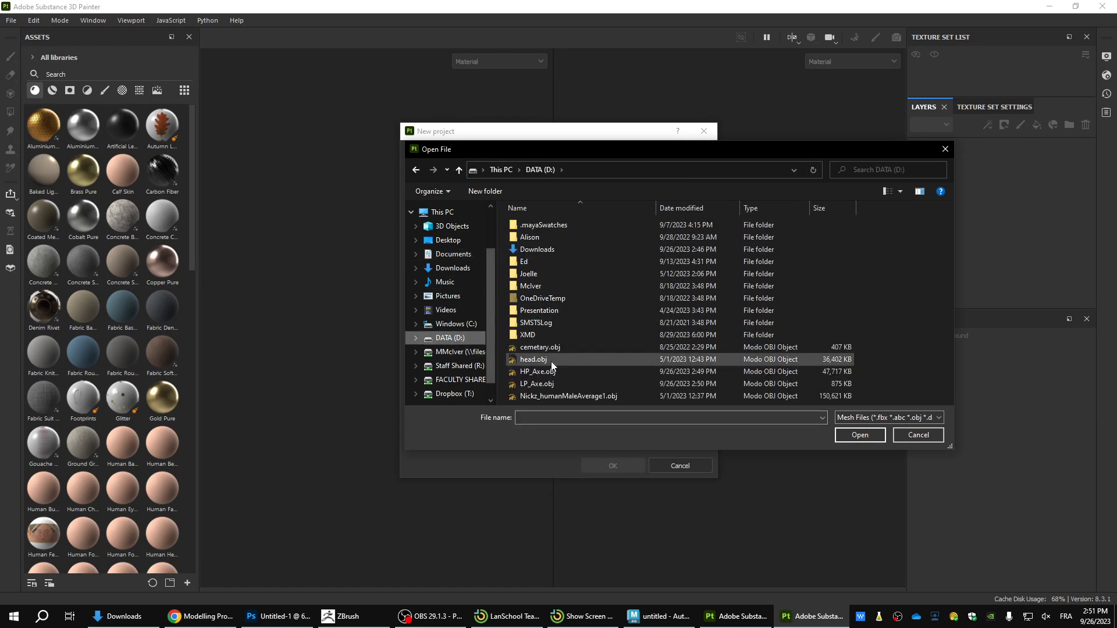
pyautogui.doubleClick(532, 384)
pyautogui.click(627, 468)
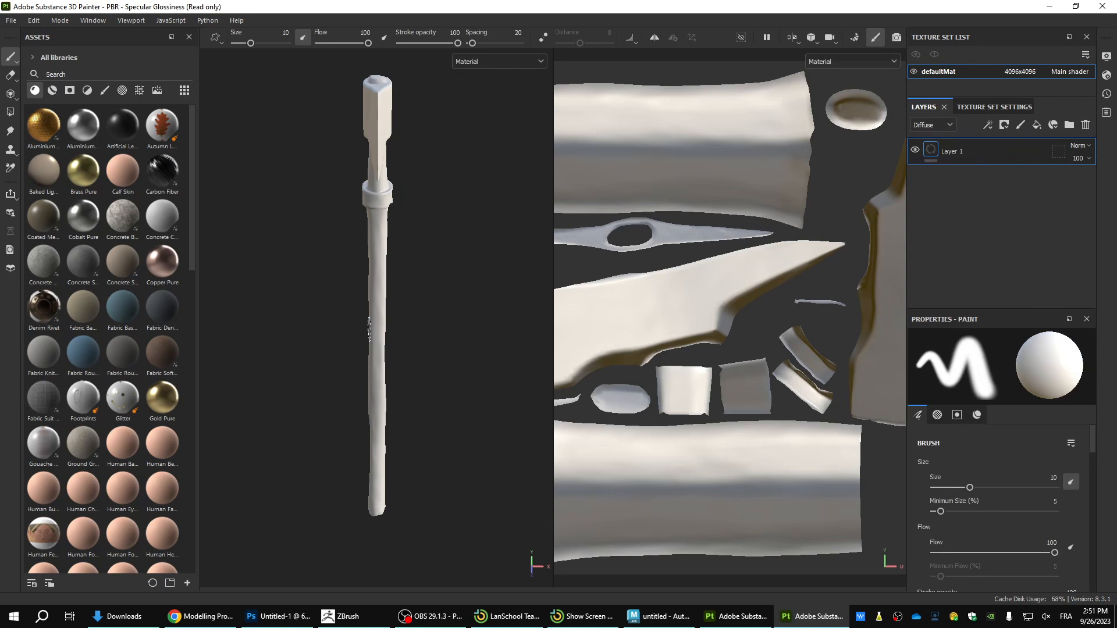
# View the axe side-on and examine the defaultMat texture set's general properties, channels and mesh map options
pyautogui.rightClick(439, 320)
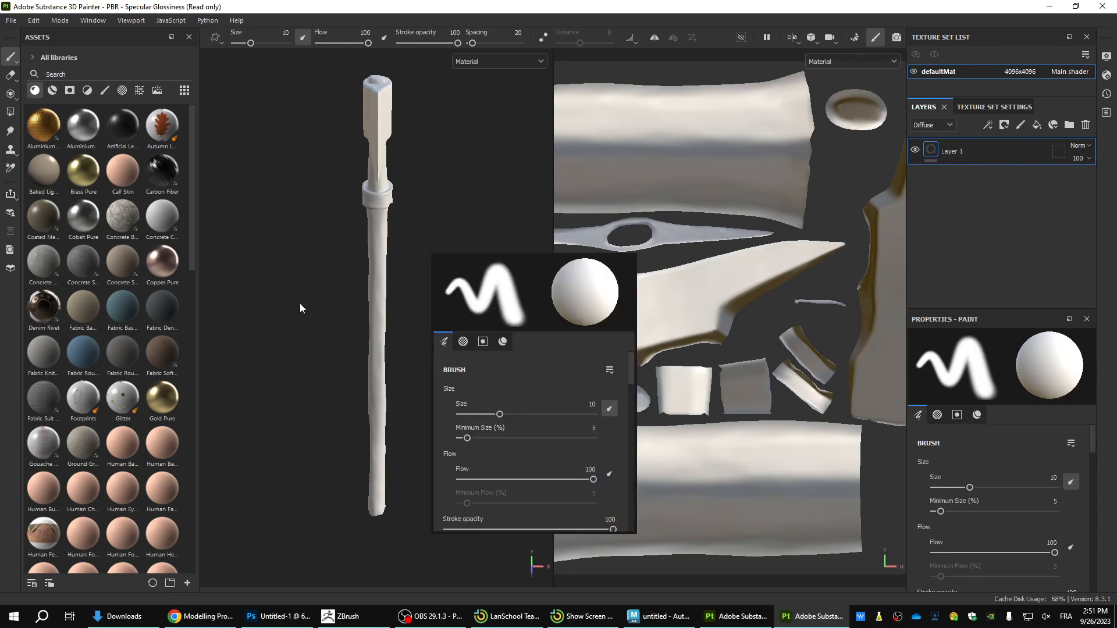
pyautogui.keyDown('alt'); pyautogui.moveTo(450, 259); pyautogui.dragTo(319, 263); pyautogui.keyUp('alt')
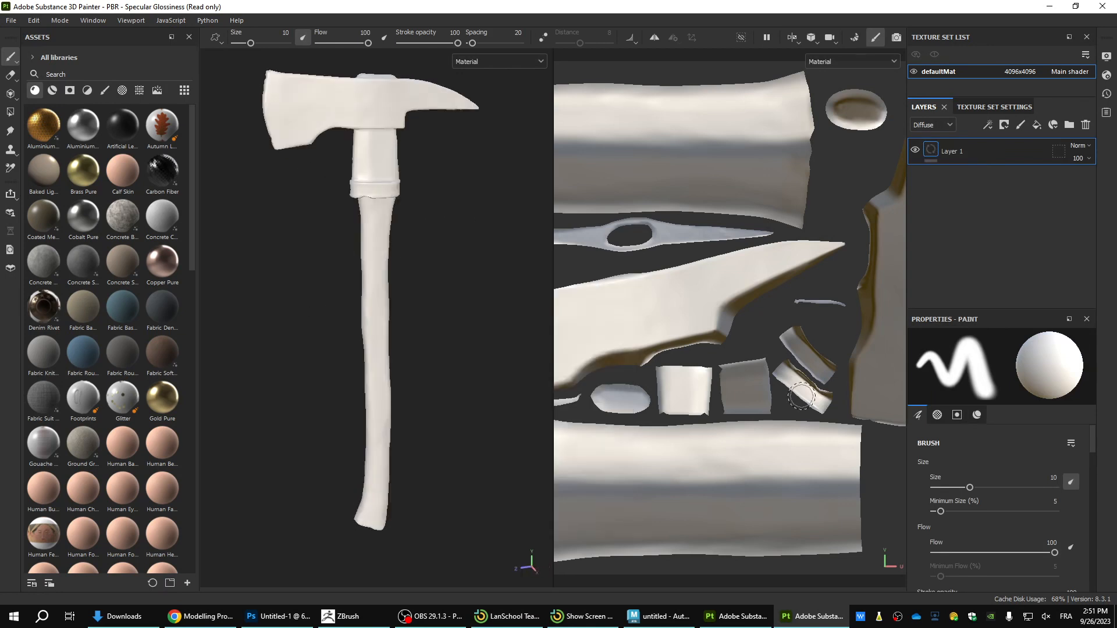
pyautogui.click(997, 107)
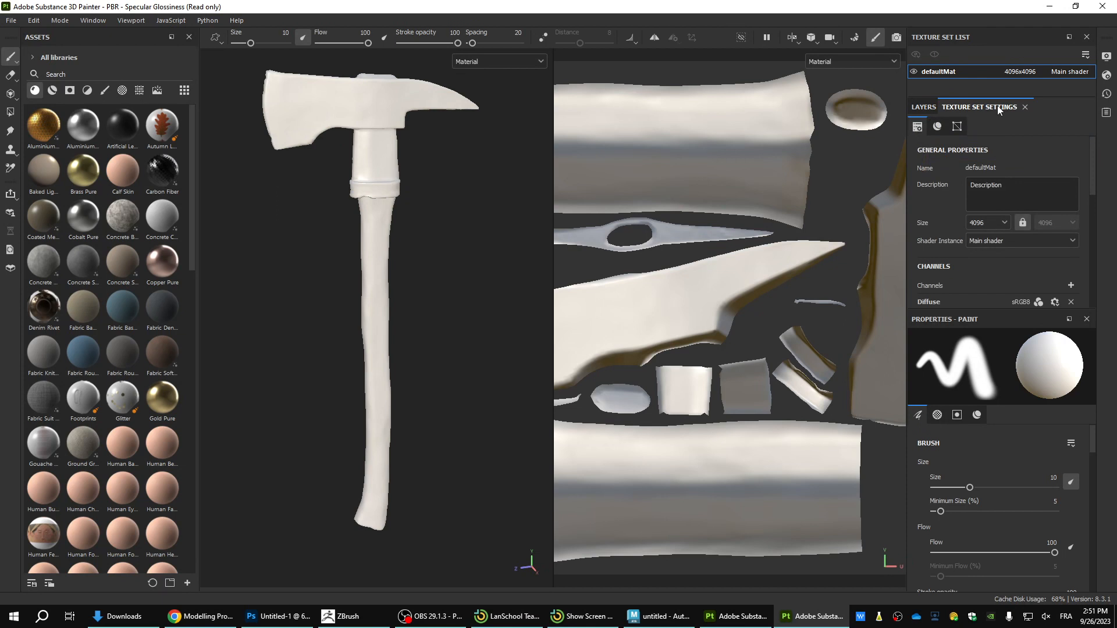
pyautogui.scroll(-9, 1008, 291)
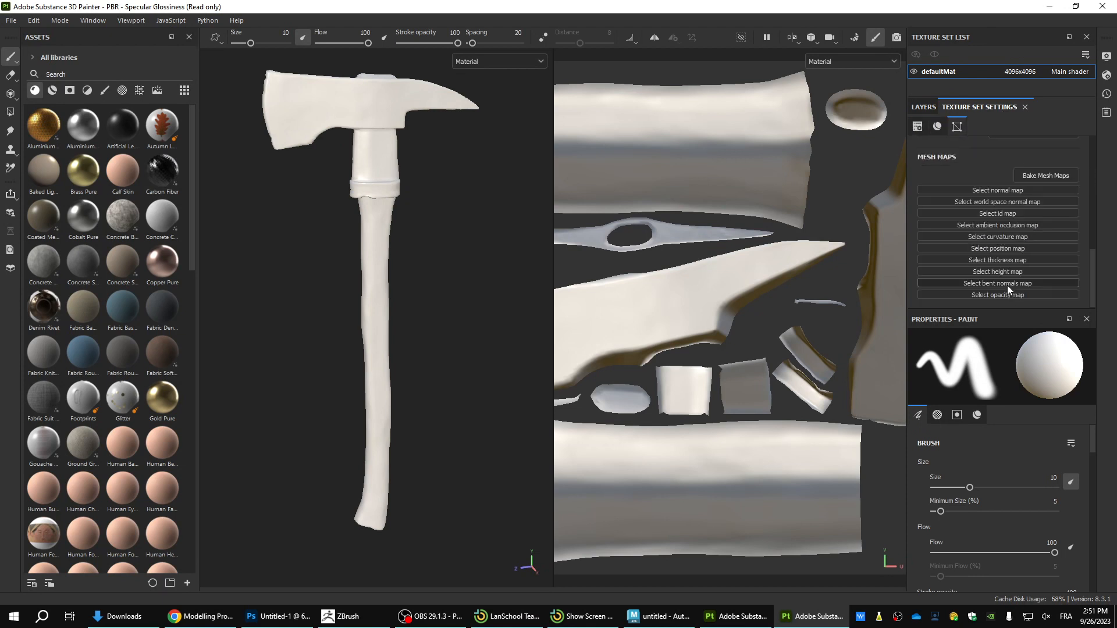
pyautogui.scroll(4, 996, 188)
pyautogui.scroll(5, 988, 175)
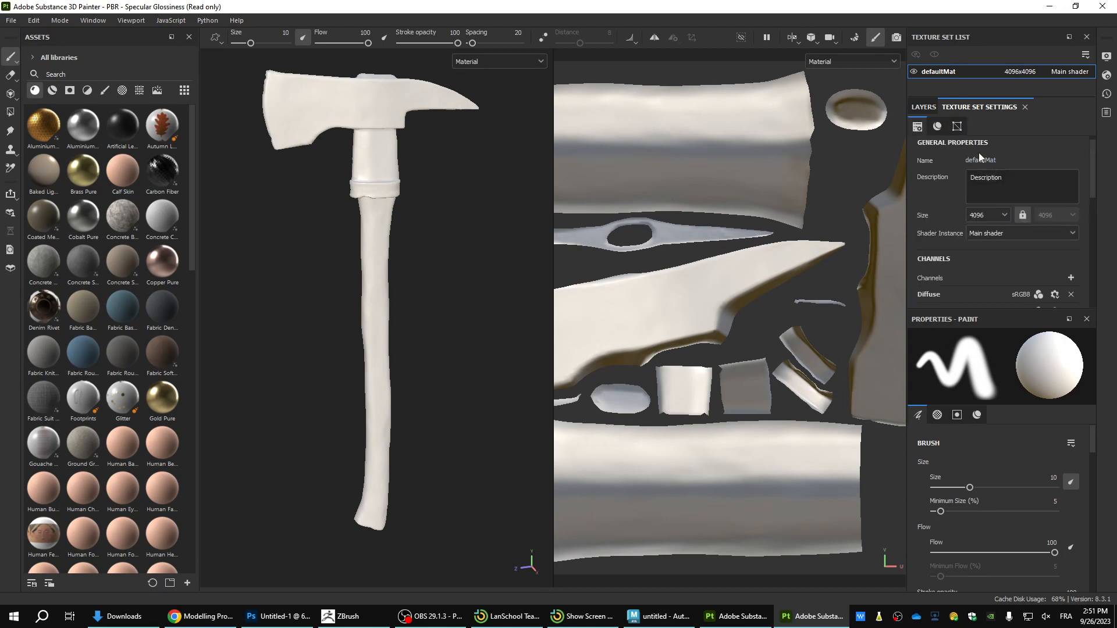
pyautogui.scroll(-5, 985, 176)
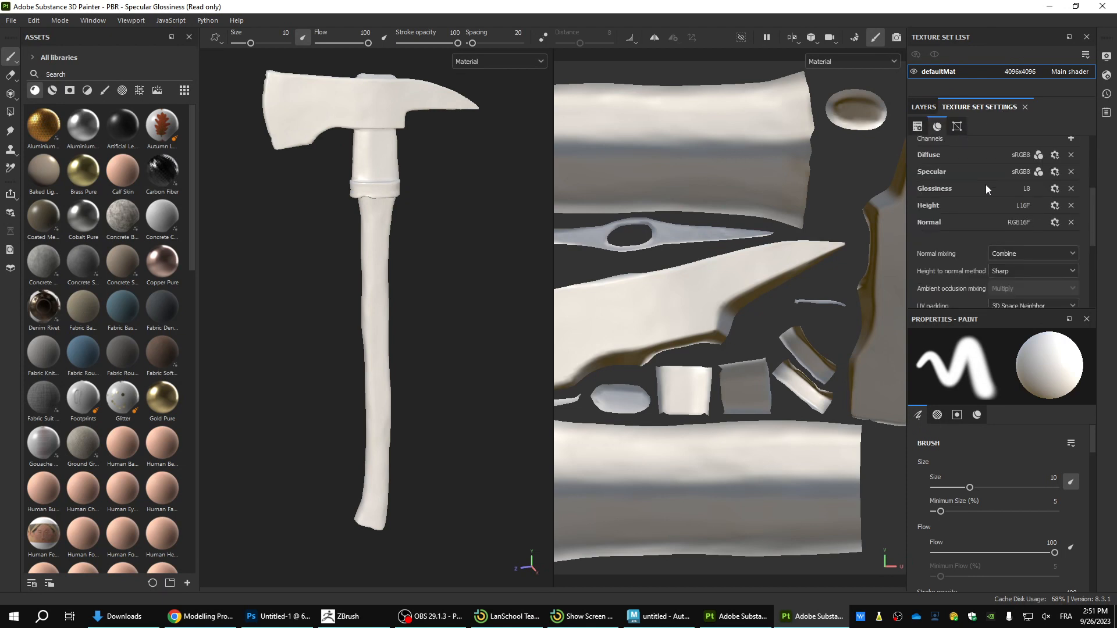
pyautogui.scroll(-2, 1004, 238)
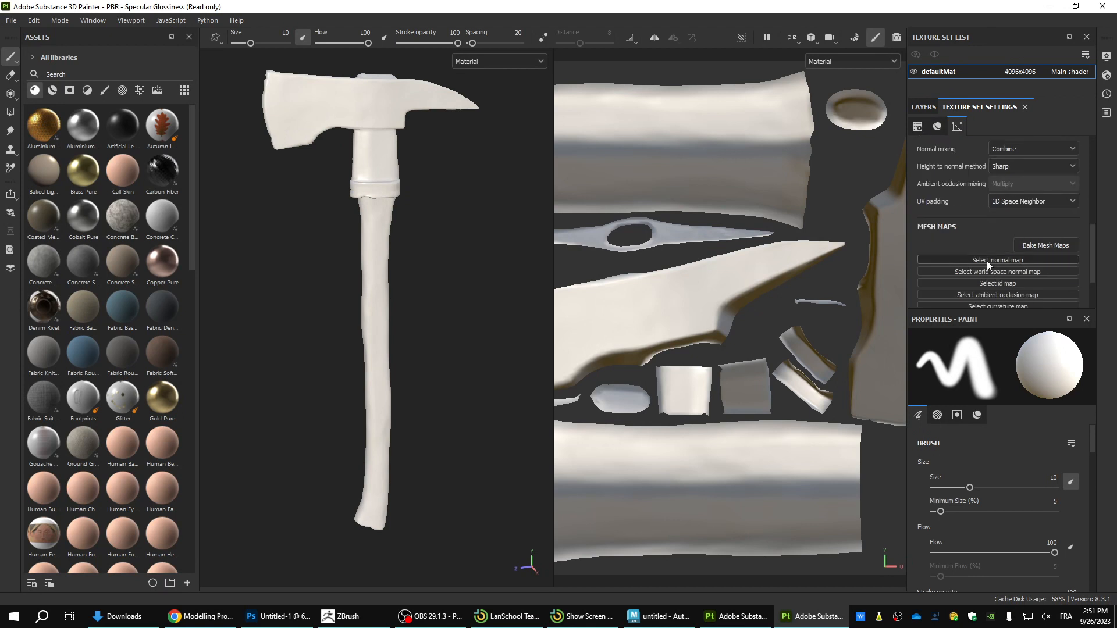
pyautogui.click(987, 260)
pyautogui.click(986, 231)
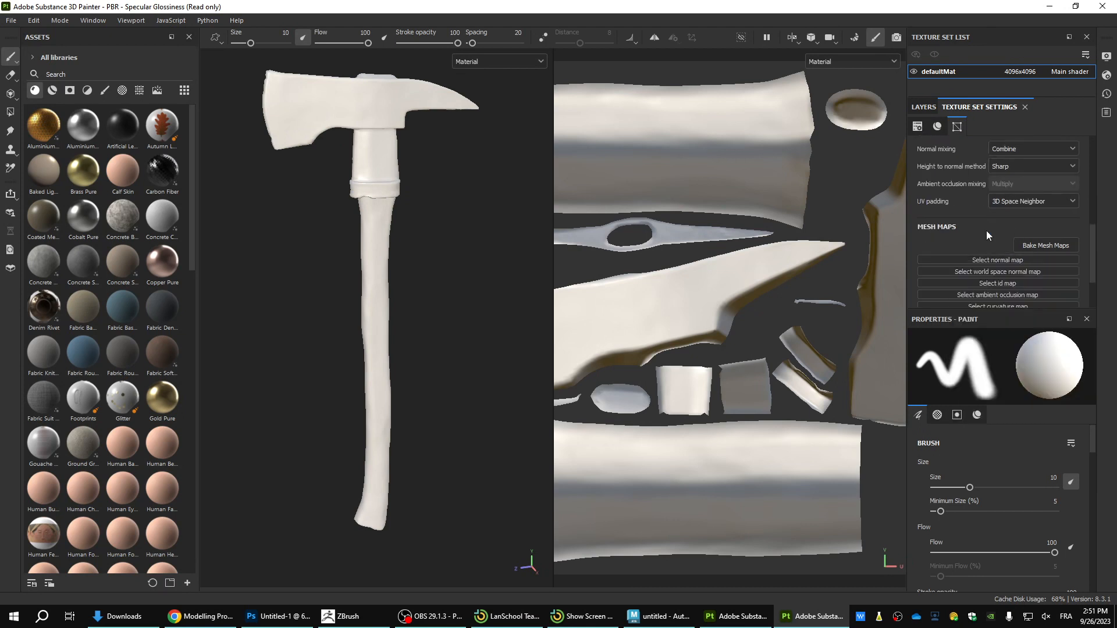
# Open the mesh map baking setup and leave only the Normal map enabled among the bakers
pyautogui.click(1029, 246)
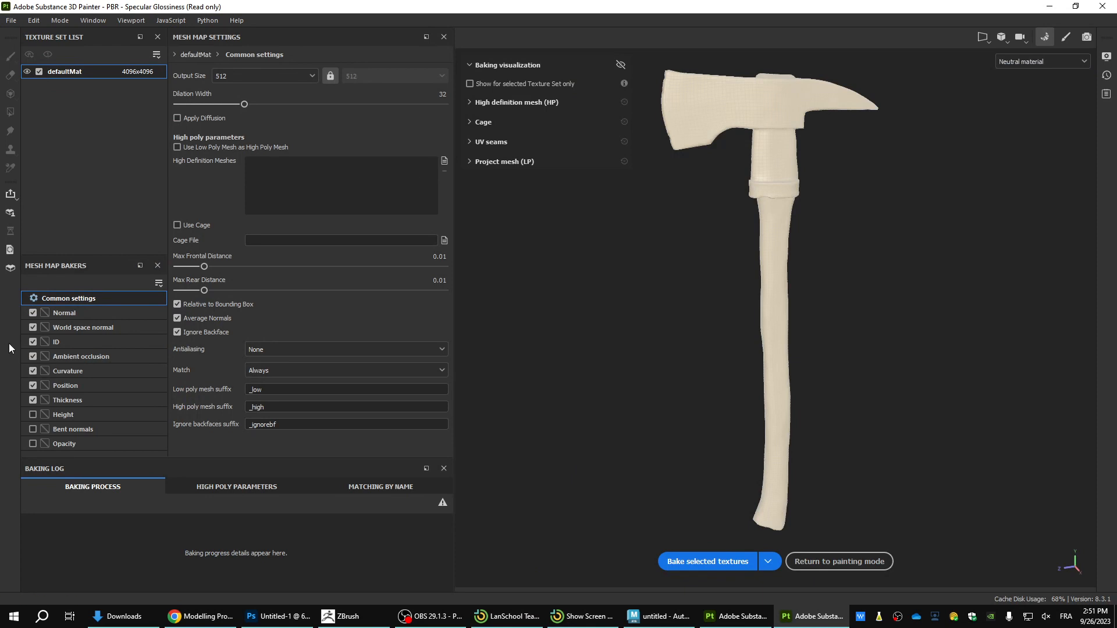
pyautogui.click(32, 326)
pyautogui.click(33, 341)
pyautogui.click(33, 357)
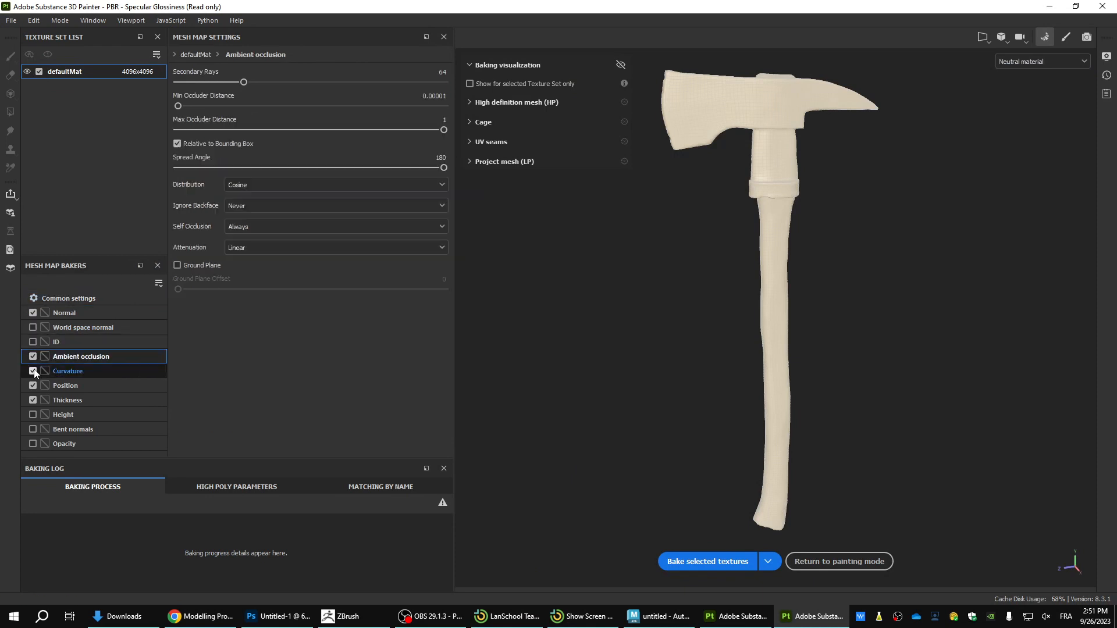
pyautogui.click(33, 357)
pyautogui.click(32, 371)
pyautogui.click(33, 385)
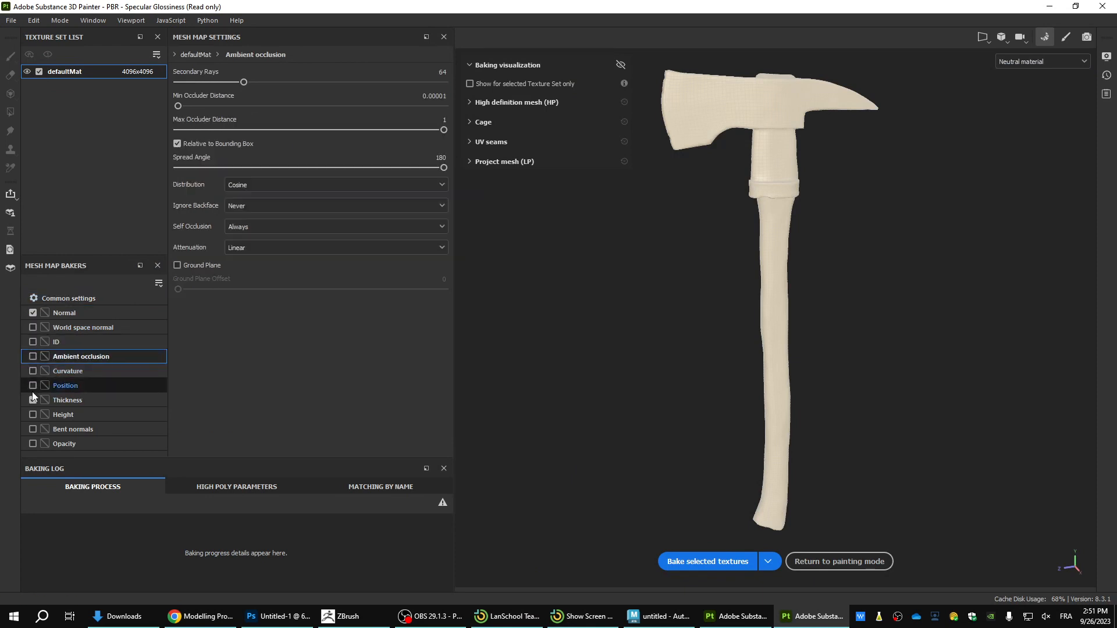
pyautogui.click(32, 400)
pyautogui.click(67, 314)
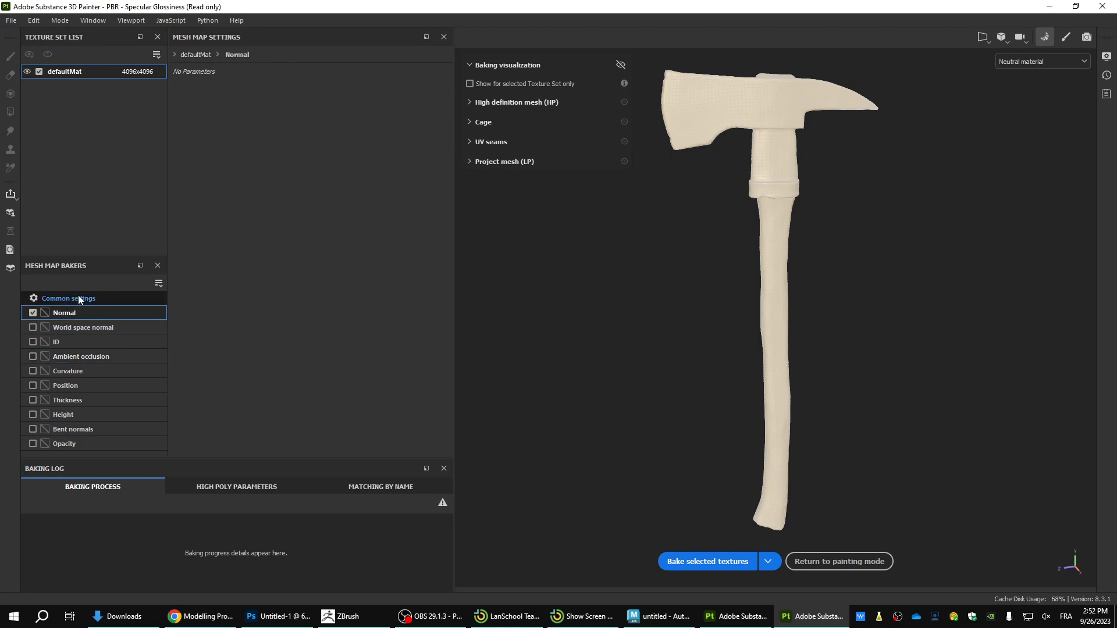
# Set the common bake settings to an output size of 4096 and a dilation width of 16
pyautogui.click(78, 296)
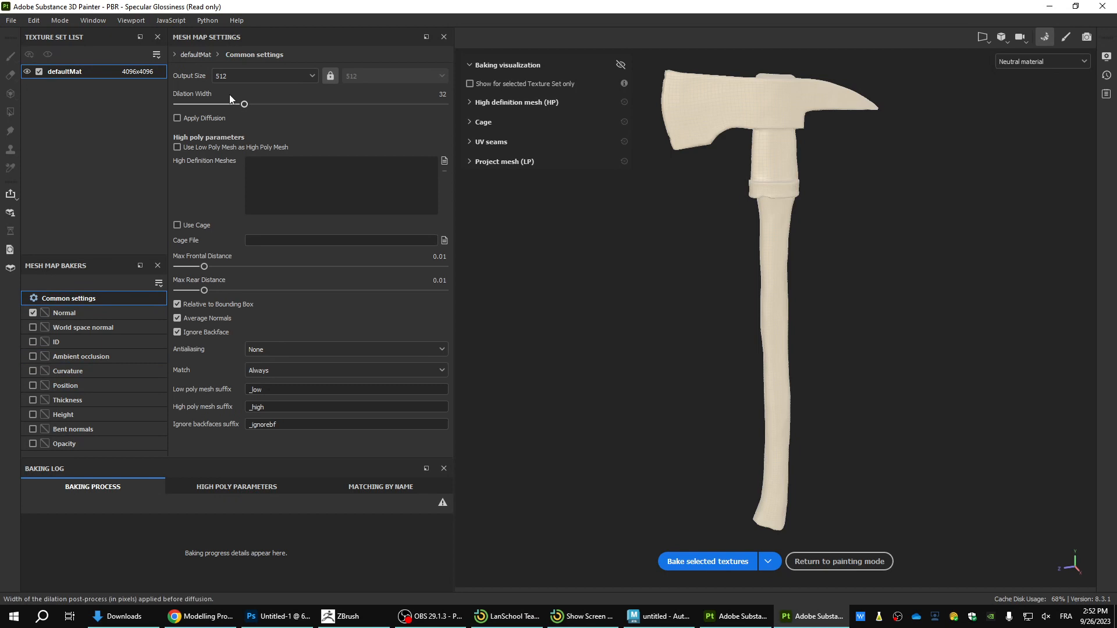
pyautogui.click(252, 75)
pyautogui.click(252, 172)
pyautogui.moveTo(245, 108); pyautogui.dragTo(211, 107)
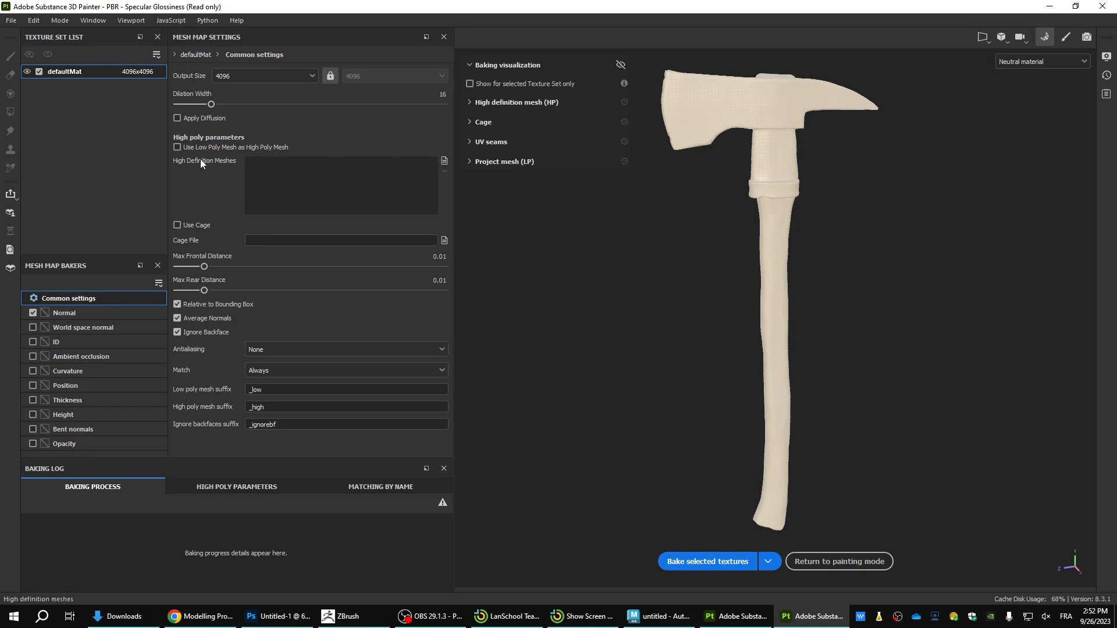
# Load HP_Axe.obj from the DATA (D:) drive as the high definition mesh and bake the selected textures
pyautogui.click(444, 162)
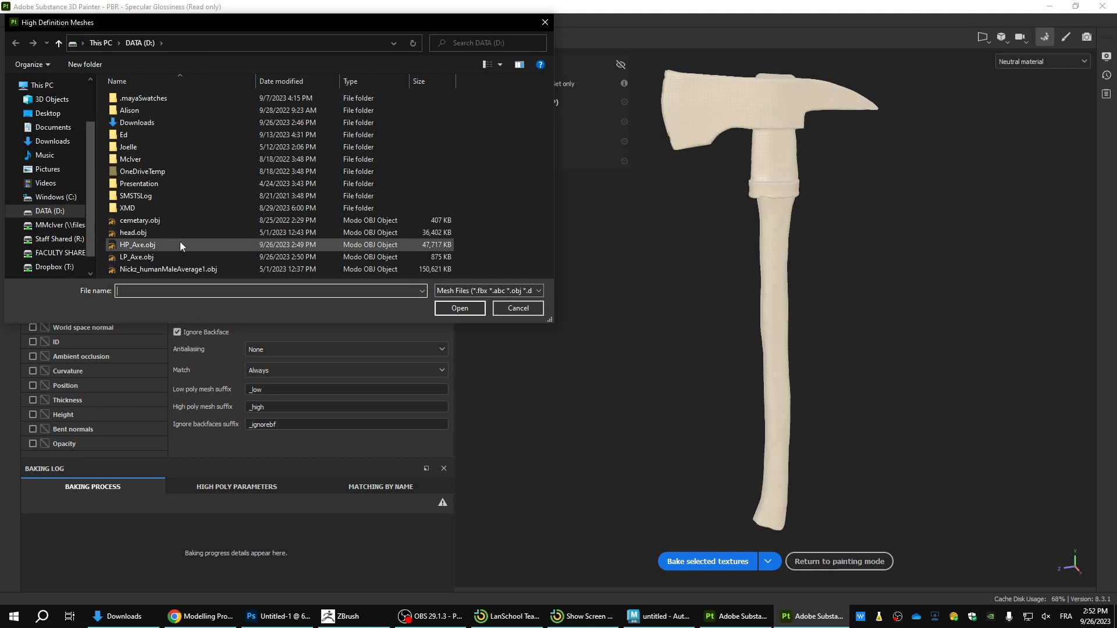
pyautogui.doubleClick(180, 245)
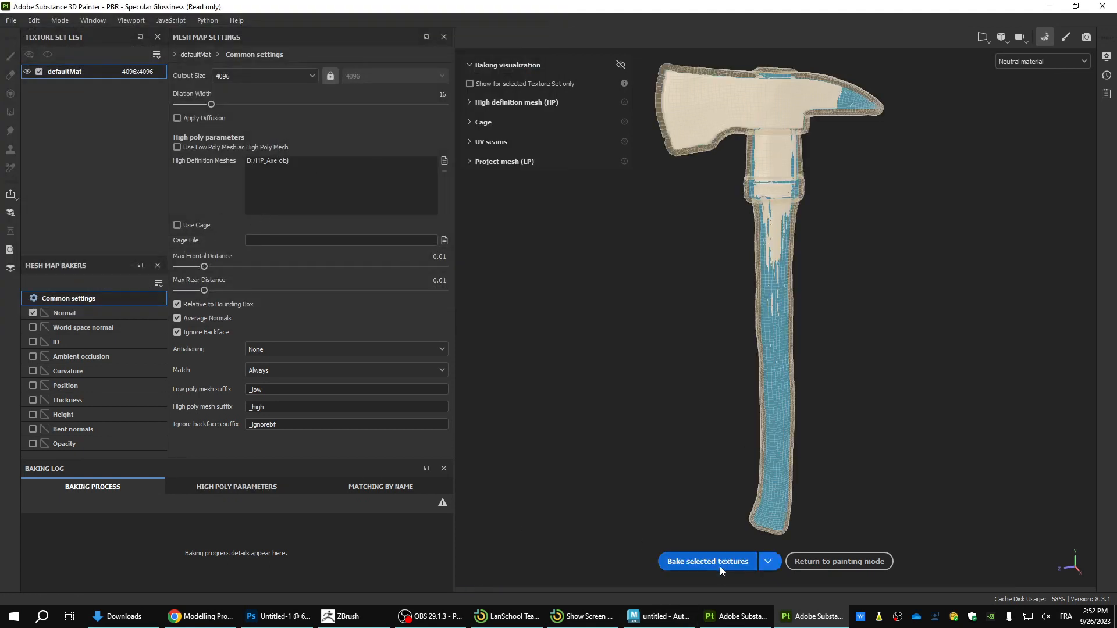
pyautogui.click(720, 562)
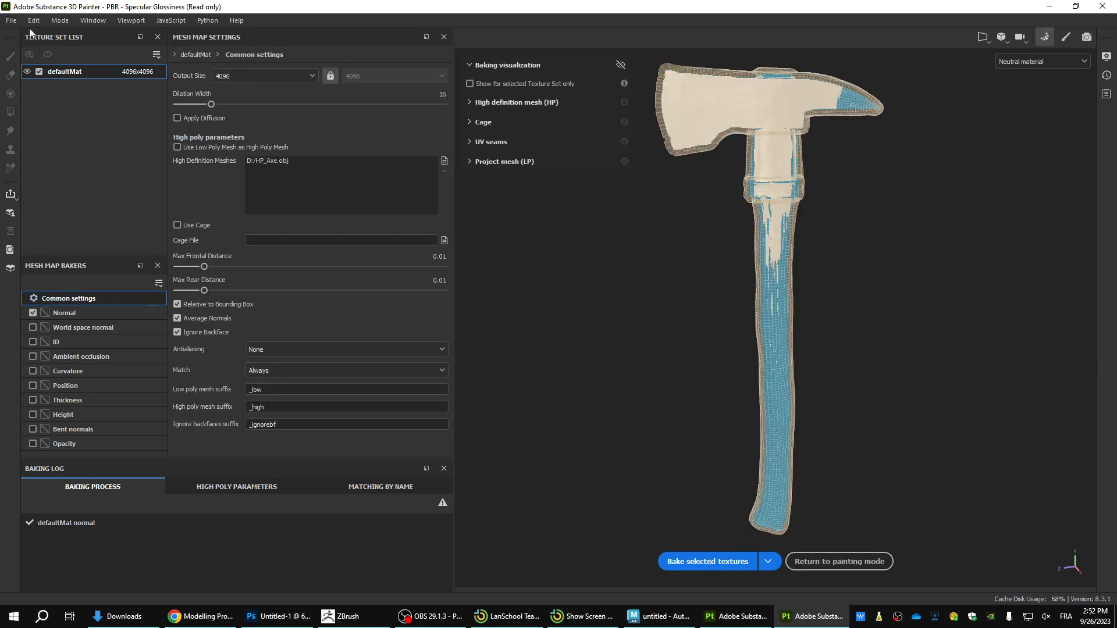
# Open the texture export settings and set the output directory to the DATA (D:) drive
pyautogui.click(11, 21)
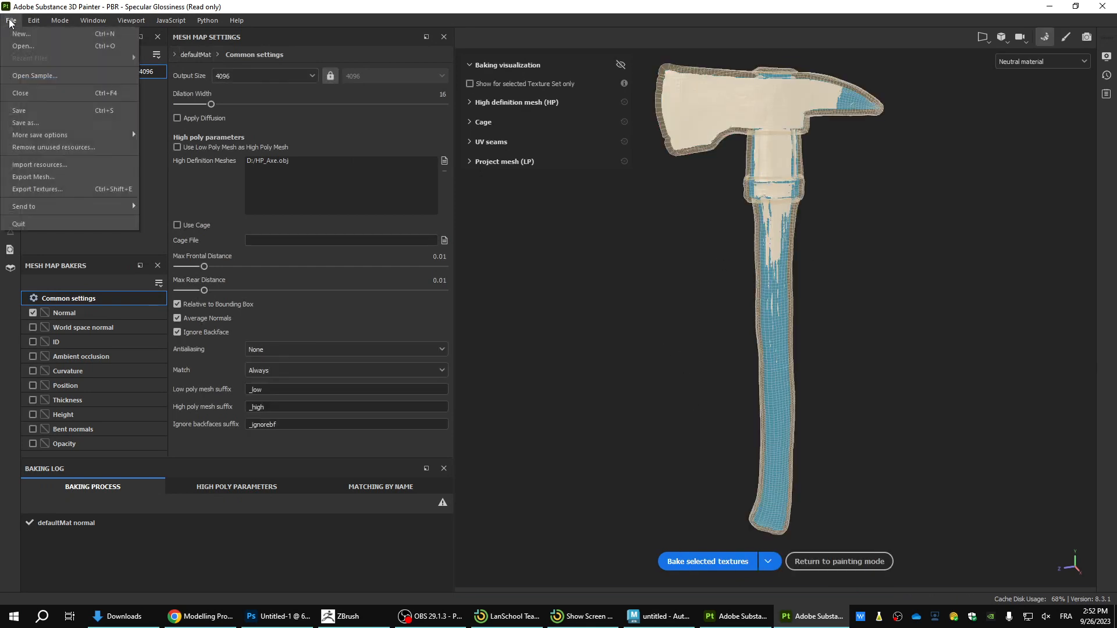
pyautogui.click(71, 190)
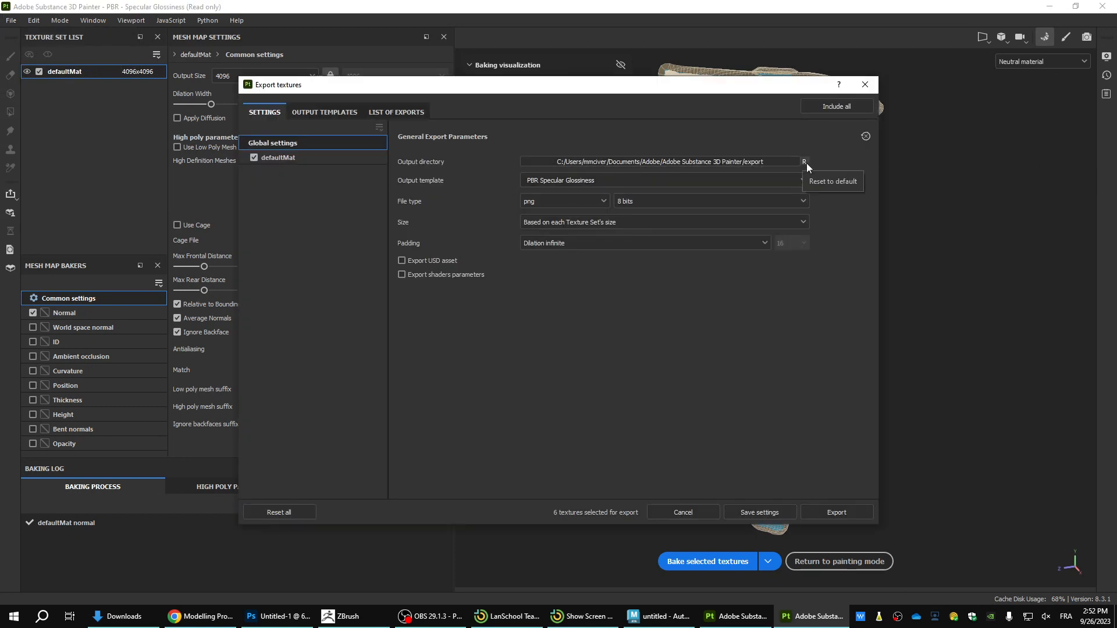
pyautogui.click(776, 165)
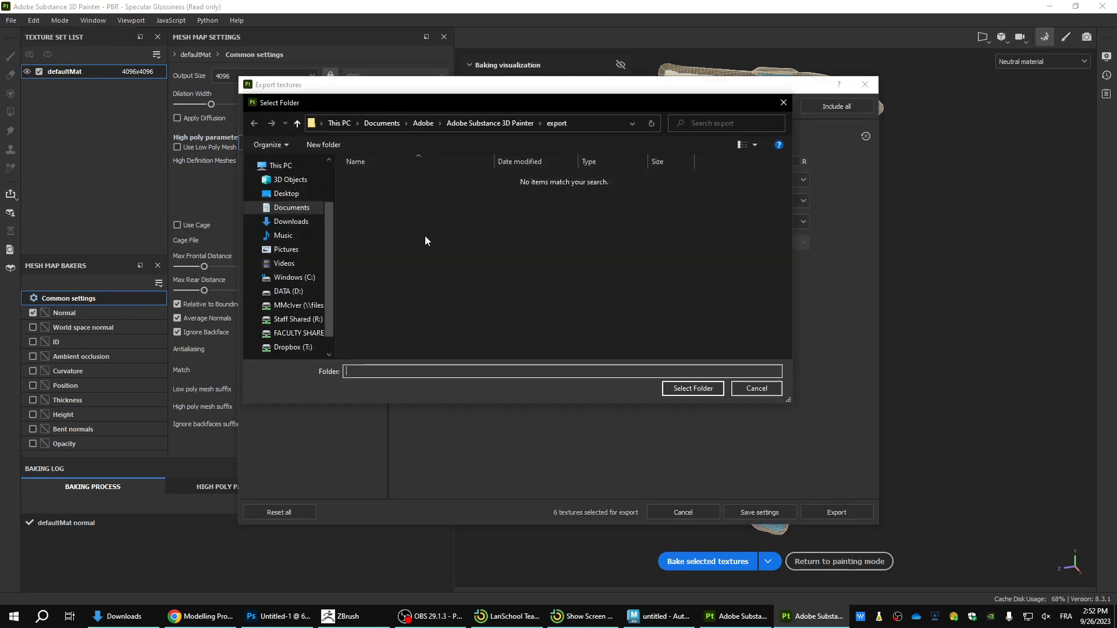
pyautogui.click(288, 291)
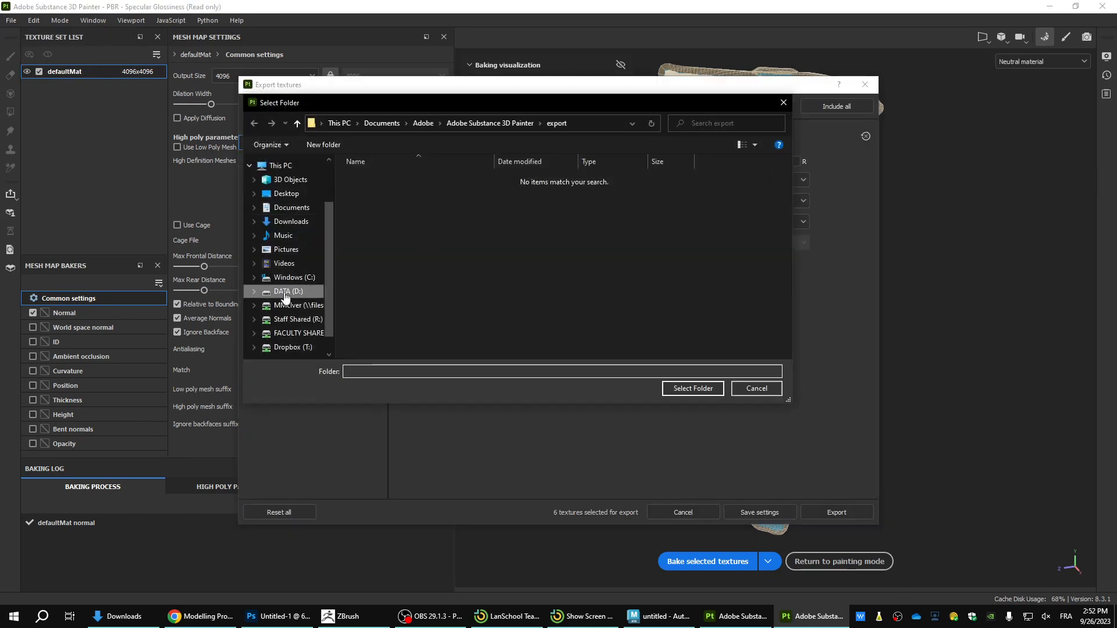
pyautogui.click(692, 388)
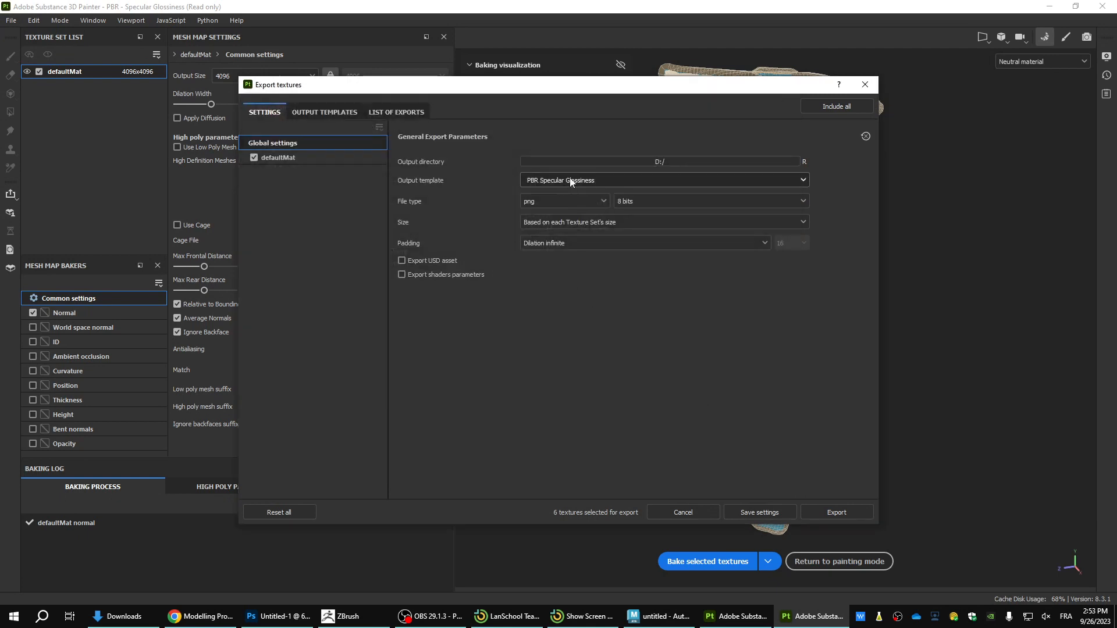
# Set the export file type to tiff at 16 bits, keep each texture set's size, and export the textures
pyautogui.click(562, 204)
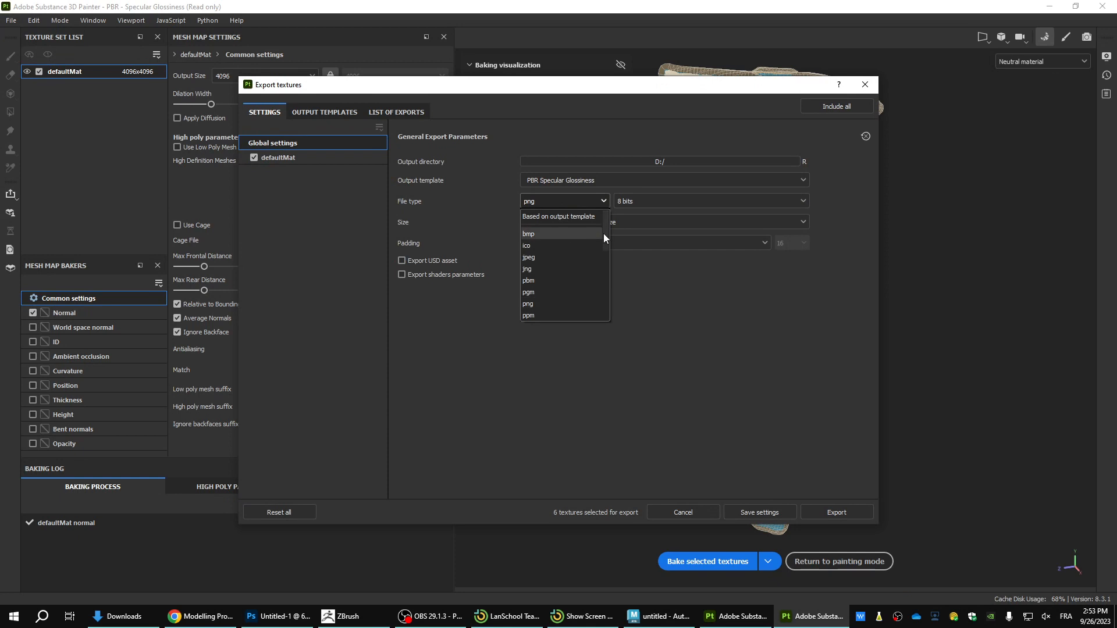
pyautogui.moveTo(604, 235); pyautogui.dragTo(605, 267)
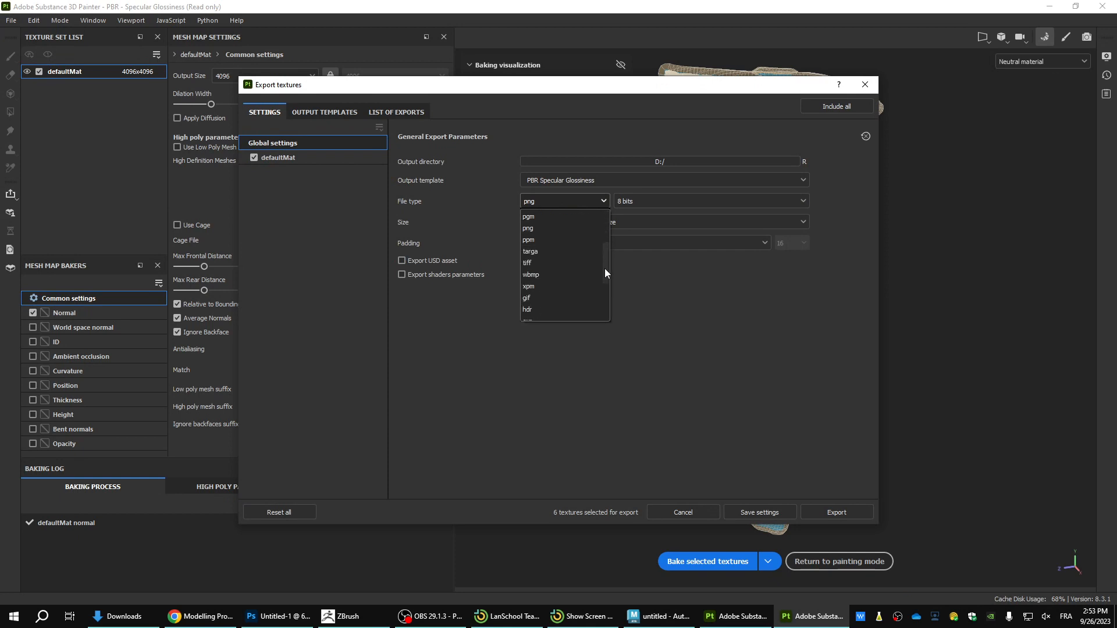
pyautogui.click(548, 263)
pyautogui.click(625, 201)
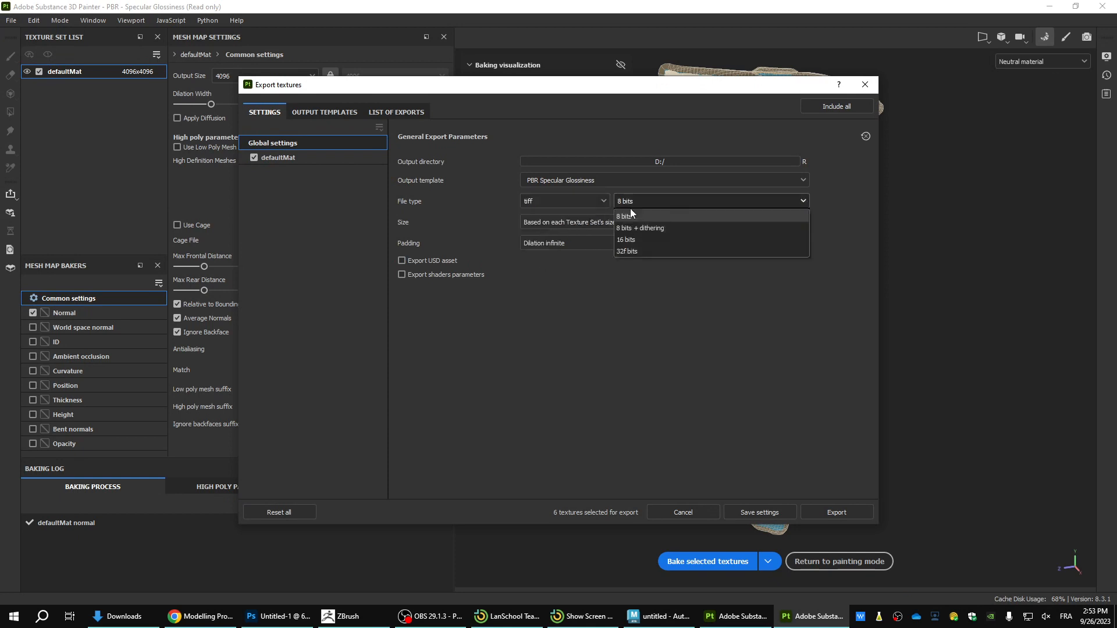
pyautogui.click(641, 245)
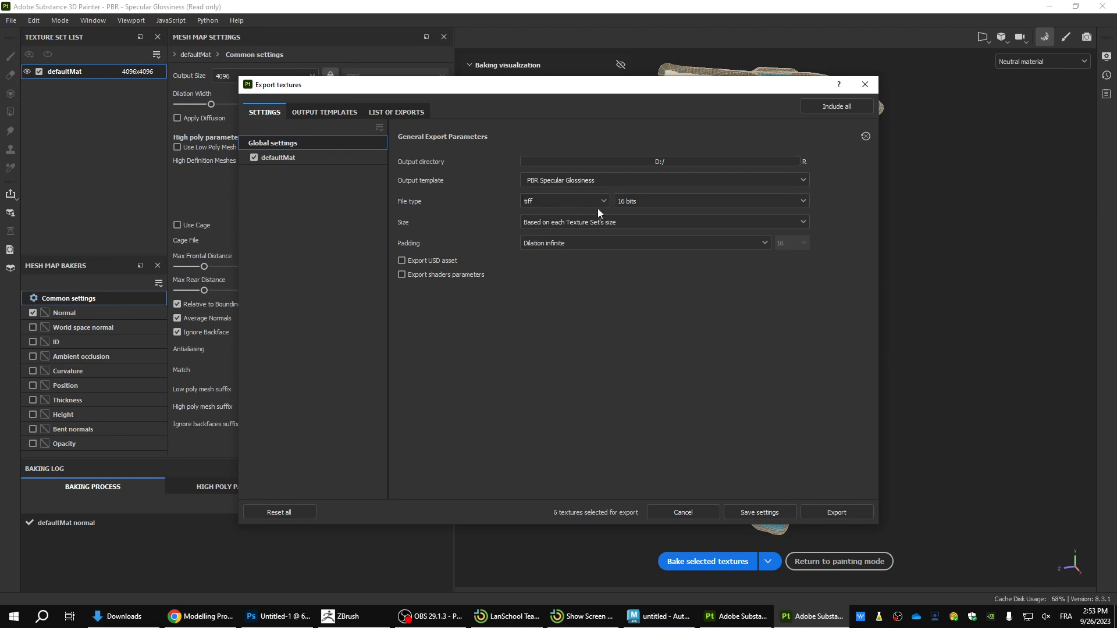
pyautogui.click(640, 222)
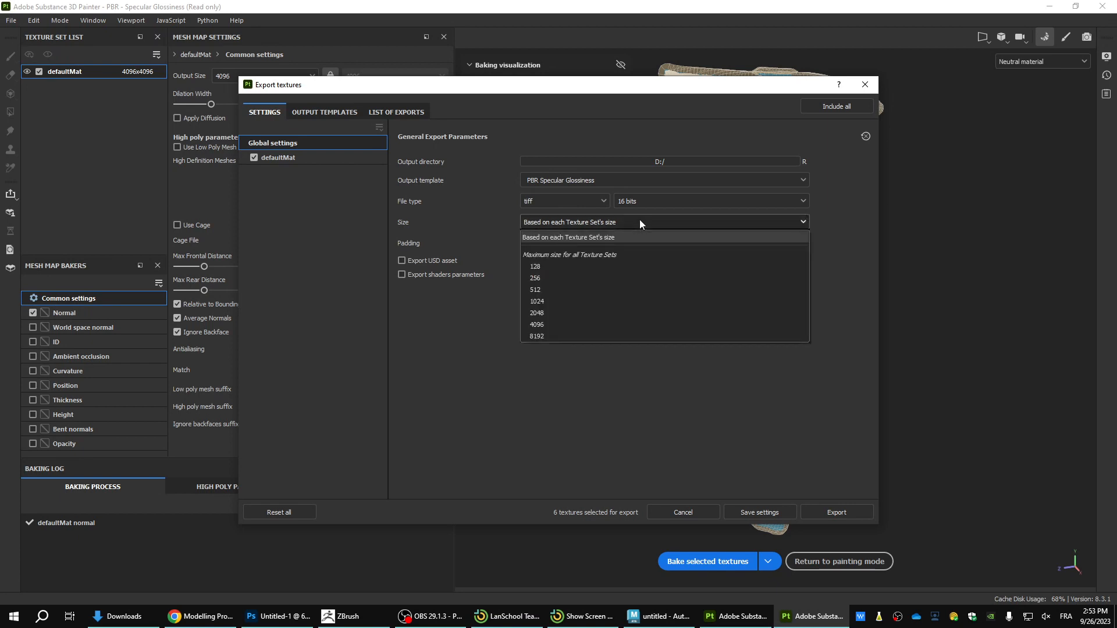
pyautogui.click(639, 222)
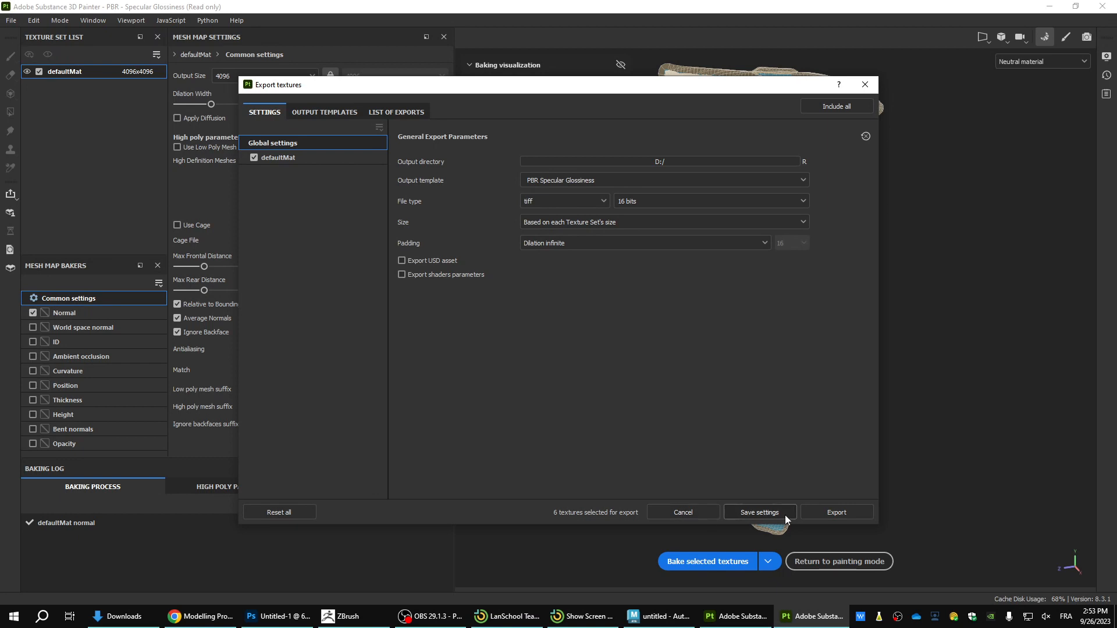
pyautogui.click(836, 512)
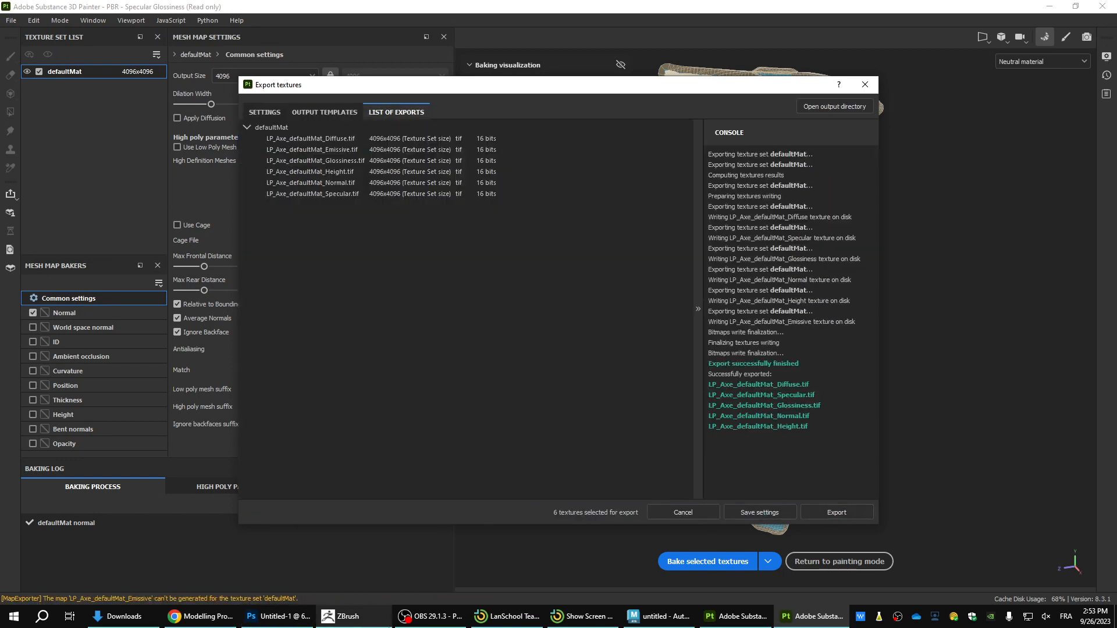
# Switch to Maya, select the axe mesh and open the normal file node behind its phong1 material's bump mapping
pyautogui.click(348, 616)
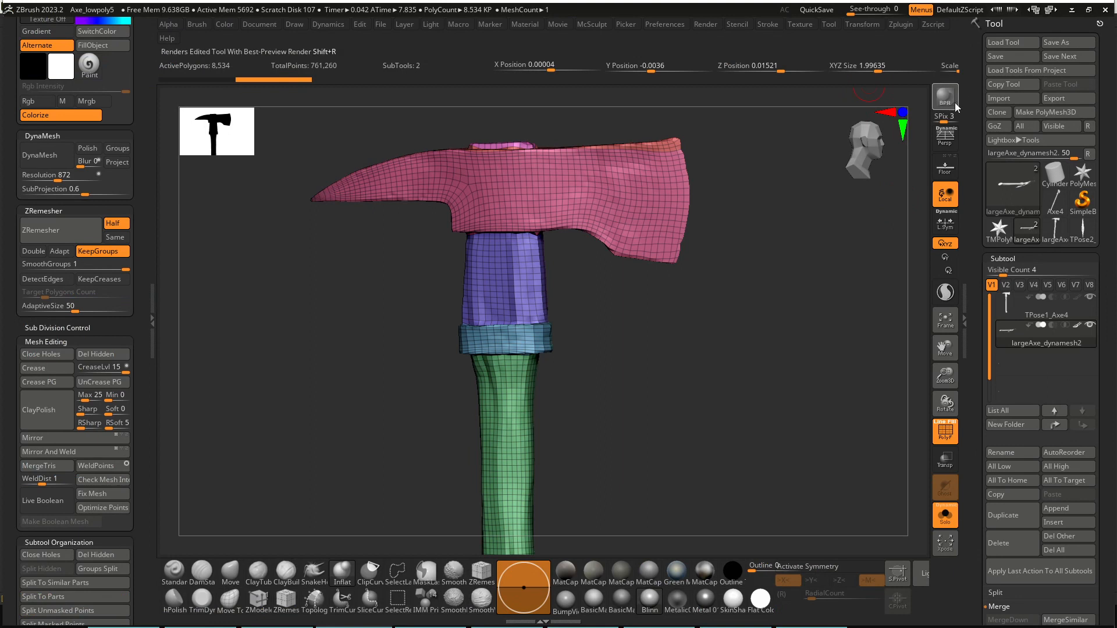
pyautogui.hotkey('alt', 'Tab')
pyautogui.click(485, 165)
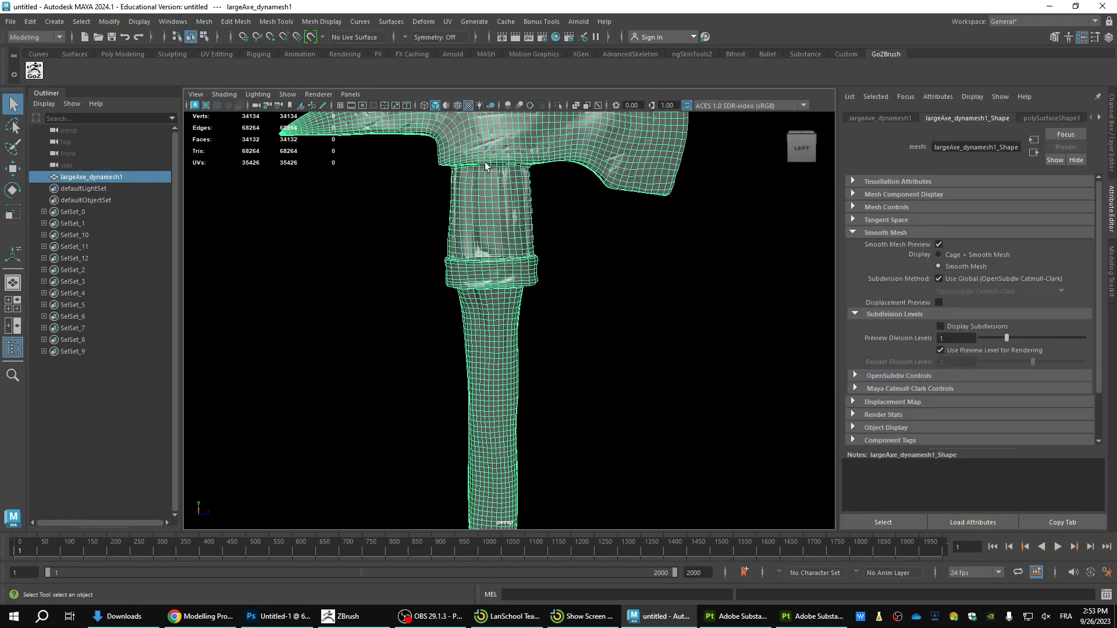
pyautogui.scroll(-3, 1045, 114)
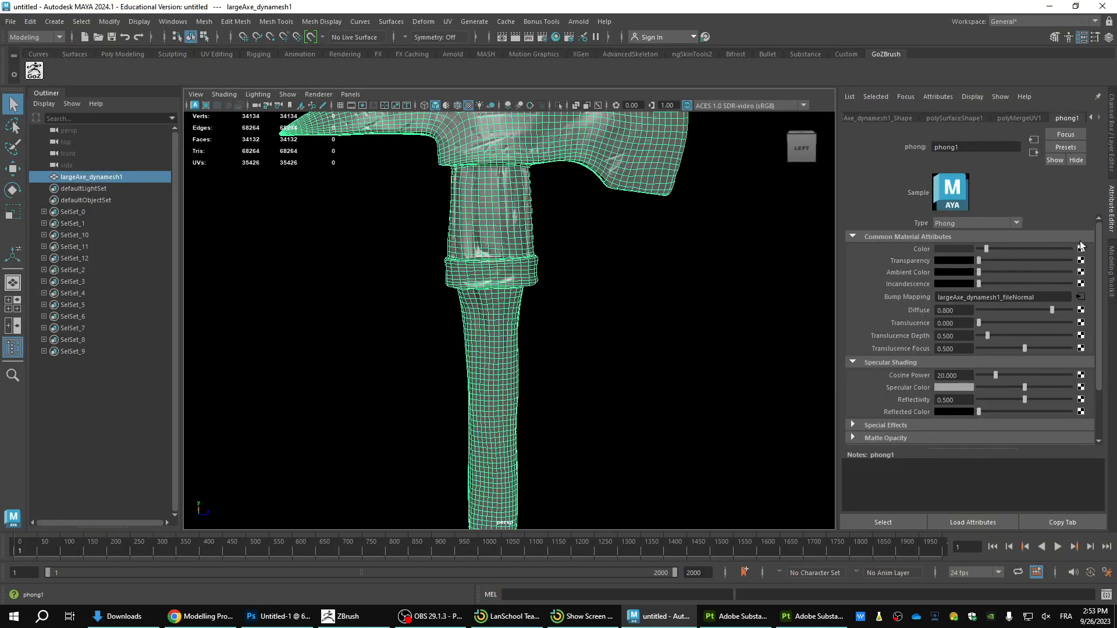
pyautogui.click(1075, 297)
# Load LP_Axe_defaultMat_Normal.tif from the DATA (D:) drive as the file node's image
pyautogui.click(1083, 277)
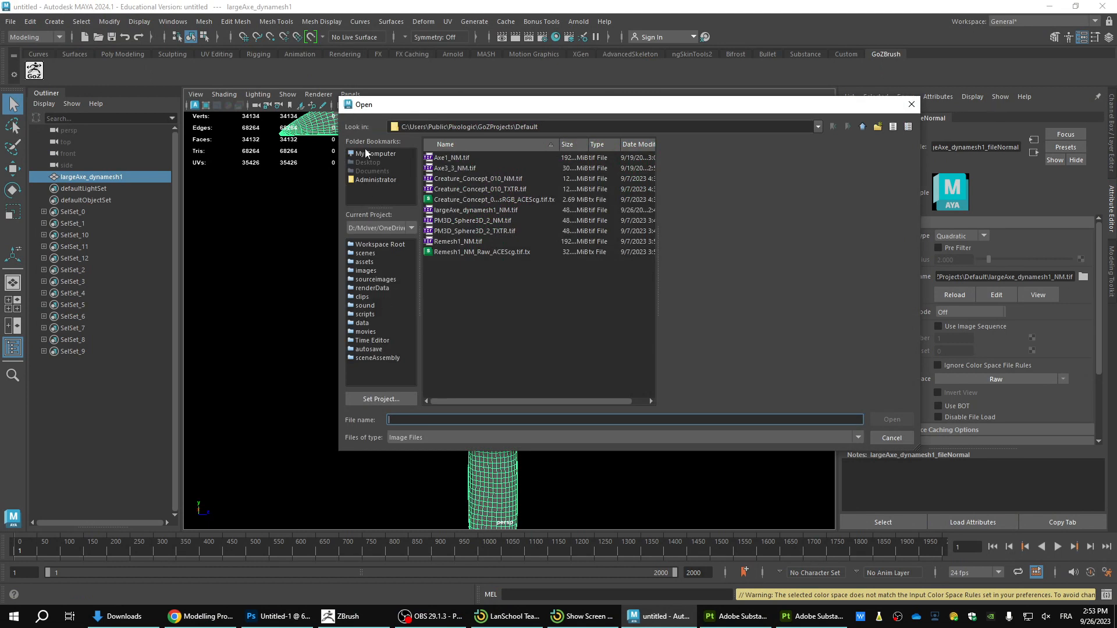
pyautogui.click(371, 153)
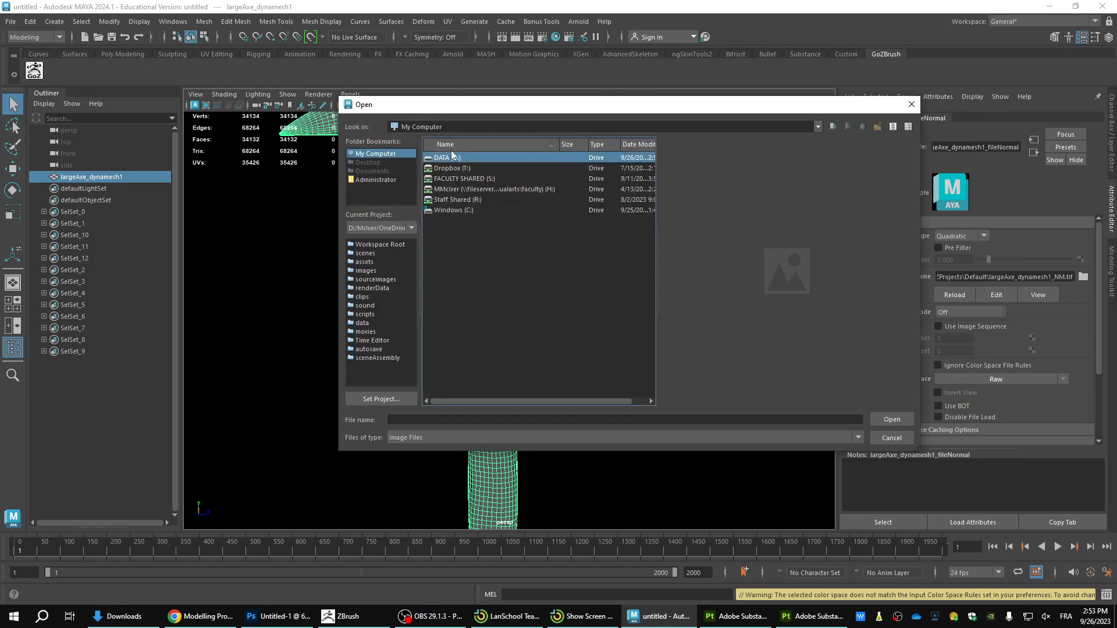
pyautogui.click(451, 209)
pyautogui.doubleClick(446, 210)
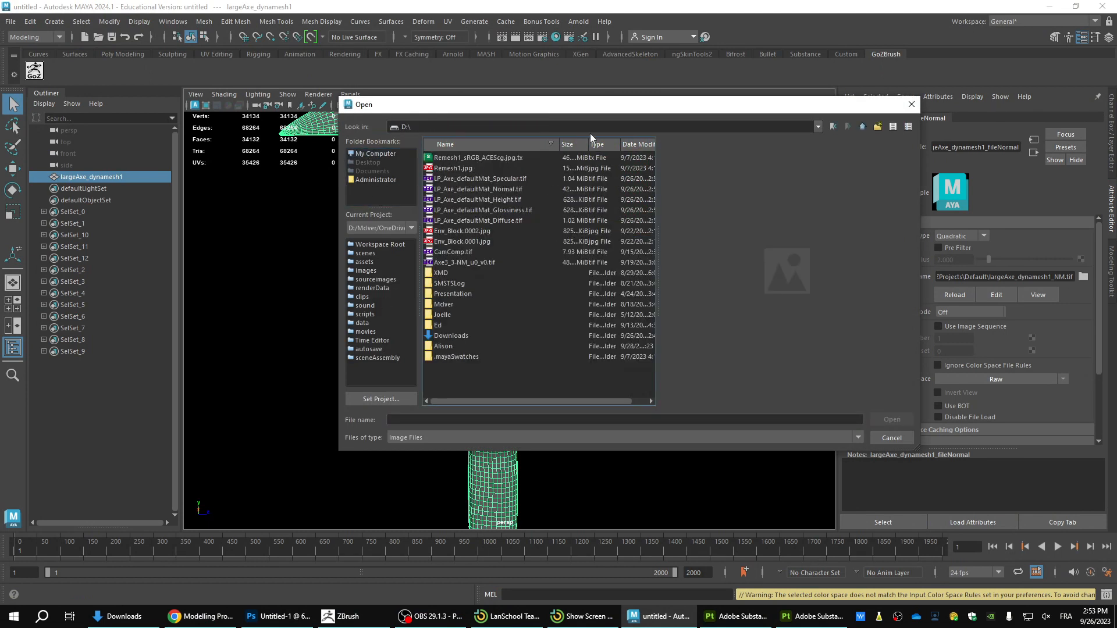
pyautogui.click(636, 145)
pyautogui.click(637, 145)
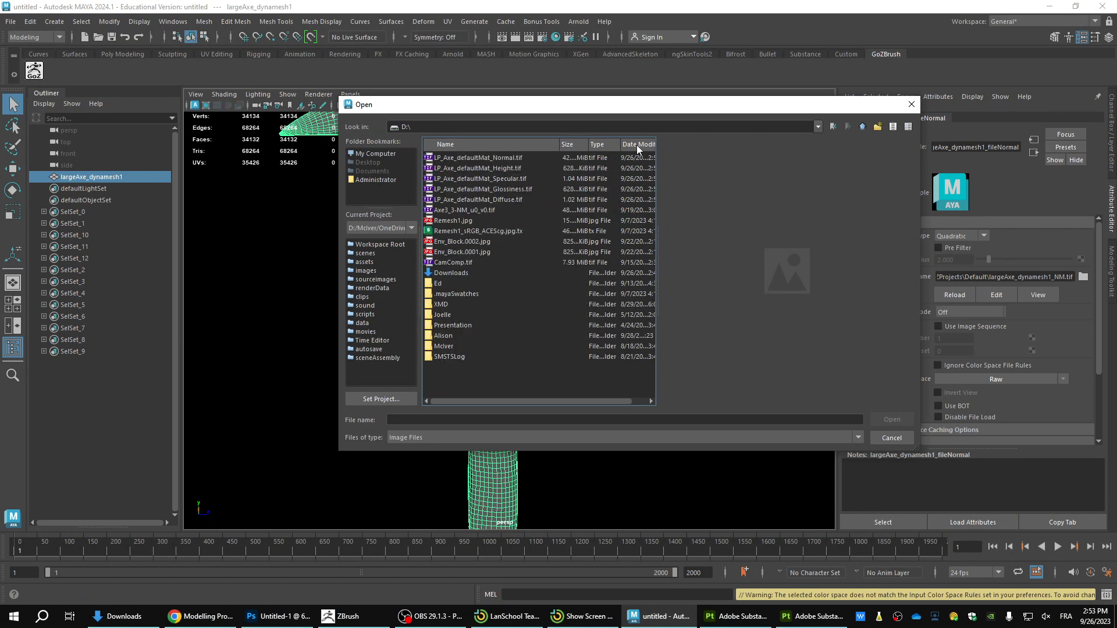
pyautogui.click(474, 158)
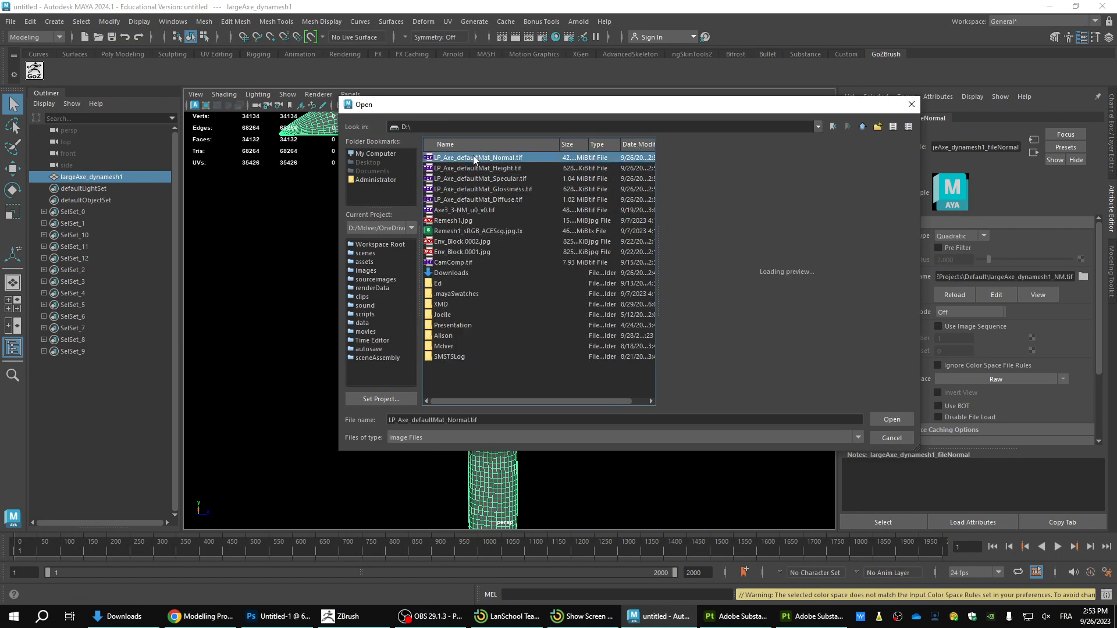
pyautogui.doubleClick(474, 158)
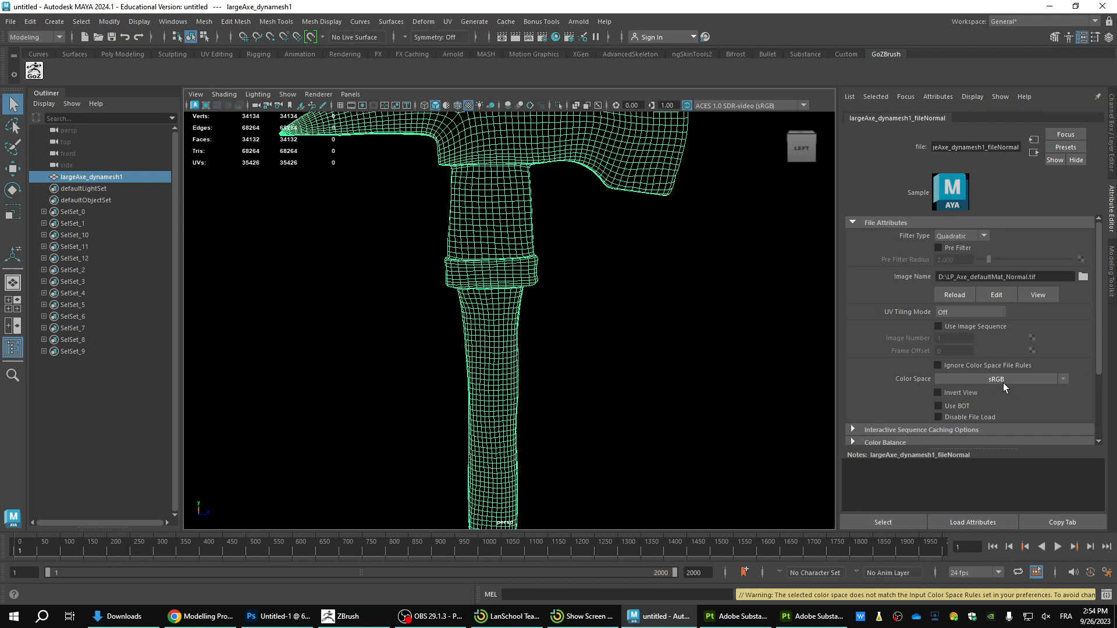
# Set the normal map file's color space to Raw
pyautogui.click(1011, 381)
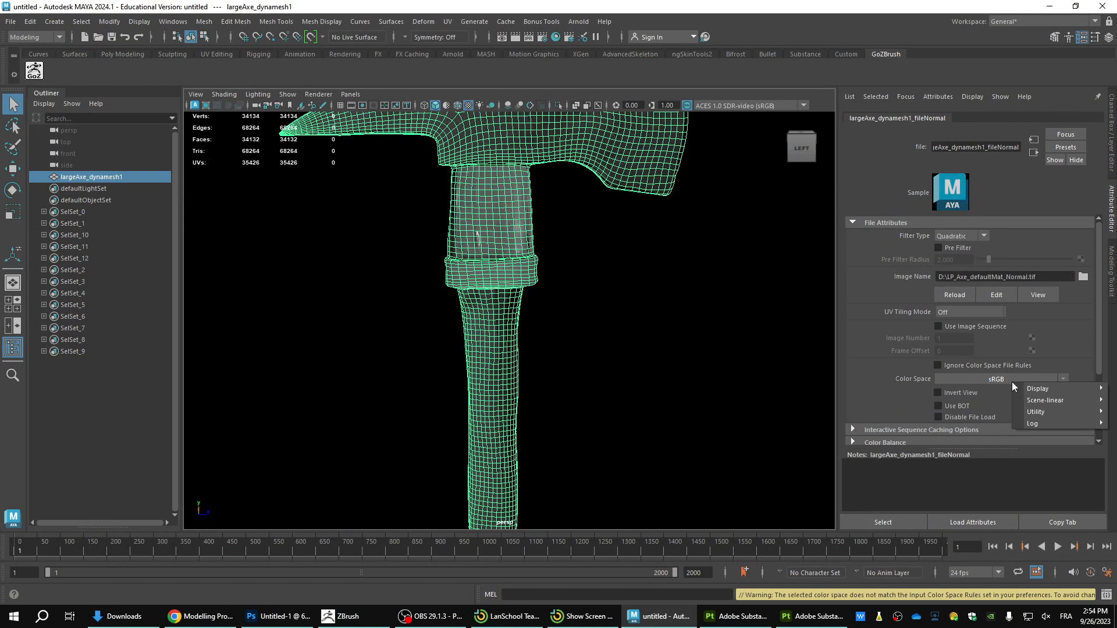
pyautogui.moveTo(1053, 412)
pyautogui.click(989, 411)
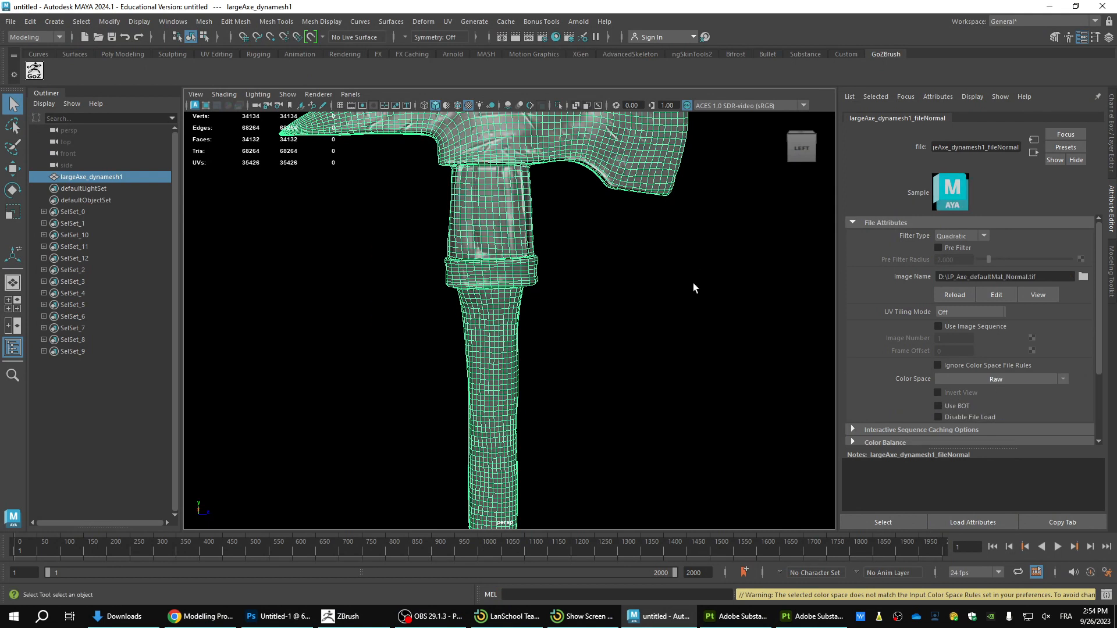
# Deselect the axe and examine the normal map detail on its head and on the joint with the handle
pyautogui.click(663, 257)
pyautogui.keyDown('alt'); pyautogui.moveTo(586, 207); pyautogui.dragTo(558, 299, button='middle'); pyautogui.keyUp('alt')
pyautogui.keyDown('alt'); pyautogui.moveTo(557, 299); pyautogui.dragTo(538, 286); pyautogui.keyUp('alt')
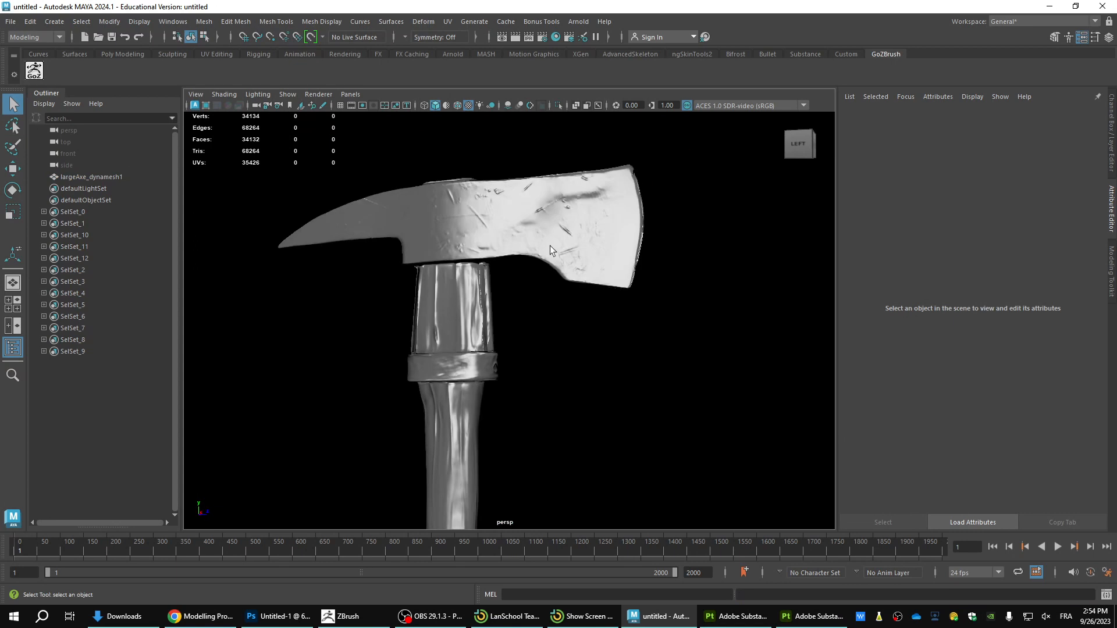
pyautogui.keyDown('alt'); pyautogui.moveTo(539, 260); pyautogui.dragTo(549, 217, button='middle'); pyautogui.keyUp('alt')
pyautogui.scroll(5, 548, 216)
pyautogui.keyDown('alt'); pyautogui.moveTo(550, 222); pyautogui.dragTo(563, 309); pyautogui.keyUp('alt')
pyautogui.scroll(5, 624, 250)
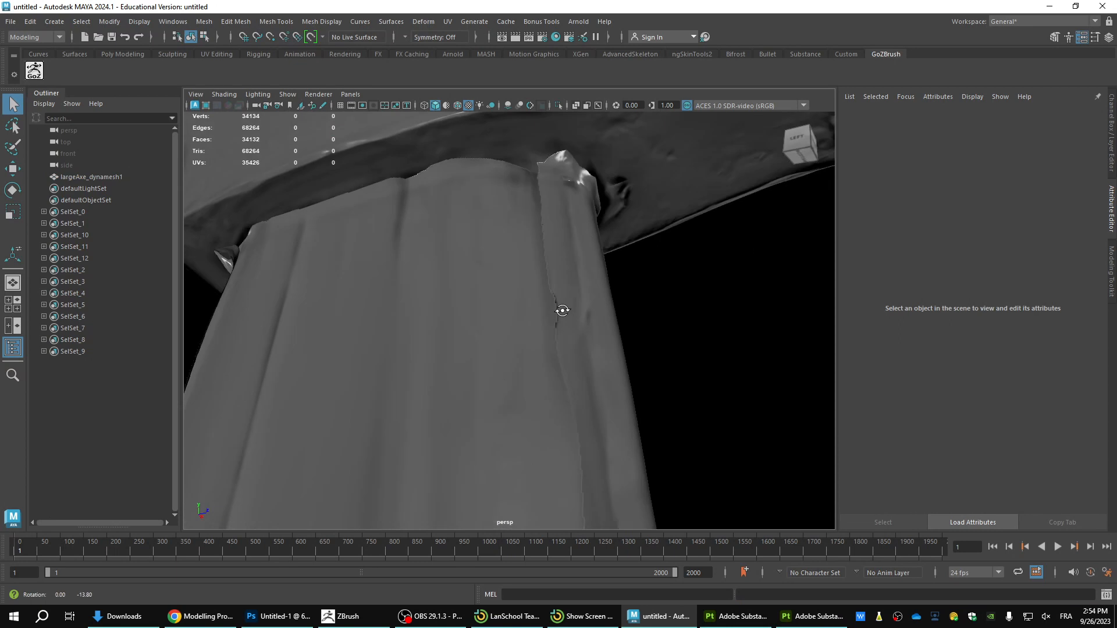
# Select the axe mesh and lower the Bump Depth of its largeAxe_dynamesh1_bump node to 0.357
pyautogui.click(594, 269)
pyautogui.scroll(-3, 595, 269)
pyautogui.click(1079, 297)
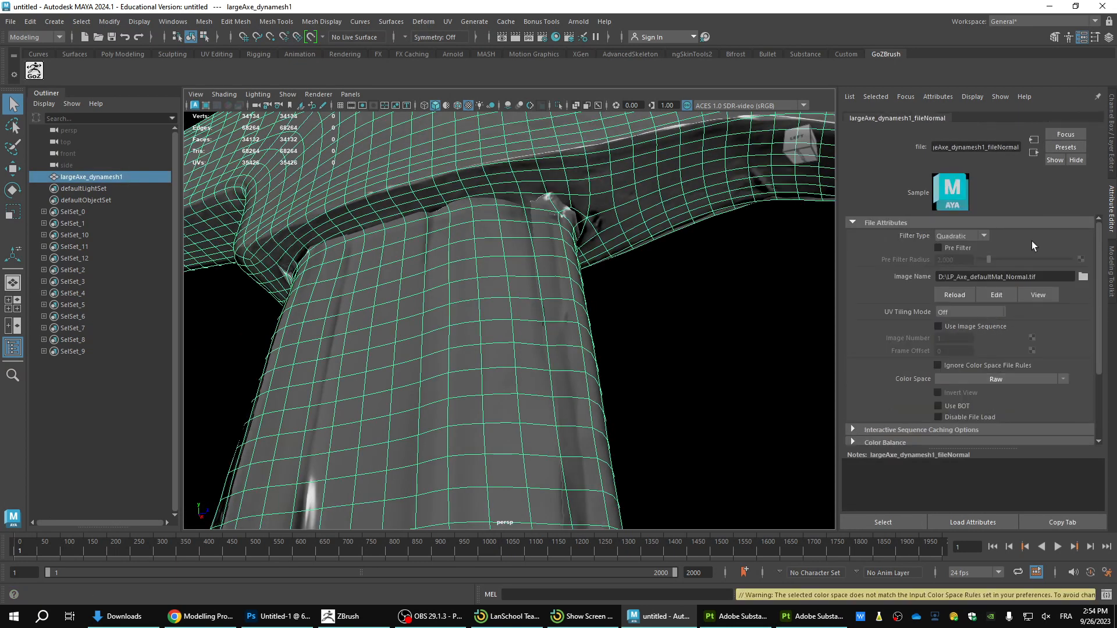
pyautogui.click(1034, 152)
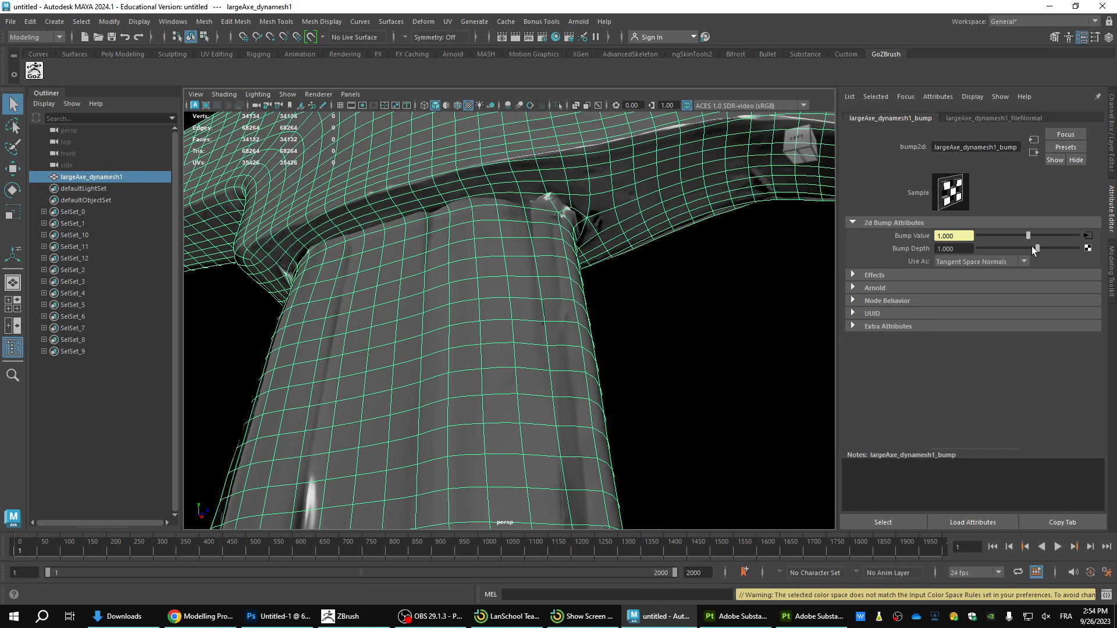
pyautogui.moveTo(1035, 246); pyautogui.dragTo(1030, 247)
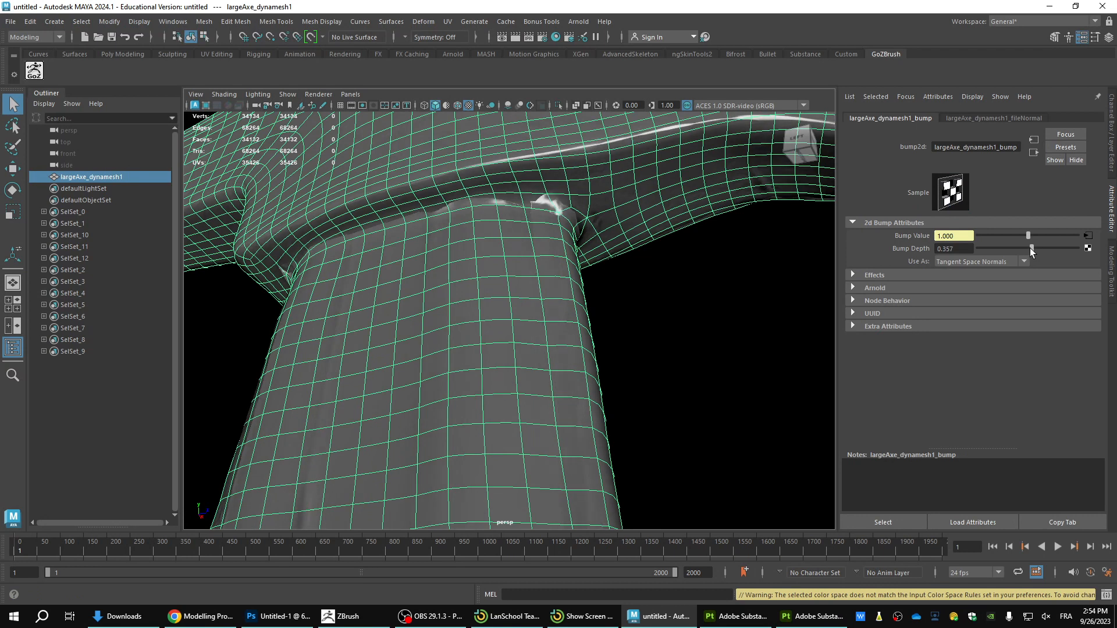
# Deselect the axe and examine the shading where the handle meets the underside of the head
pyautogui.click(661, 309)
pyautogui.keyDown('alt'); pyautogui.moveTo(647, 292); pyautogui.dragTo(633, 343); pyautogui.keyUp('alt')
pyautogui.hotkey('ctrl', 'z')
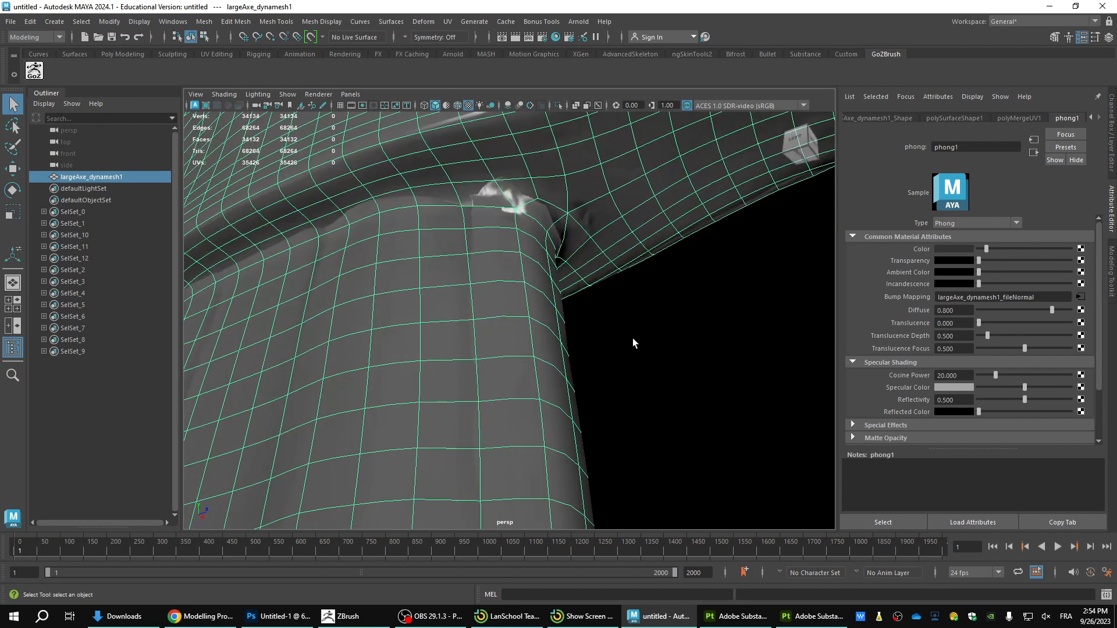
pyautogui.click(557, 324)
pyautogui.keyDown('alt'); pyautogui.moveTo(557, 324); pyautogui.dragTo(557, 374, button='middle'); pyautogui.keyUp('alt')
pyautogui.scroll(3, 514, 275)
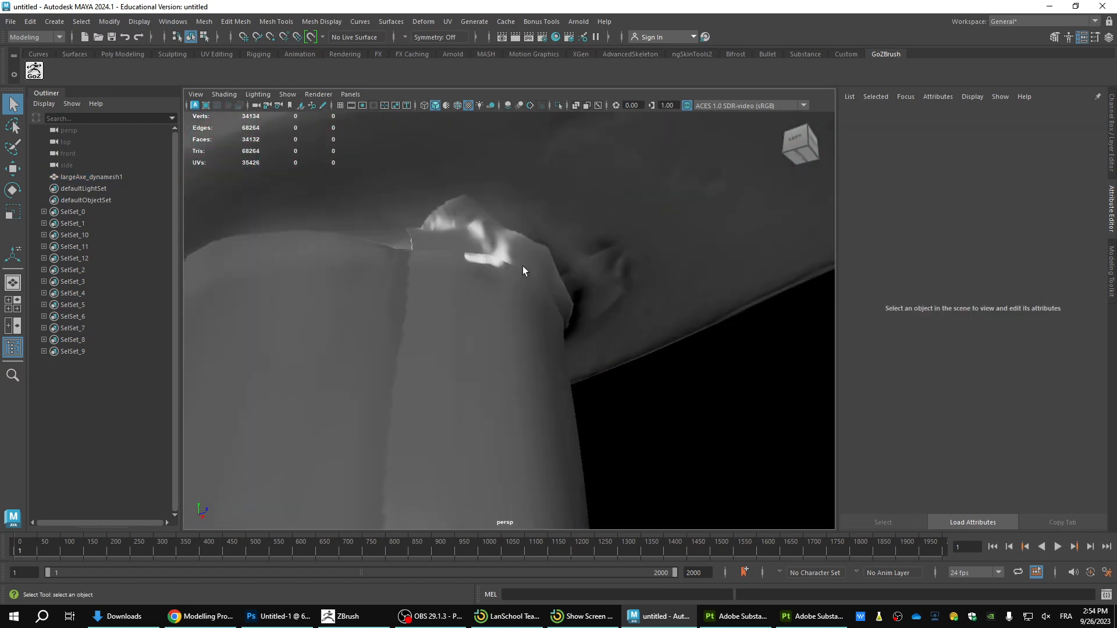
# Switch to ZBrush and compare the low-poly axe with TPose1_Axe4 at the head joint, with Solo off and transparency on
pyautogui.hotkey('alt', 'Tab')
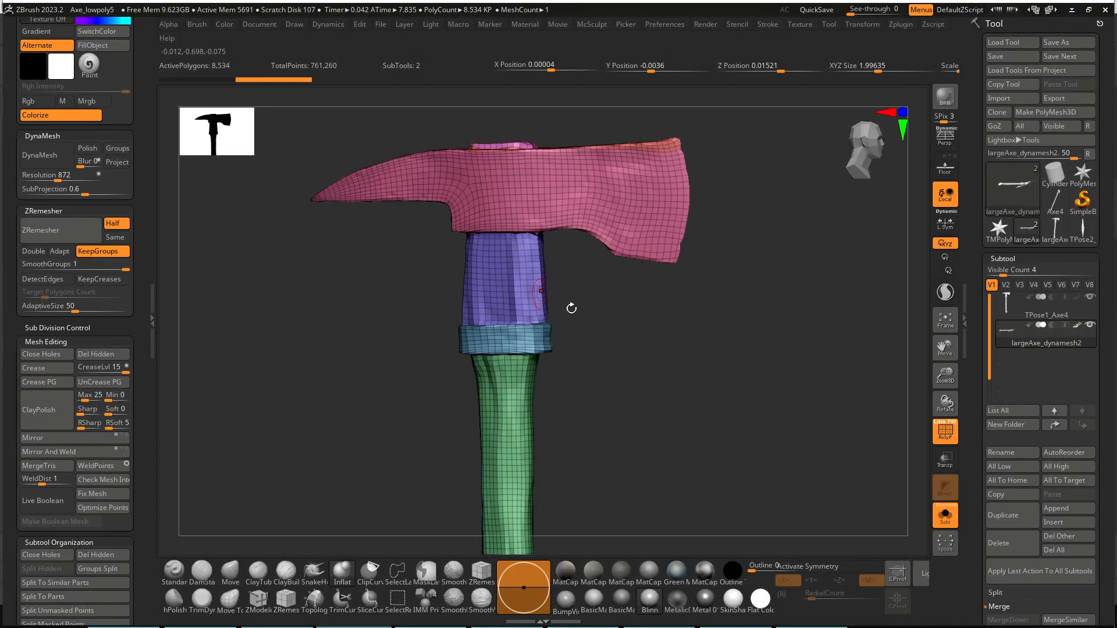
pyautogui.click(945, 515)
pyautogui.keyDown('alt'); pyautogui.moveTo(649, 346); pyautogui.dragTo(669, 370); pyautogui.keyUp('alt')
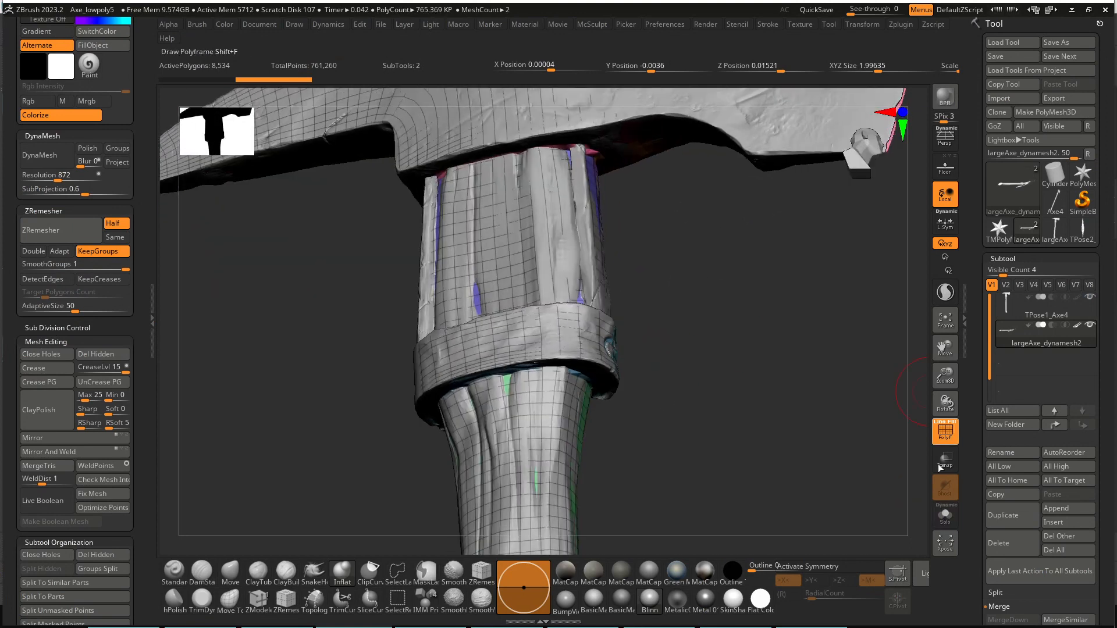
pyautogui.click(948, 458)
pyautogui.keyDown('alt'); pyautogui.moveTo(720, 303); pyautogui.dragTo(760, 523); pyautogui.keyUp('alt')
pyautogui.click(1019, 313)
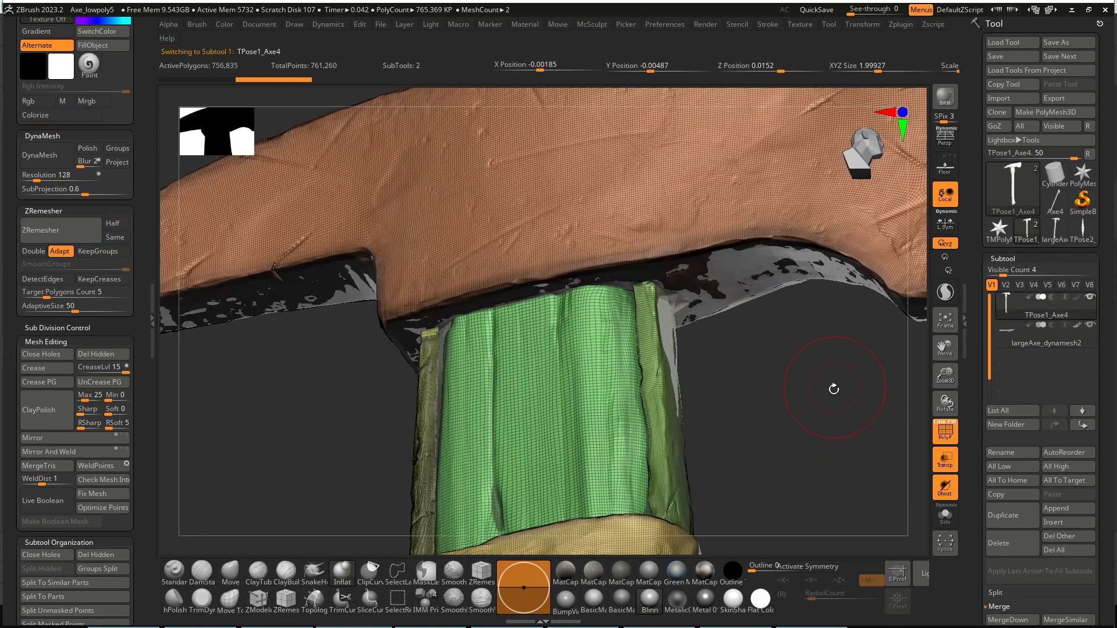
pyautogui.moveTo(713, 389); pyautogui.dragTo(669, 349)
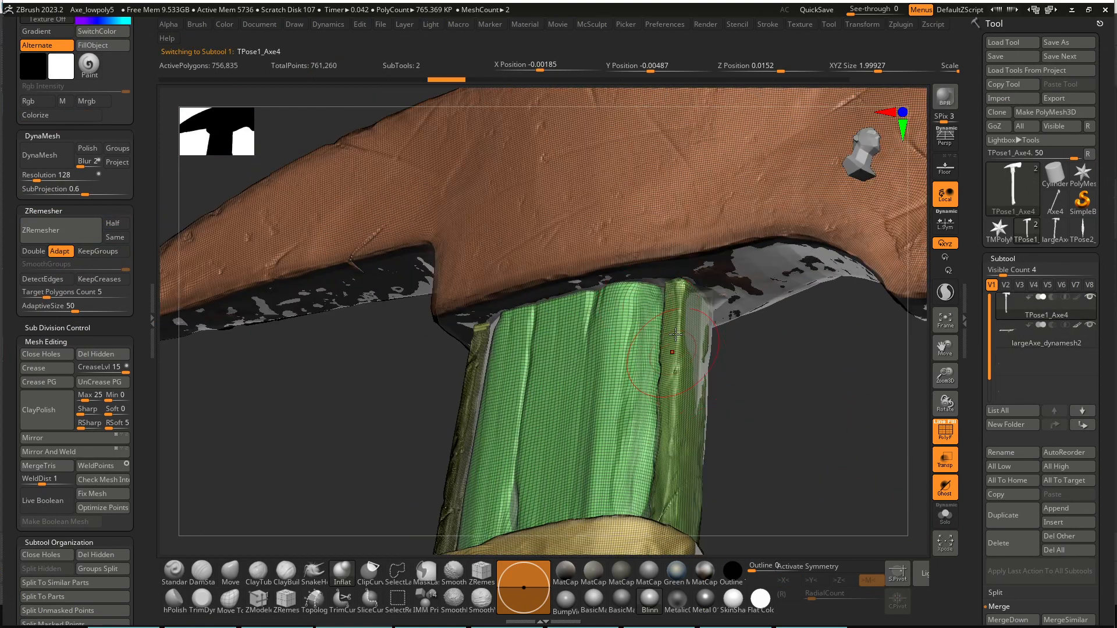
# Switch back to Maya and select the axe to inspect its wireframe around the upper handle and collar
pyautogui.hotkey('alt', 'Tab')
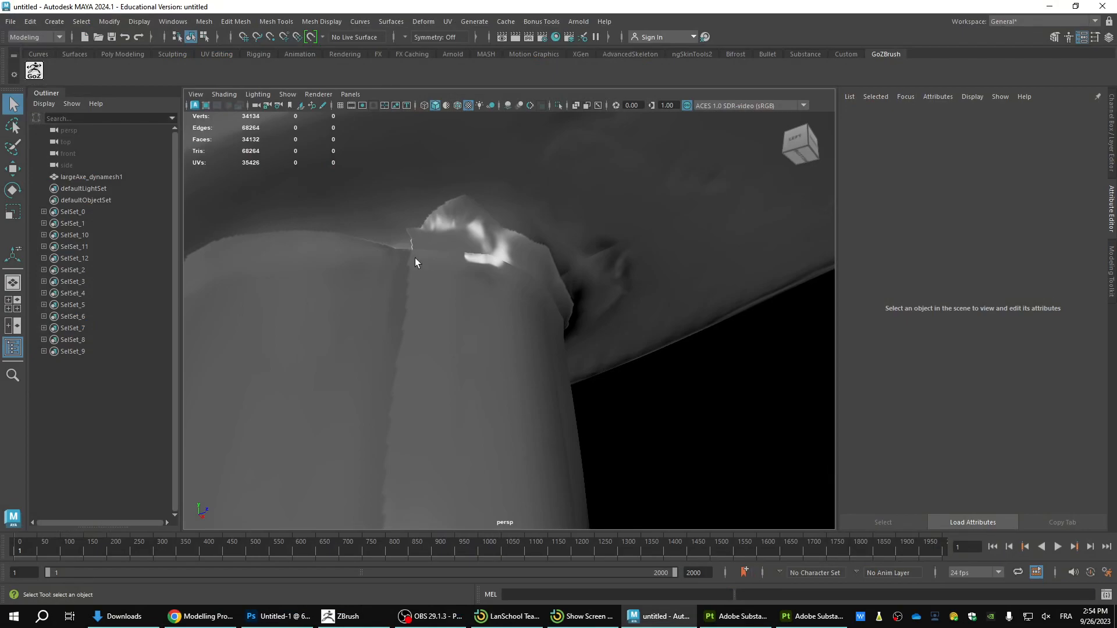
pyautogui.keyDown('alt'); pyautogui.moveTo(415, 261); pyautogui.dragTo(412, 368); pyautogui.keyUp('alt')
pyautogui.click(472, 385)
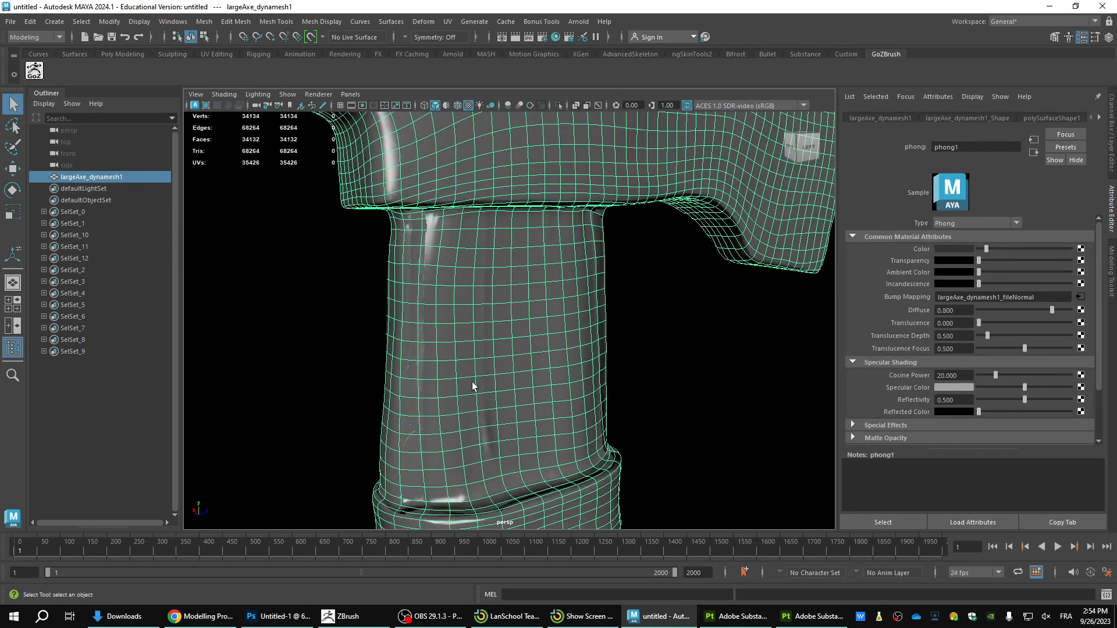
pyautogui.scroll(-2, 473, 384)
pyautogui.keyDown('alt'); pyautogui.moveTo(479, 379); pyautogui.dragTo(451, 341); pyautogui.keyUp('alt')
pyautogui.keyDown('alt'); pyautogui.moveTo(452, 341); pyautogui.dragTo(407, 410, button='middle'); pyautogui.keyUp('alt')
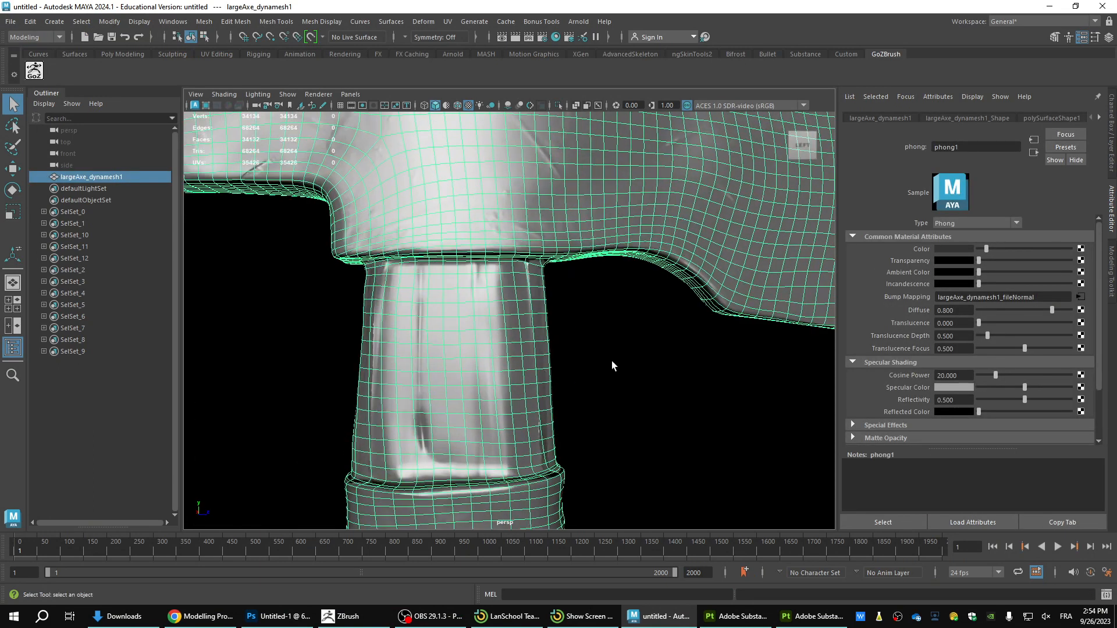
# Deselect the axe and examine the normal map detail on the head's sides, top edge and raised handle end
pyautogui.click(614, 358)
pyautogui.keyDown('alt'); pyautogui.moveTo(616, 354); pyautogui.dragTo(756, 315); pyautogui.keyUp('alt')
pyautogui.click(577, 189)
pyautogui.keyDown('alt'); pyautogui.moveTo(652, 269); pyautogui.dragTo(506, 303); pyautogui.keyUp('alt')
pyautogui.keyDown('alt'); pyautogui.moveTo(506, 304); pyautogui.dragTo(518, 244, button='right'); pyautogui.keyUp('alt')
pyautogui.keyDown('alt'); pyautogui.moveTo(518, 244); pyautogui.dragTo(511, 288, button='middle'); pyautogui.keyUp('alt')
pyautogui.keyDown('alt'); pyautogui.moveTo(511, 288); pyautogui.dragTo(547, 349); pyautogui.keyUp('alt')
pyautogui.click(550, 194)
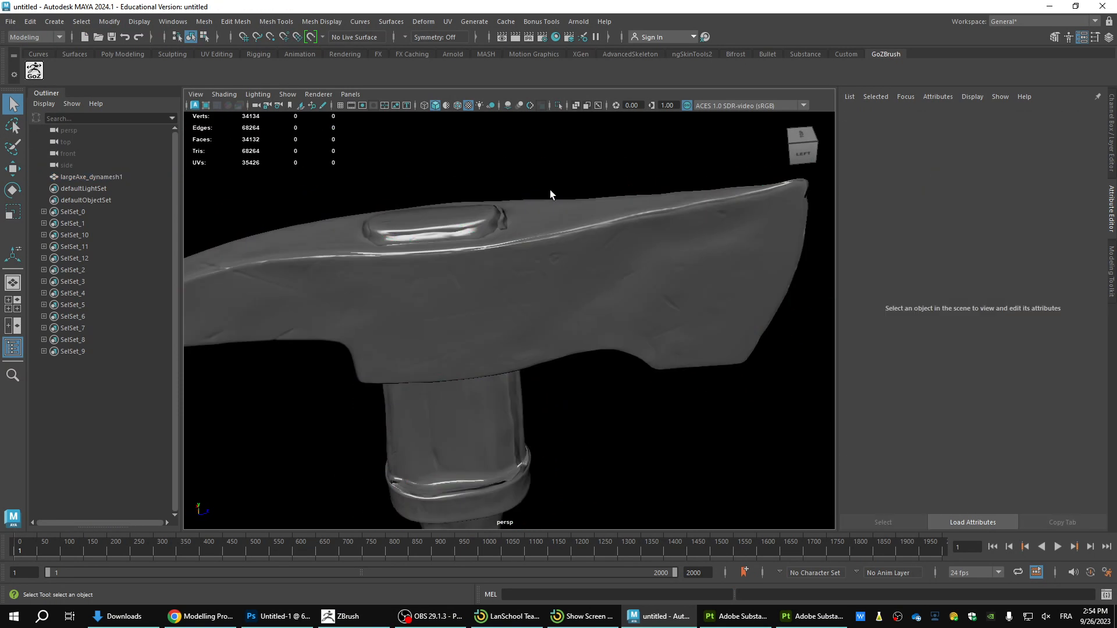
pyautogui.keyDown('alt'); pyautogui.moveTo(546, 195); pyautogui.dragTo(520, 223); pyautogui.keyUp('alt')
pyautogui.keyDown('alt'); pyautogui.moveTo(520, 224); pyautogui.dragTo(552, 234, button='right'); pyautogui.keyUp('alt')
pyautogui.keyDown('alt'); pyautogui.moveTo(553, 234); pyautogui.dragTo(531, 294, button='middle'); pyautogui.keyUp('alt')
pyautogui.keyDown('alt'); pyautogui.moveTo(531, 294); pyautogui.dragTo(488, 286); pyautogui.keyUp('alt')
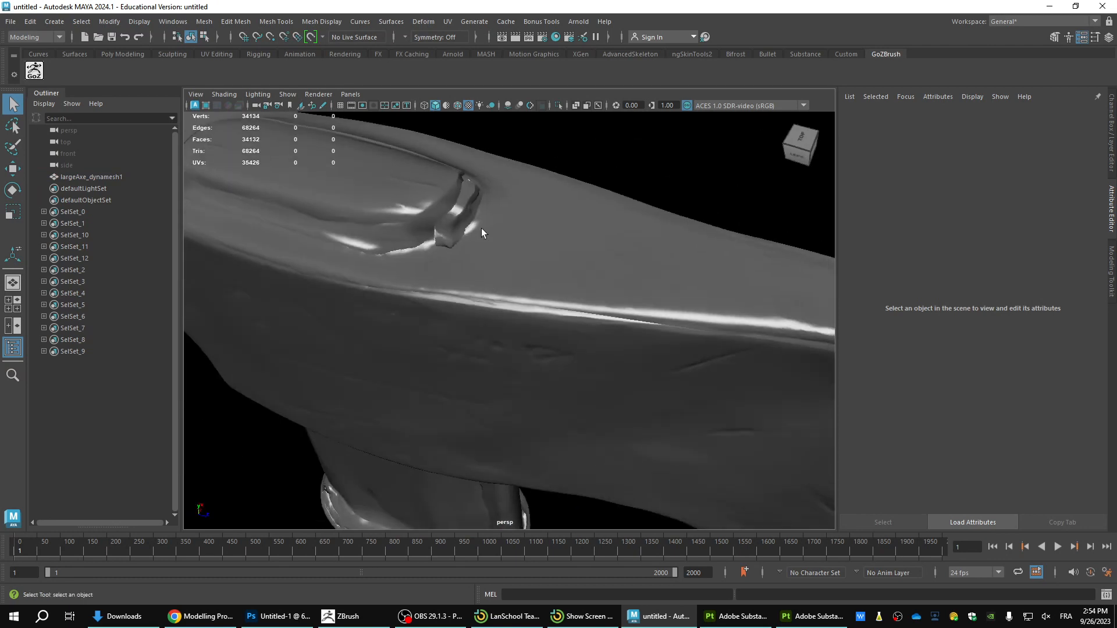
pyautogui.click(414, 233)
pyautogui.keyDown('alt'); pyautogui.moveTo(510, 310); pyautogui.dragTo(454, 326, button='right'); pyautogui.keyUp('alt')
# Examine the normal map shading along the handle to its lower end and back up to the collar
pyautogui.keyDown('alt'); pyautogui.moveTo(523, 354); pyautogui.dragTo(556, 302); pyautogui.keyUp('alt')
pyautogui.keyDown('alt'); pyautogui.moveTo(500, 454); pyautogui.dragTo(532, 198, button='middle'); pyautogui.keyUp('alt')
pyautogui.keyDown('alt'); pyautogui.moveTo(576, 289); pyautogui.dragTo(558, 244); pyautogui.keyUp('alt')
pyautogui.keyDown('alt'); pyautogui.moveTo(537, 314); pyautogui.dragTo(537, 187, button='middle'); pyautogui.keyUp('alt')
pyautogui.keyDown('alt'); pyautogui.moveTo(573, 425); pyautogui.dragTo(526, 215, button='middle'); pyautogui.keyUp('alt')
pyautogui.click(554, 246)
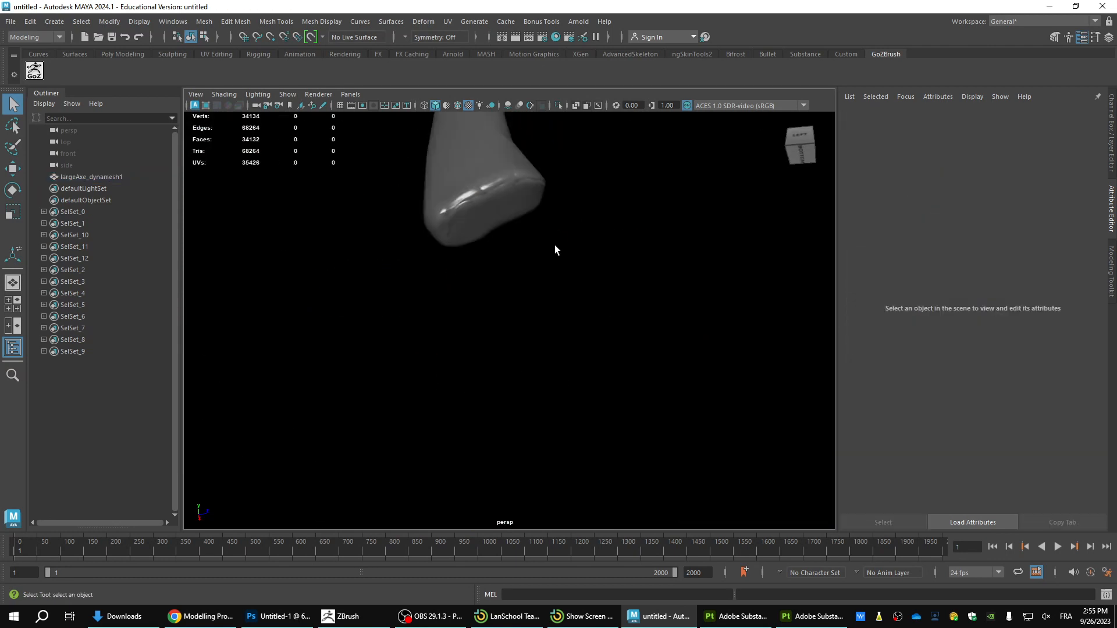
pyautogui.keyDown('alt'); pyautogui.moveTo(560, 244); pyautogui.dragTo(582, 343); pyautogui.keyUp('alt')
pyautogui.click(568, 353)
pyautogui.keyDown('alt'); pyautogui.moveTo(567, 354); pyautogui.dragTo(538, 395, button='middle'); pyautogui.keyUp('alt')
pyautogui.keyDown('alt'); pyautogui.moveTo(559, 283); pyautogui.dragTo(602, 323); pyautogui.keyUp('alt')
pyautogui.click(603, 323)
pyautogui.scroll(3, 583, 287)
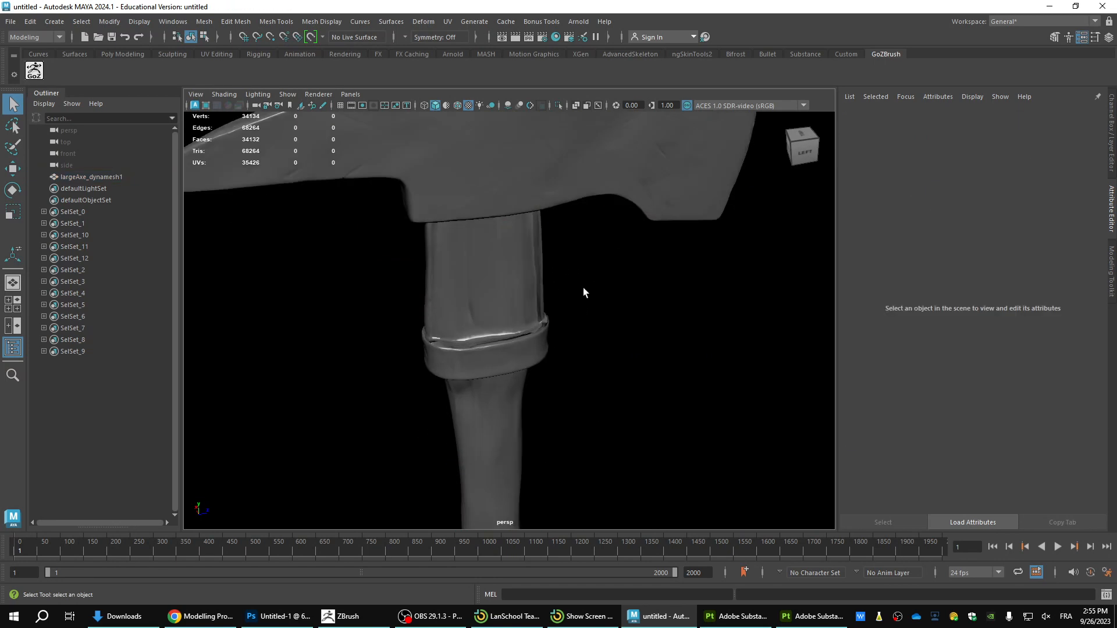
pyautogui.keyDown('alt'); pyautogui.moveTo(583, 287); pyautogui.dragTo(517, 291); pyautogui.keyUp('alt')
# Switch to ZBrush, turn off transparency and examine the TPose1_Axe4 subtool around the upper handle and collar
pyautogui.hotkey('alt', 'Tab')
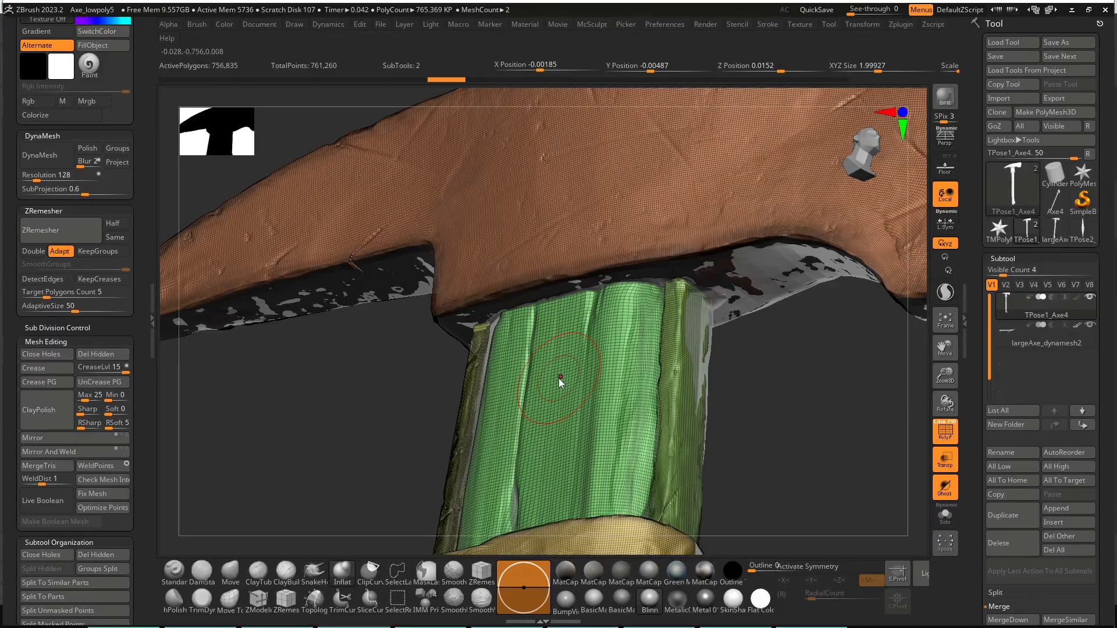
pyautogui.click(1026, 312)
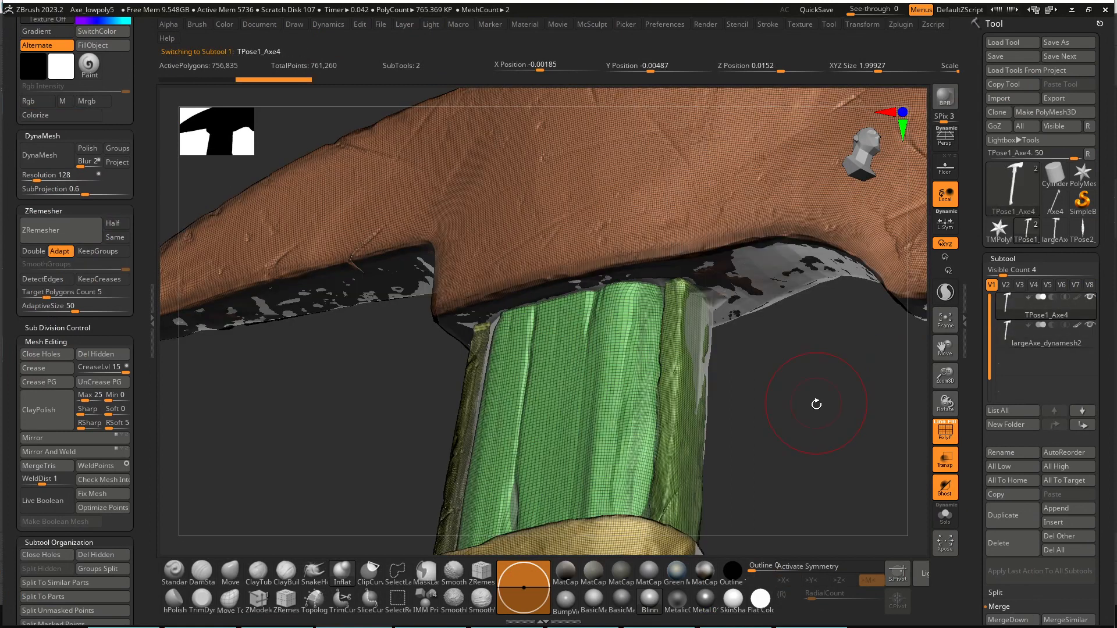
pyautogui.keyDown('alt'); pyautogui.moveTo(814, 380); pyautogui.dragTo(766, 249); pyautogui.keyUp('alt')
pyautogui.click(947, 464)
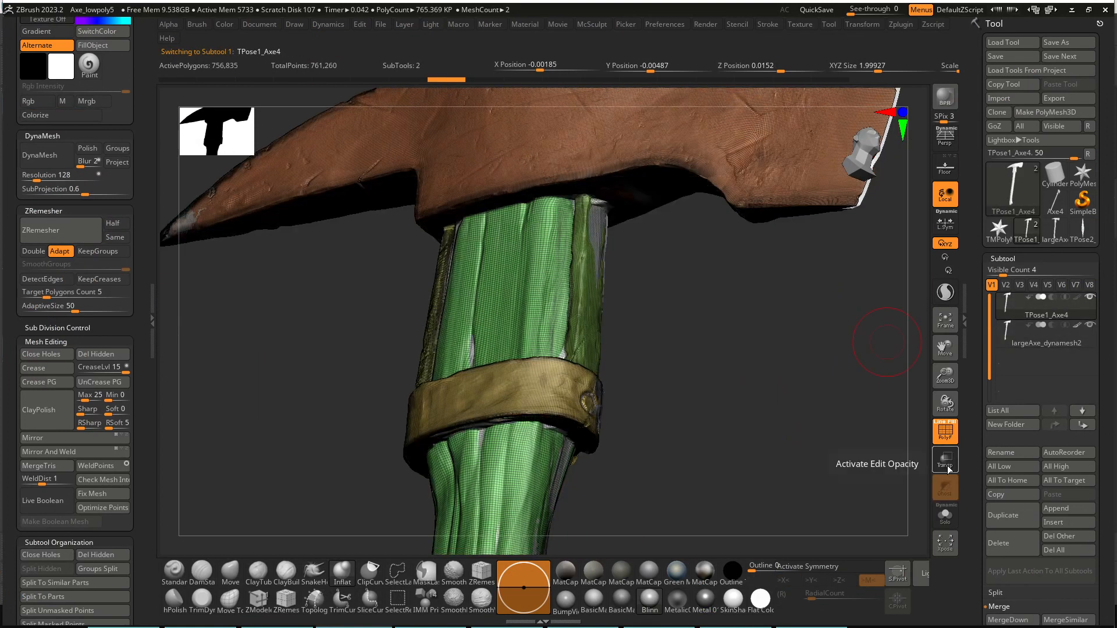
pyautogui.moveTo(794, 415); pyautogui.dragTo(807, 432)
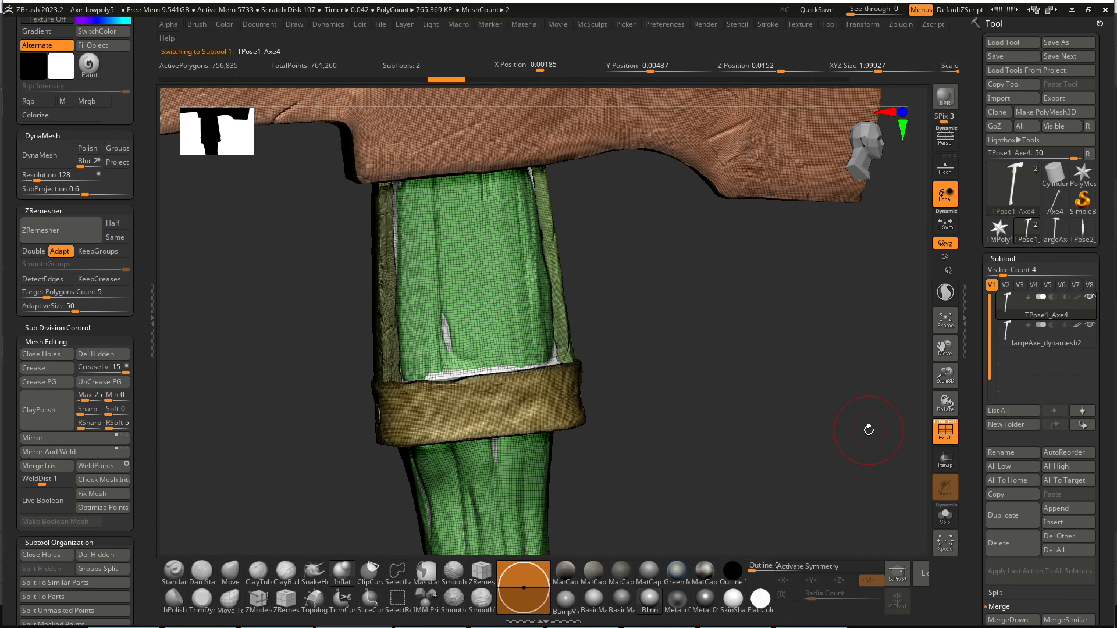